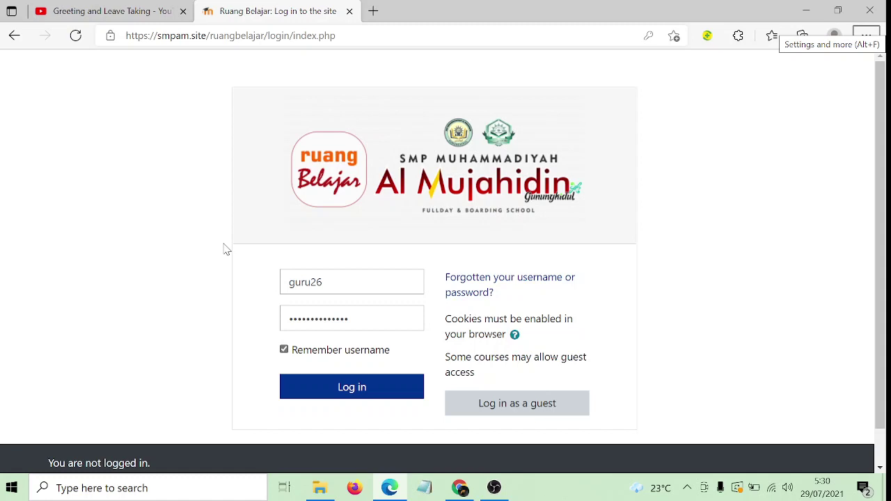
Log in to the Ruang Belajar site with the credentials already filled in.
click(310, 291)
key(Tab)
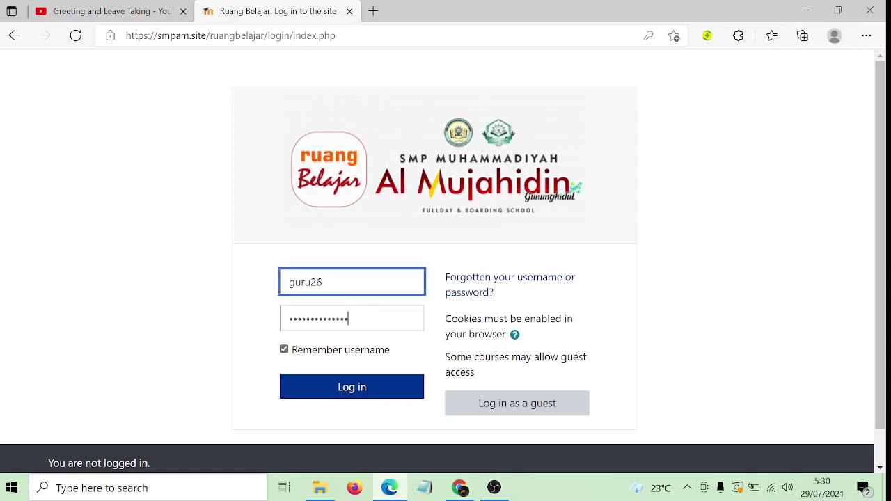
click(353, 396)
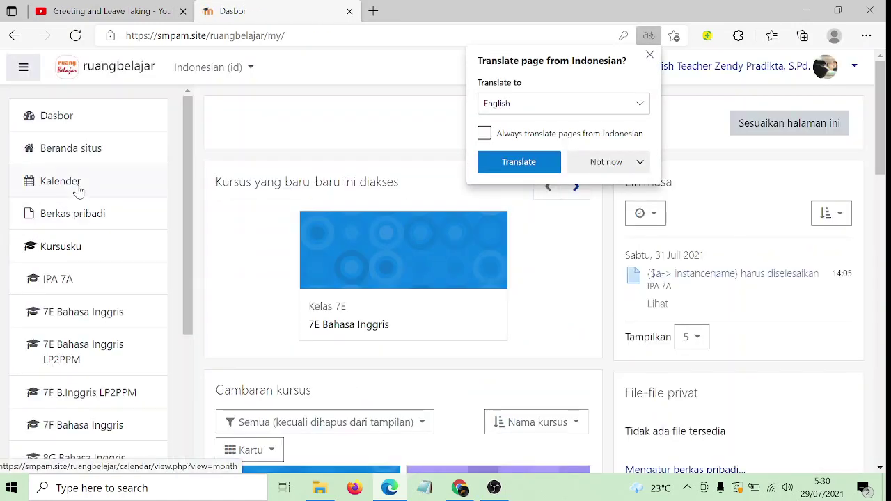
Open the 7F B.Inggris LP2PPM course and turn on its editing mode.
scroll(79, 190, down, 1)
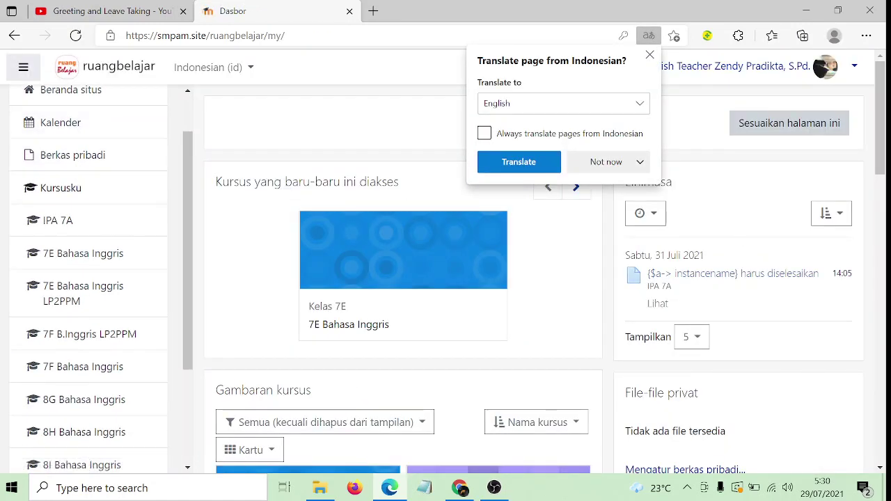
scroll(78, 202, down, 1)
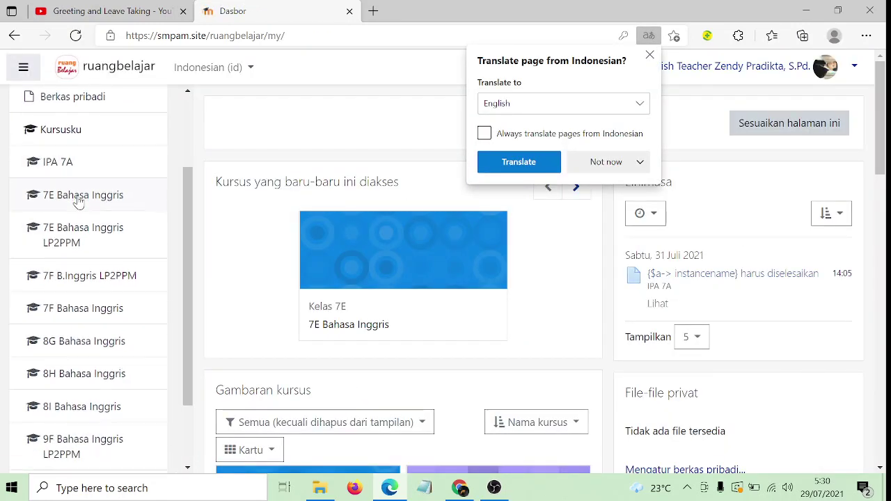
click(89, 282)
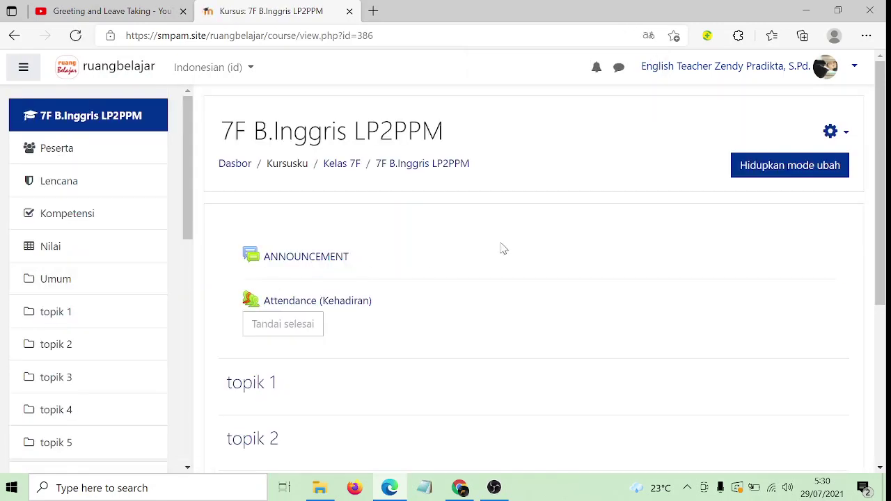
click(768, 176)
Rename the course section topik 1 as GREETING.
scroll(726, 191, down, 2)
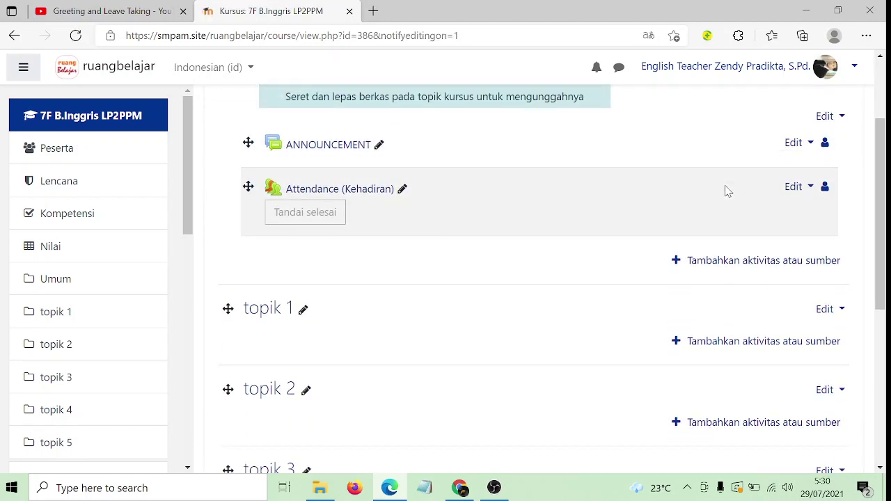
scroll(726, 191, down, 1)
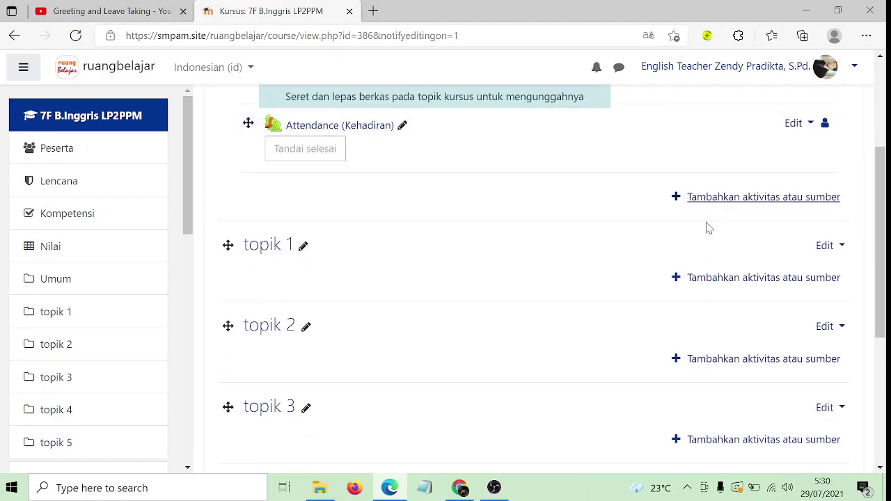
click(302, 249)
key(BackSpace)
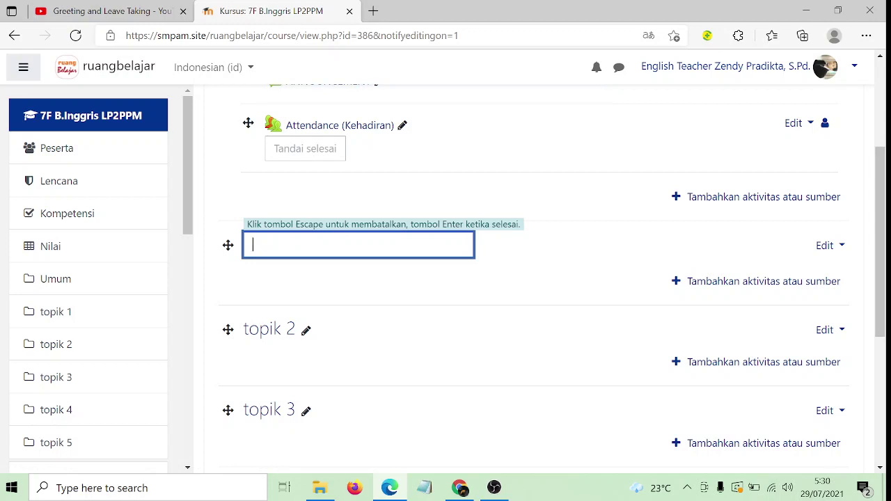
key(Caps_Lock)
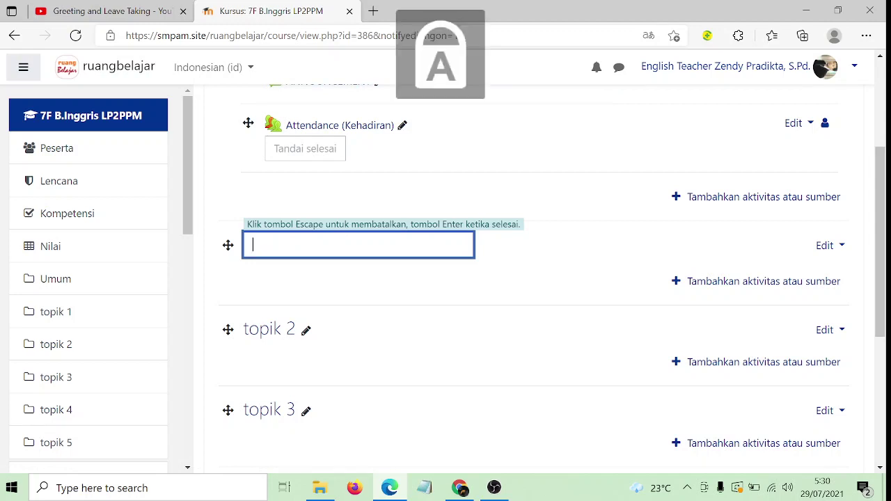
text(GRETT)
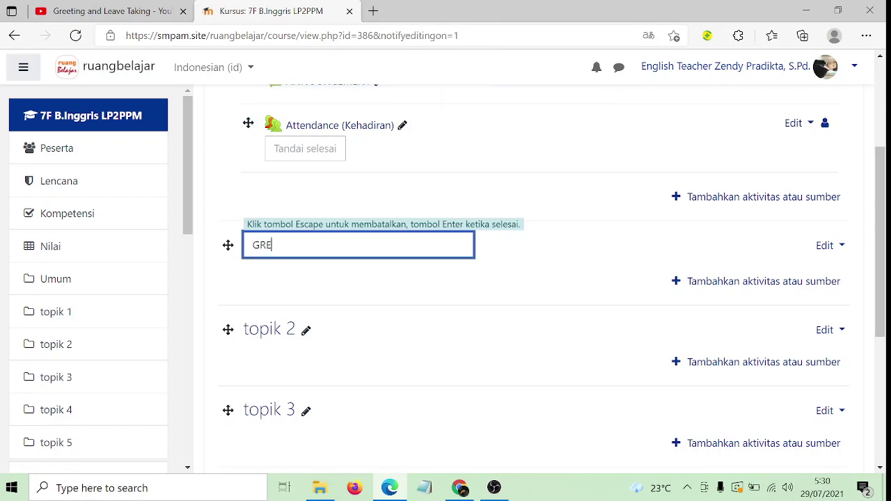
key(BackSpace)
key(BackSpace)
text(ETING)
key(Return)
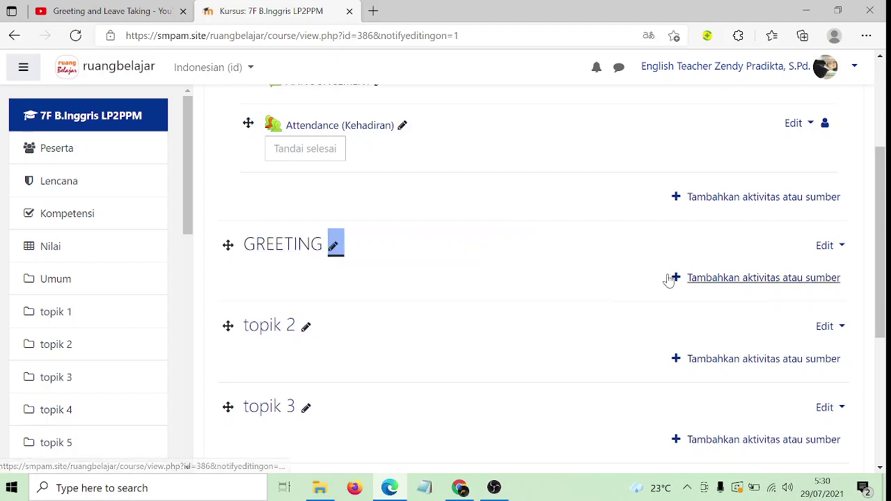
Start a new Interactive Content activity in the GREETING section with Interactive Video as content type, and dismiss the guided tour.
click(693, 279)
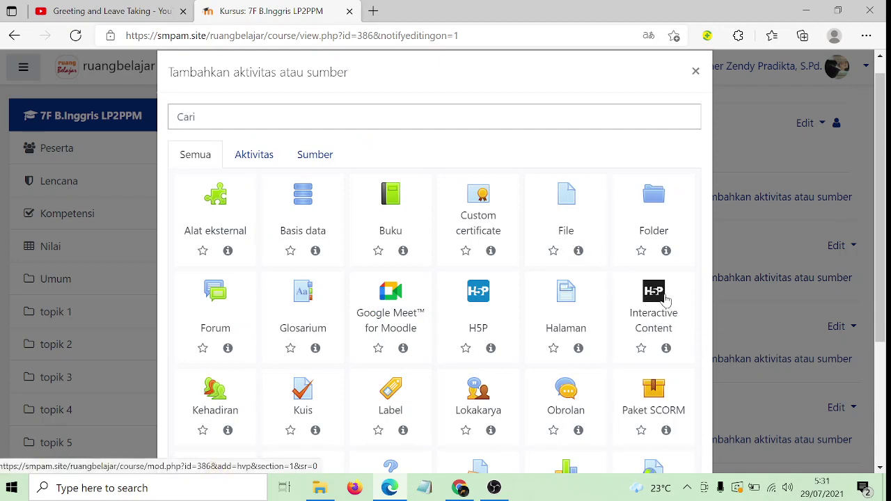
click(654, 310)
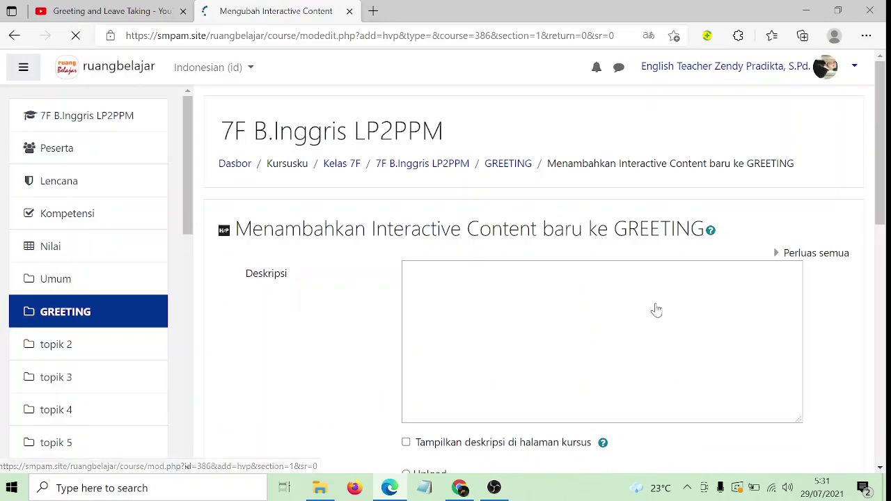
scroll(655, 310, down, 4)
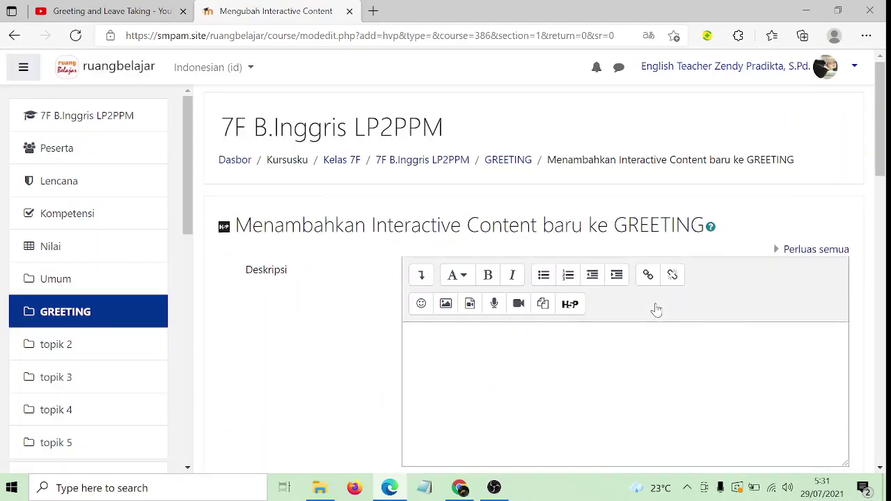
scroll(655, 311, down, 2)
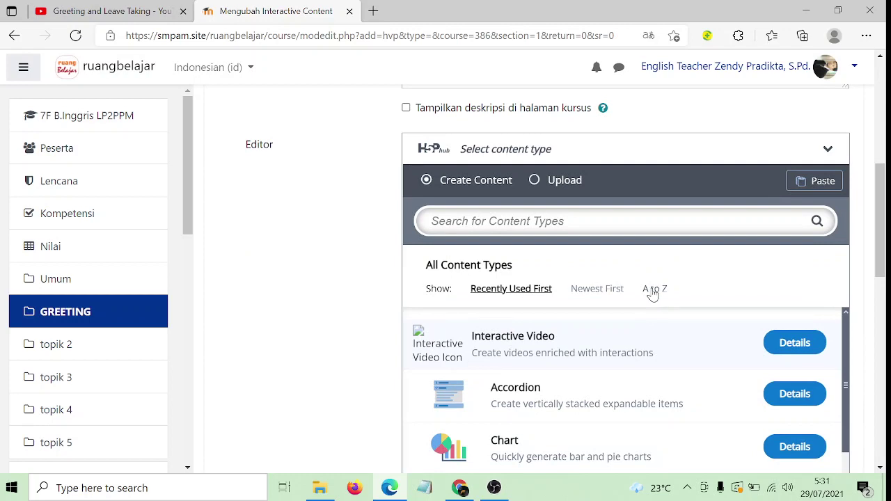
scroll(650, 293, down, 1)
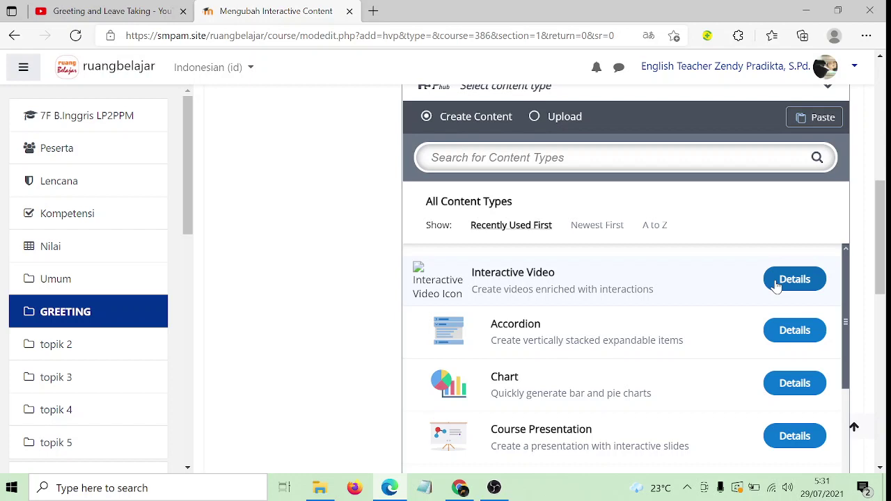
click(776, 285)
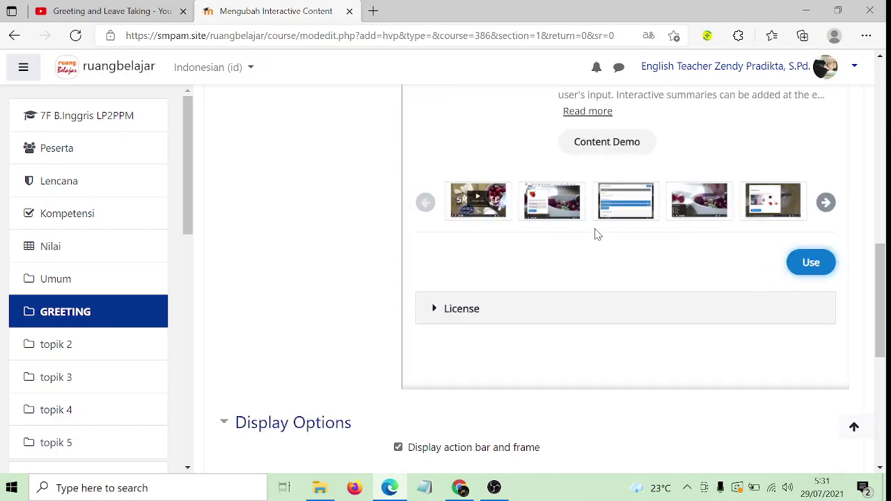
scroll(595, 233, up, 2)
scroll(619, 264, up, 1)
scroll(619, 265, down, 1)
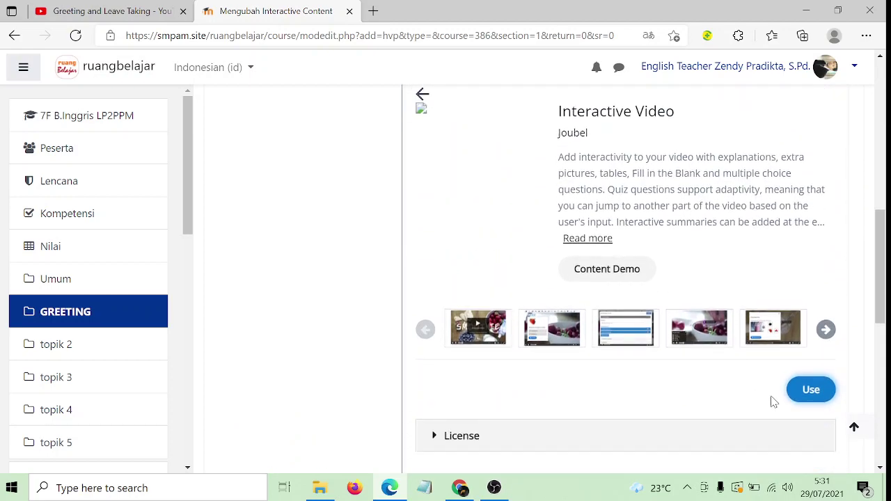
click(811, 391)
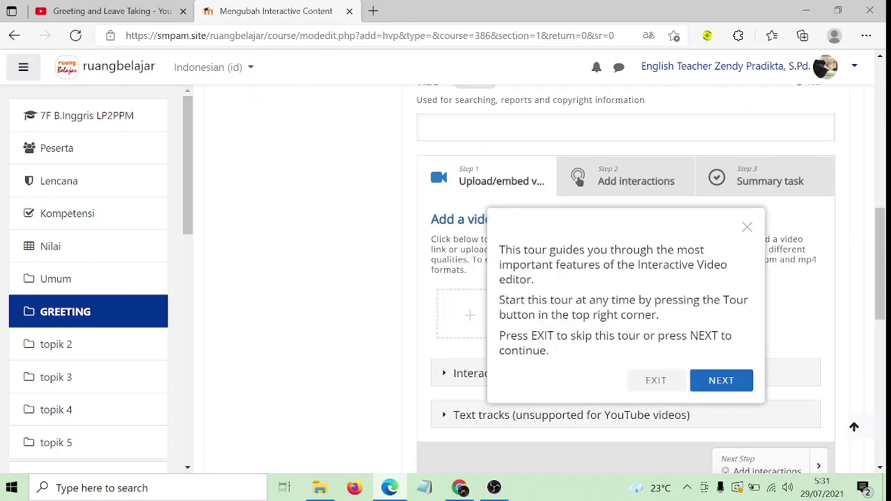
click(747, 227)
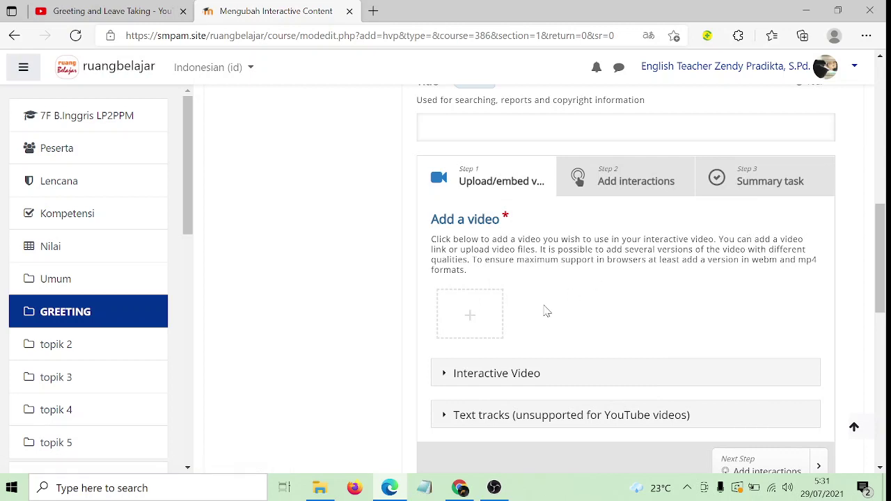
click(472, 314)
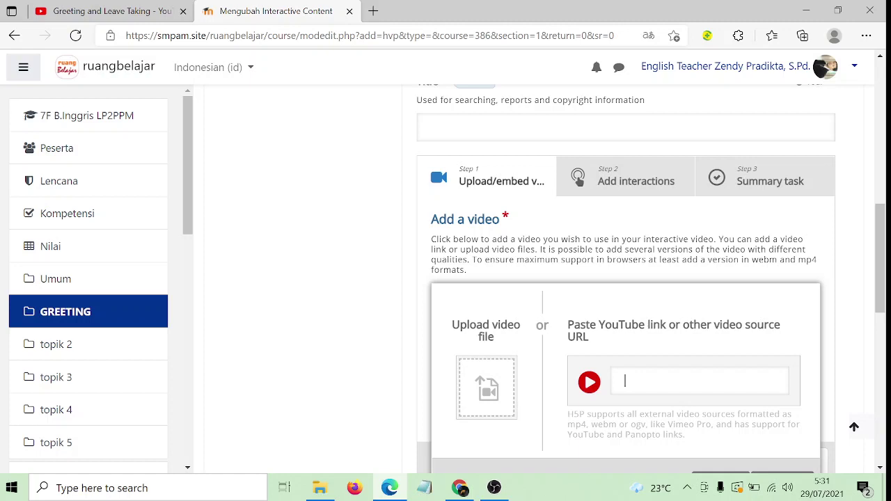
scroll(628, 302, down, 1)
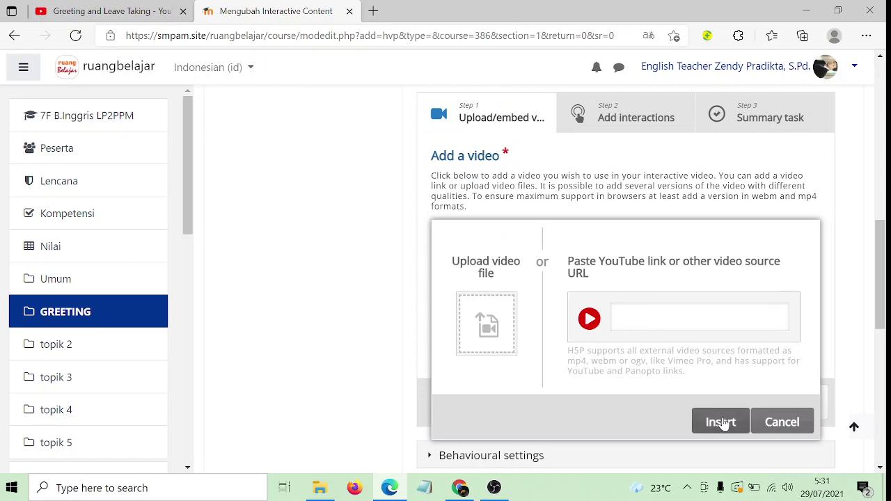
click(778, 422)
Open the 7E Bahasa Inggris course.
scroll(91, 234, down, 3)
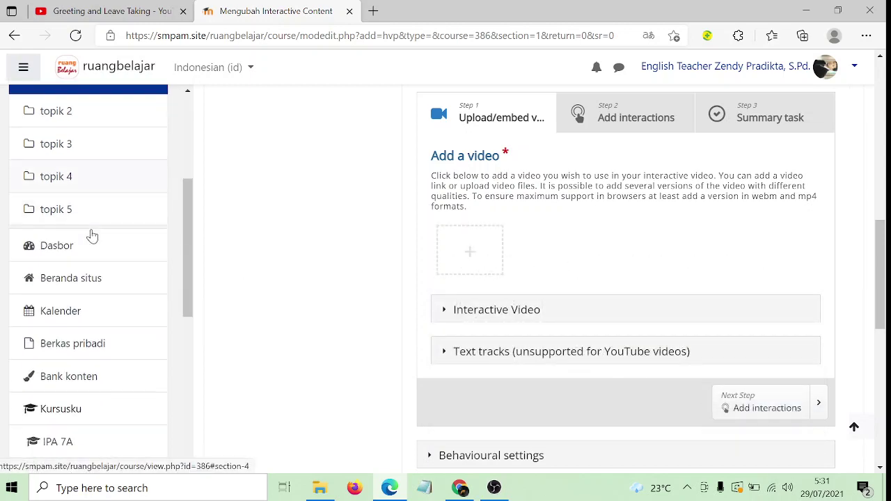
scroll(91, 235, down, 3)
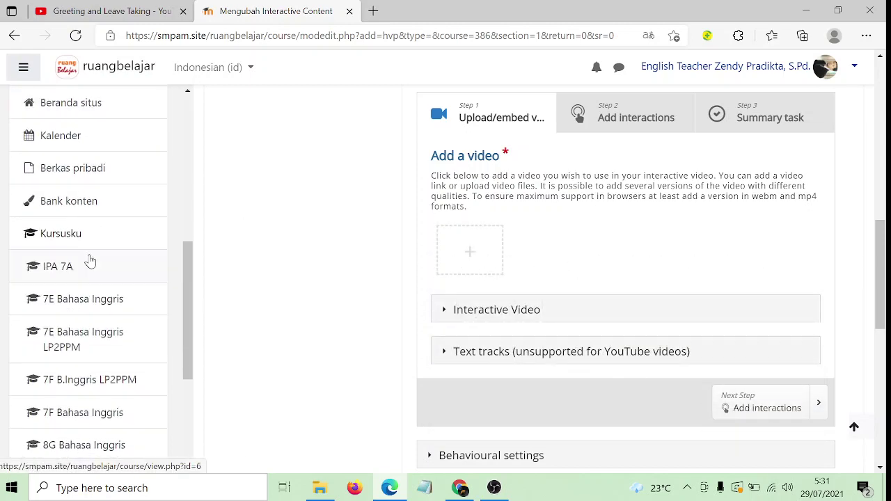
scroll(91, 264, down, 1)
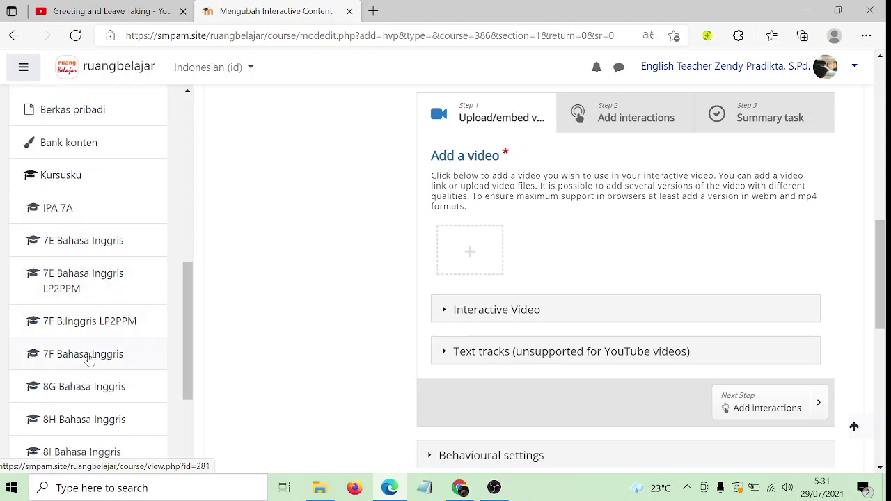
scroll(60, 268, up, 6)
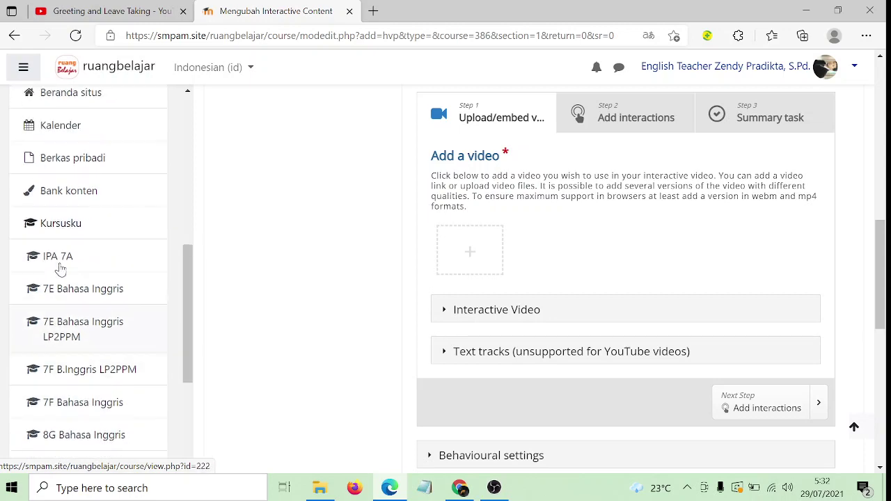
scroll(60, 270, up, 2)
scroll(60, 270, down, 6)
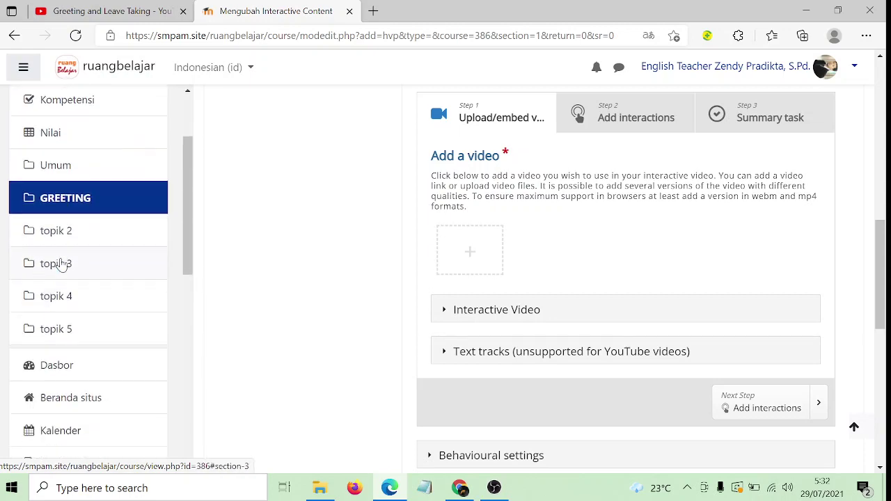
scroll(61, 270, down, 3)
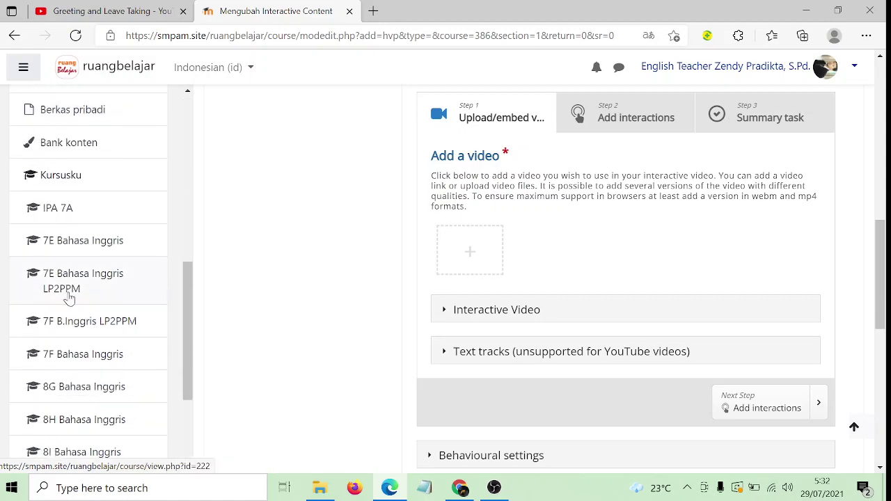
click(69, 240)
Open the Greeting and Leave Taking interactive activity and bring up its settings for editing.
scroll(480, 276, down, 3)
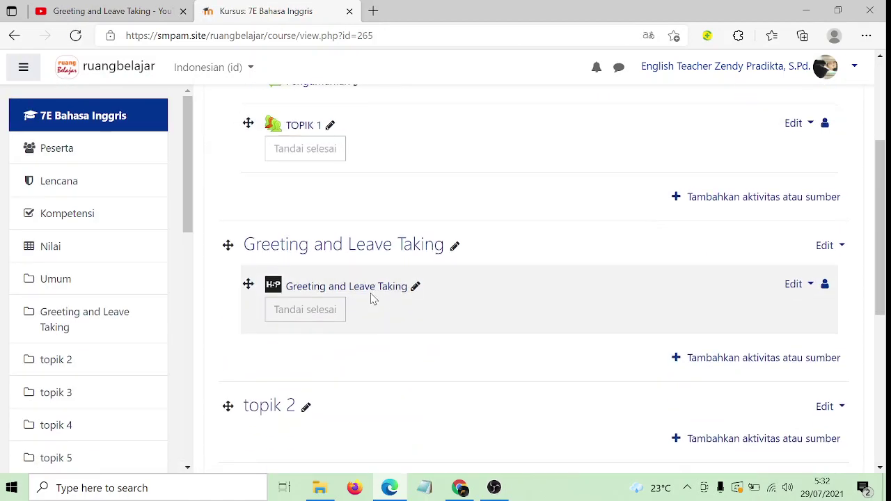
click(370, 290)
scroll(413, 293, down, 5)
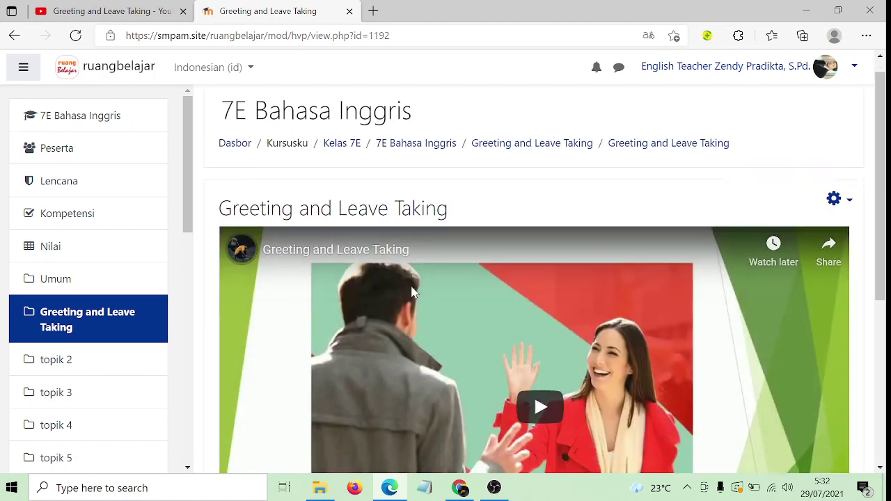
scroll(412, 292, up, 5)
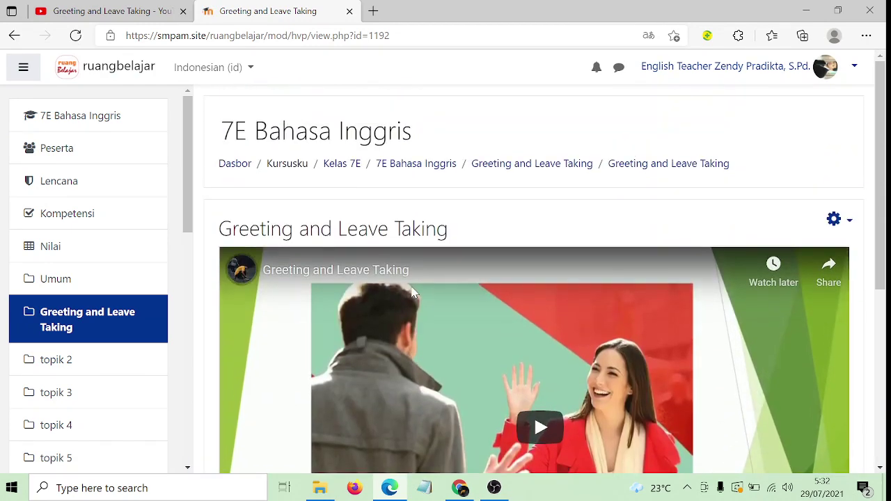
click(833, 220)
click(767, 246)
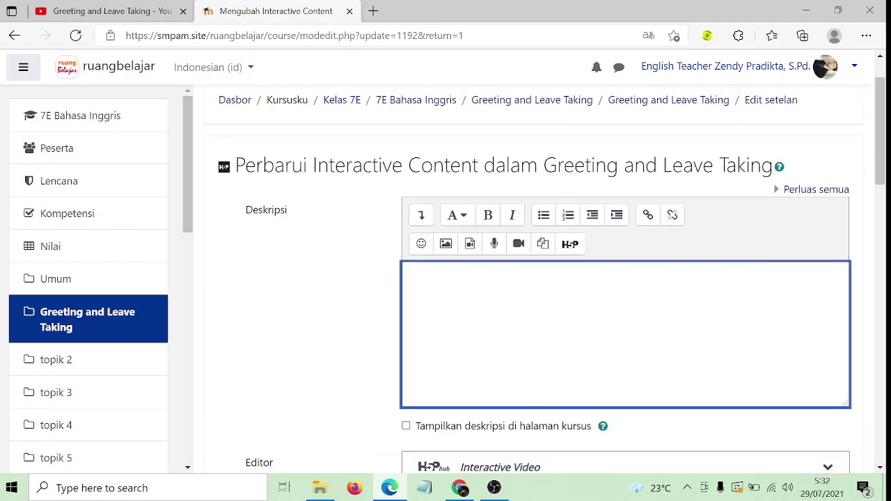
Enable showing the description on the course page and enter "Watch and Do the Excercises!" as the activity description.
scroll(417, 358, down, 1)
click(406, 361)
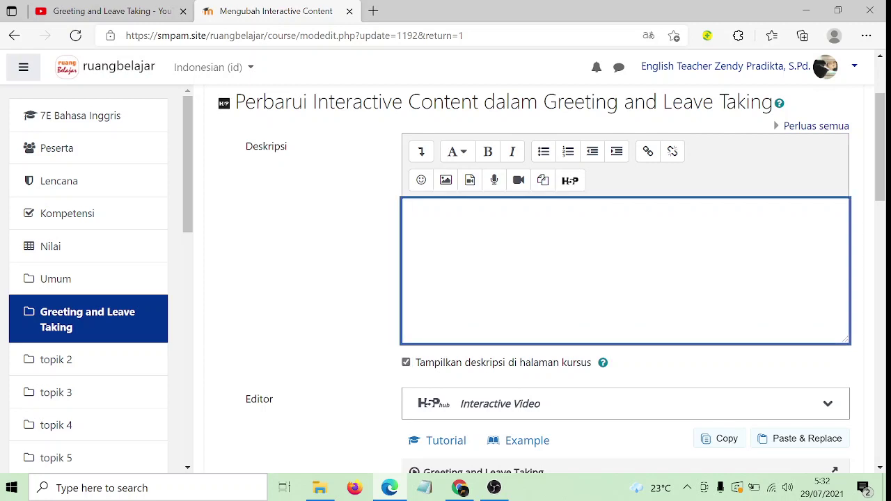
text(wAT)
key(BackSpace)
key(BackSpace)
key(Caps_Lock)
text(Wa)
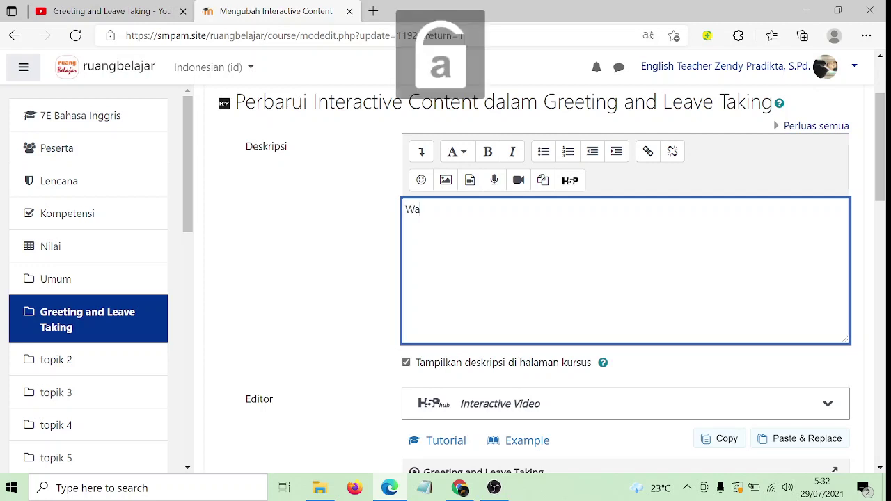
text(tch adn)
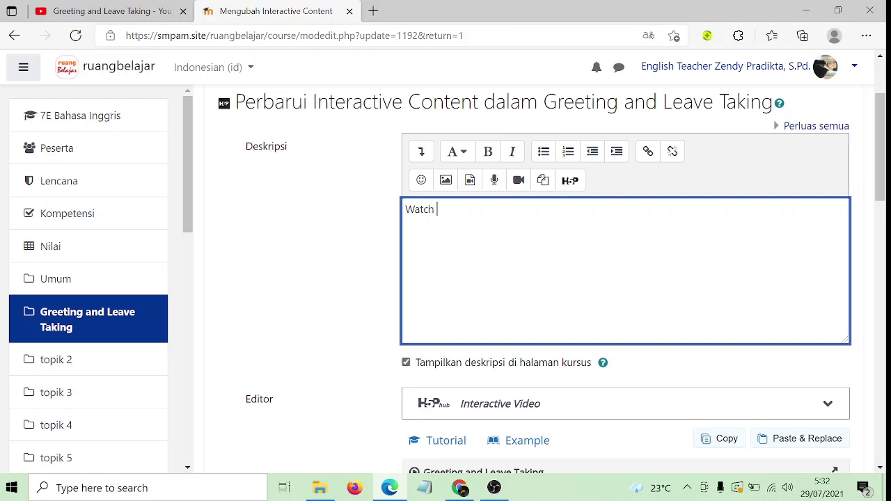
key(BackSpace)
key(BackSpace)
text(nd Do the Excercise)
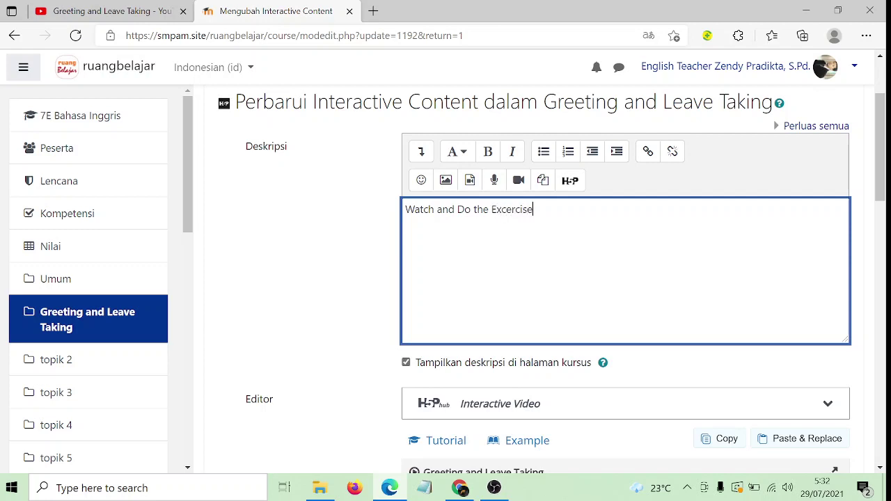
text(s!)
Dismiss the guided tour and open the copyright details of the embedded YouTube video.
scroll(446, 247, down, 2)
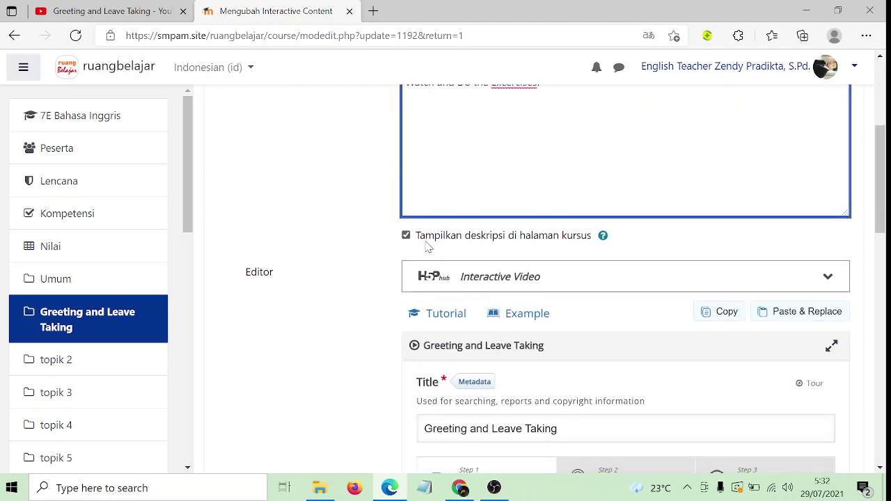
scroll(446, 264, down, 3)
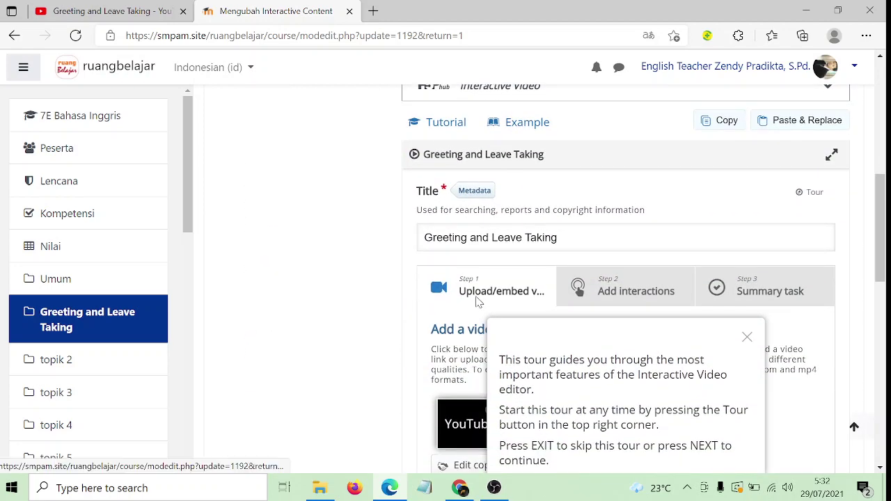
click(746, 337)
scroll(627, 324, down, 3)
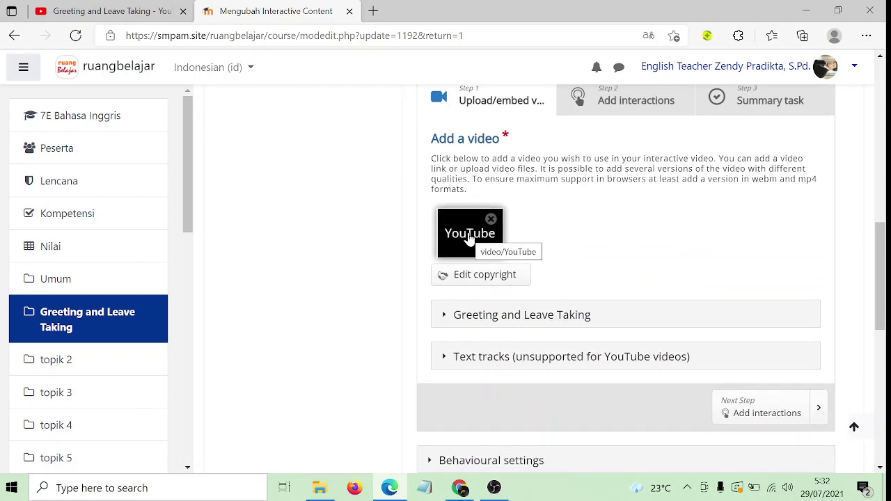
click(477, 275)
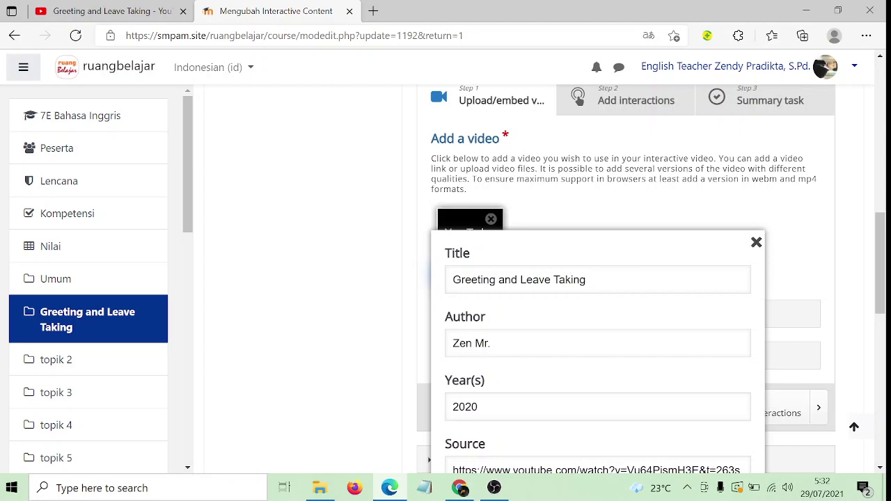
Compare the video's title on its YouTube page with the title in the copyright details.
click(85, 14)
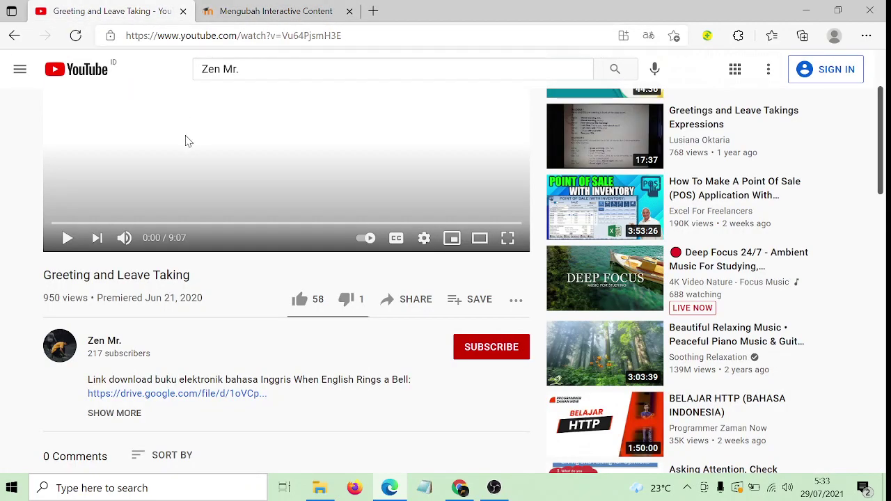
scroll(185, 191, up, 2)
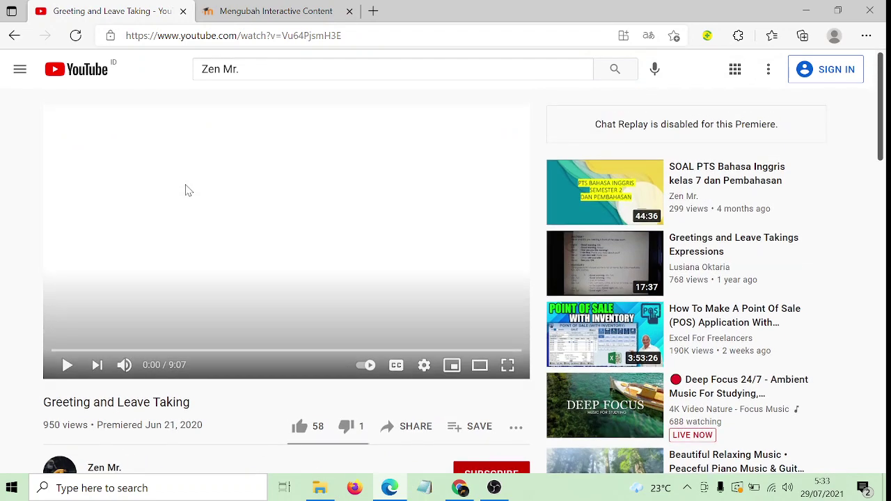
scroll(193, 185, down, 2)
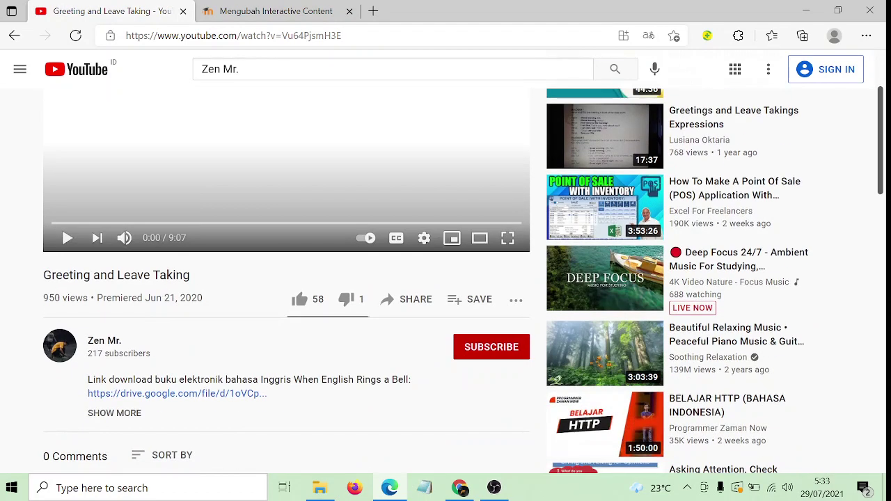
drag(193, 281, 47, 276)
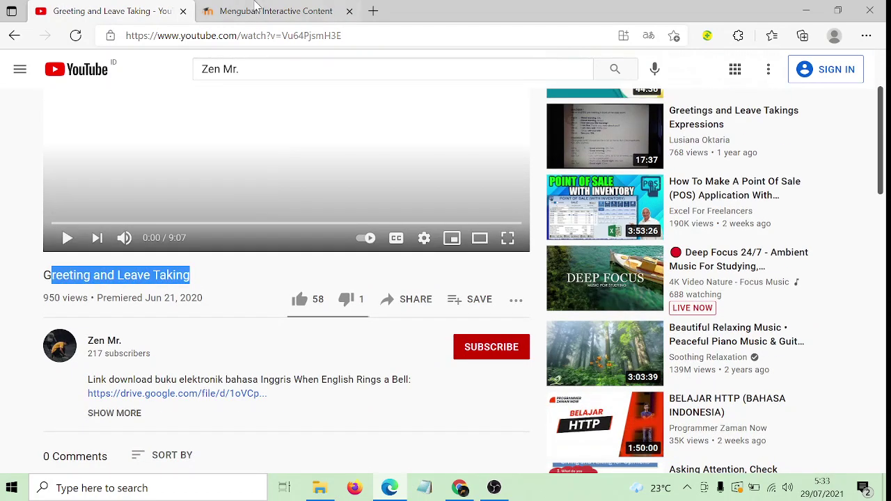
click(271, 14)
scroll(466, 325, down, 1)
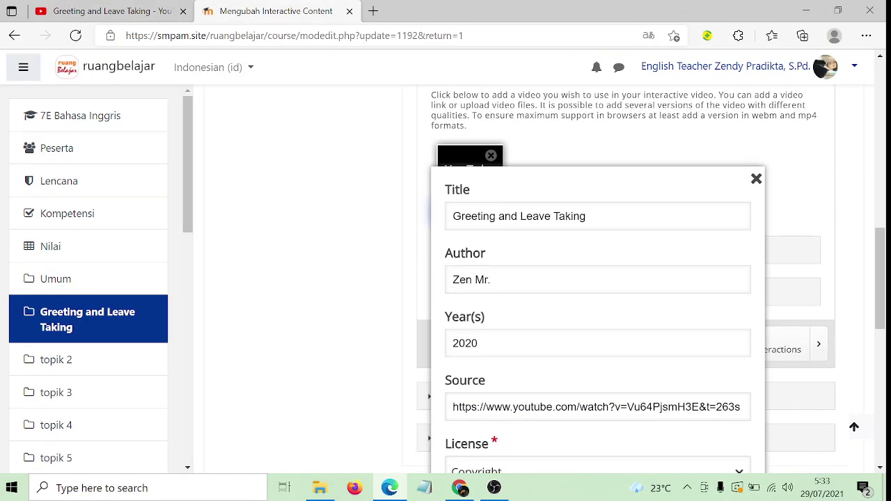
Compare the author in the copyright details with the channel name on YouTube, and return to the activity settings.
drag(491, 287, 446, 291)
click(78, 10)
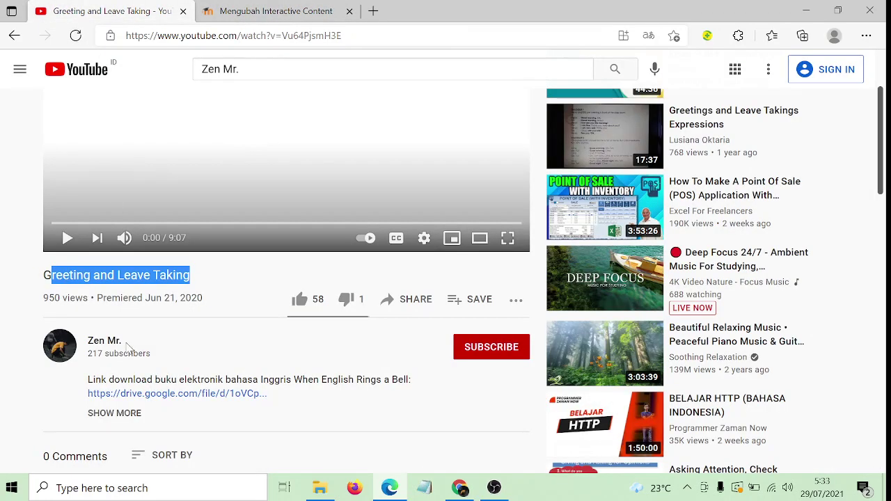
drag(122, 342, 88, 342)
click(104, 341)
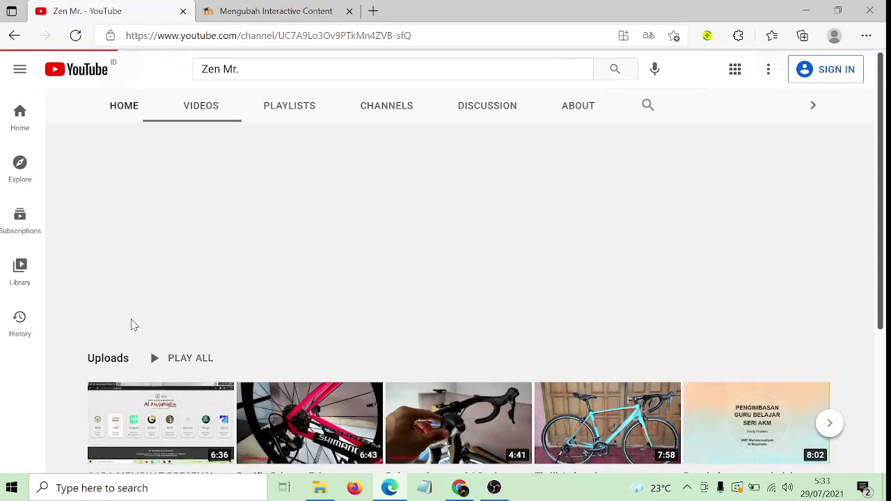
click(275, 10)
click(169, 15)
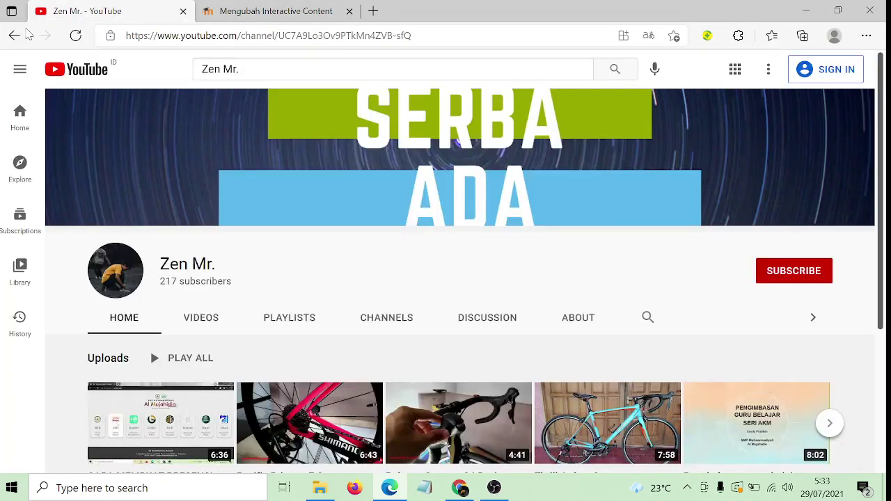
key(alt+Left)
click(275, 11)
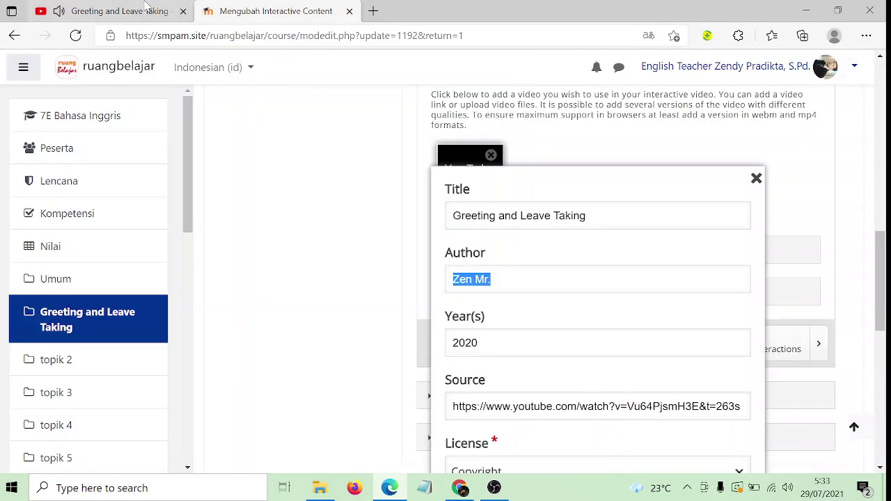
Check the year and source link in the copyright details against the video's YouTube page.
click(112, 10)
click(275, 11)
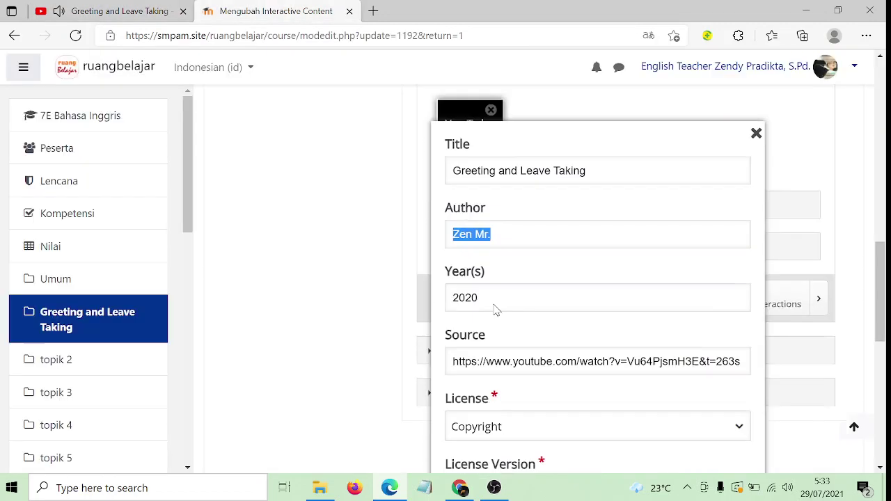
key(Tab)
scroll(643, 278, down, 1)
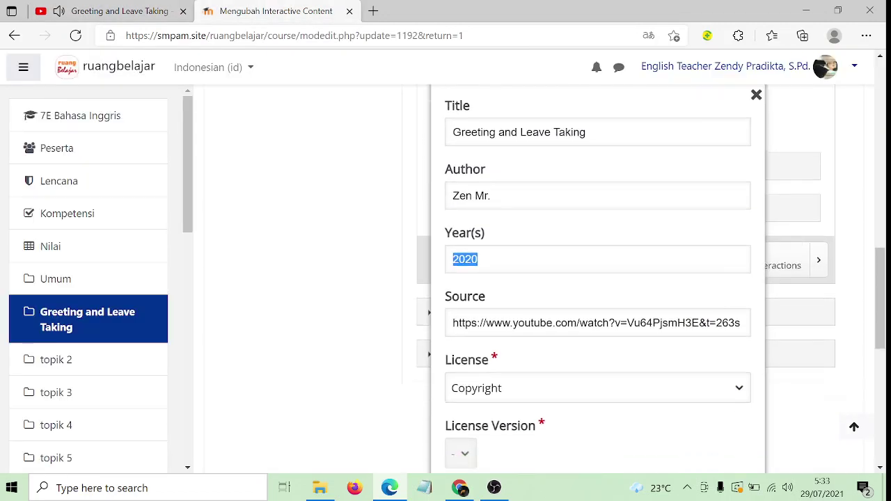
click(407, 229)
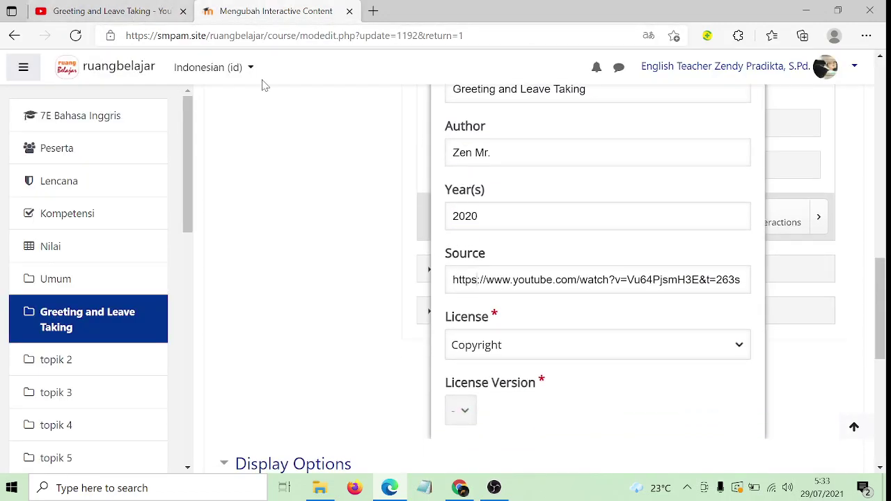
Choose Copyright as the video's license and close the copyright details.
click(501, 348)
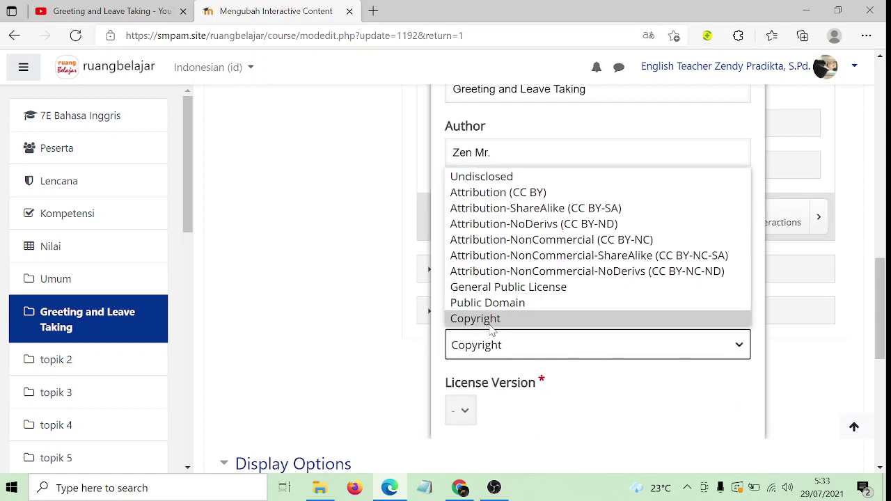
click(490, 325)
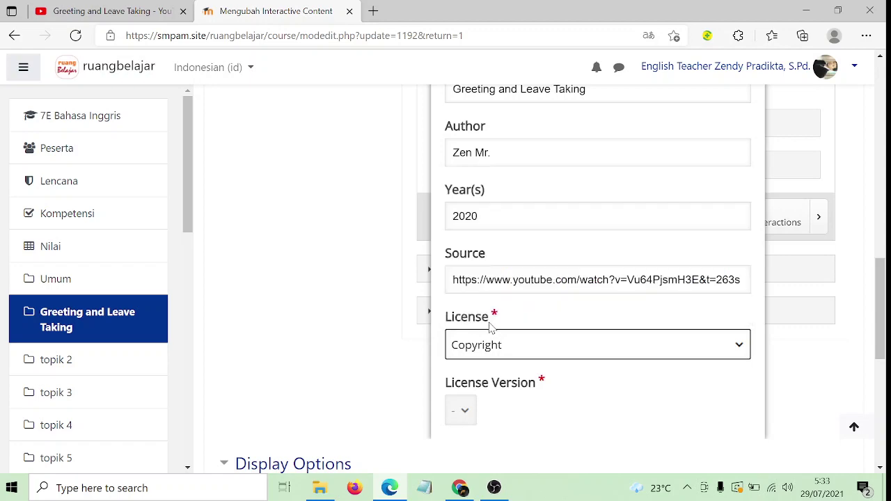
scroll(557, 334, down, 1)
scroll(698, 201, up, 3)
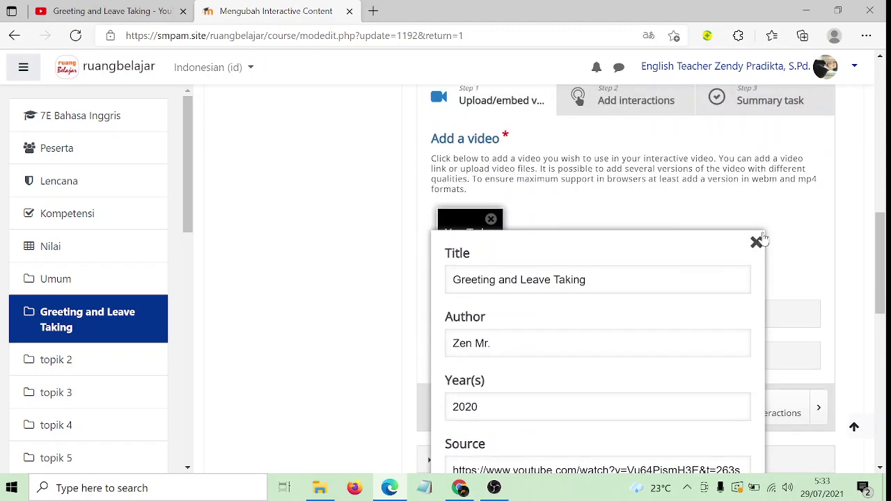
click(754, 241)
Go to the Add interactions stage of the interactive video and dismiss its tour tip.
scroll(693, 254, down, 2)
scroll(689, 254, up, 4)
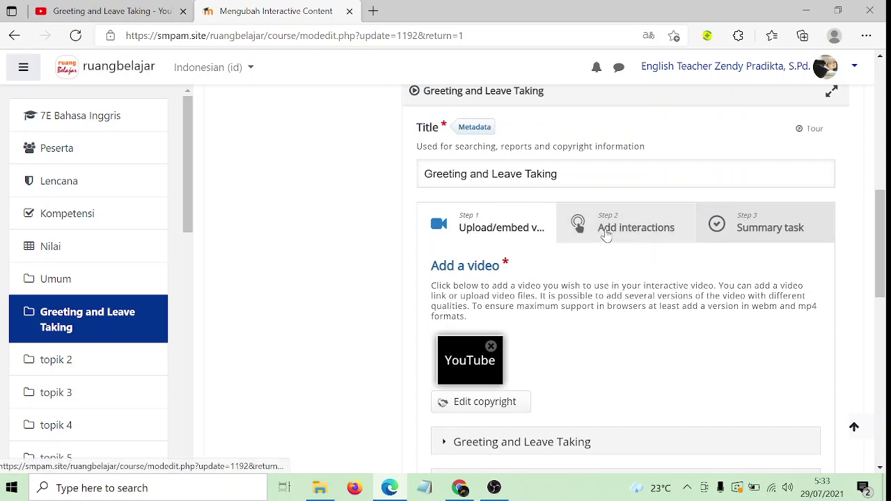
click(599, 238)
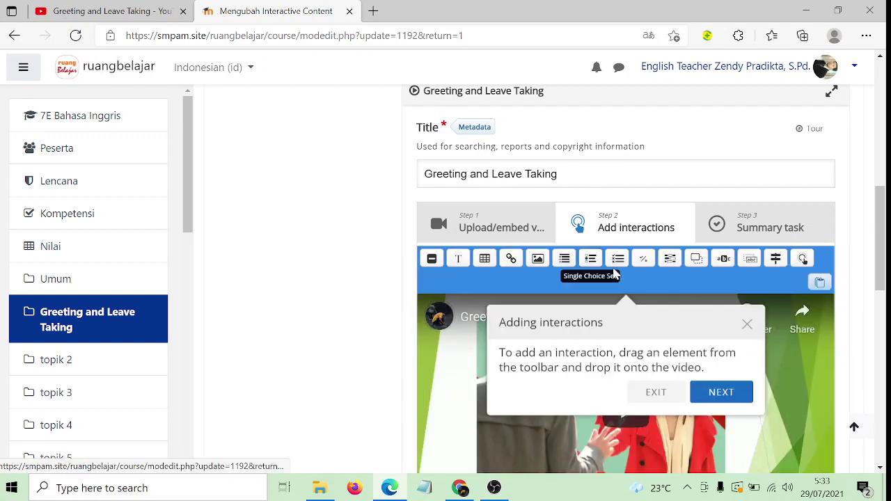
click(745, 324)
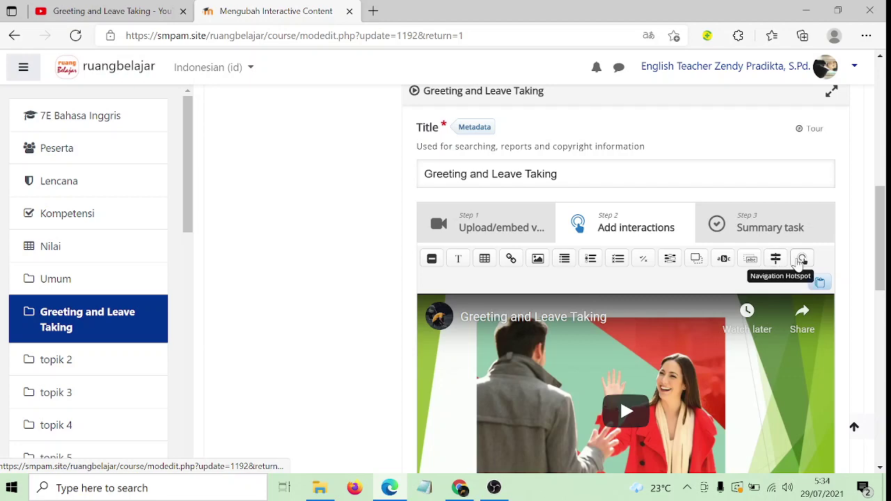
Play the video briefly, pause it at 0:02 and add a bookmark named "pendahuluan" there.
scroll(654, 285, down, 2)
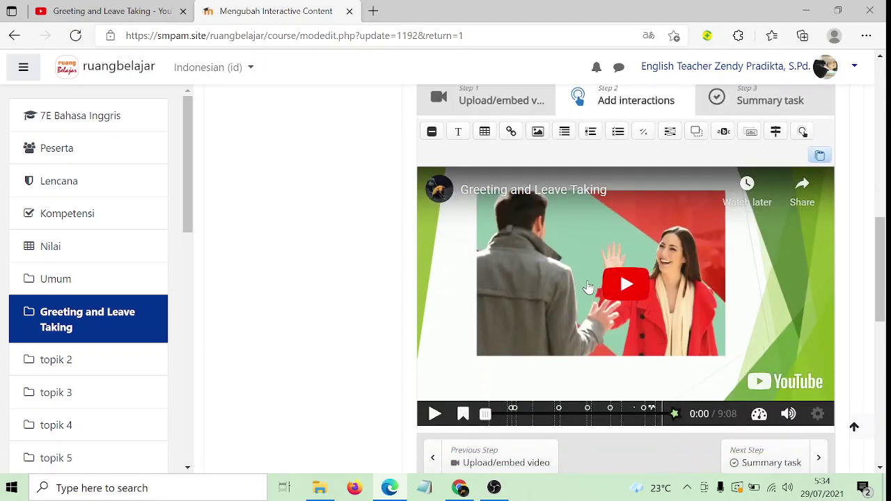
click(435, 414)
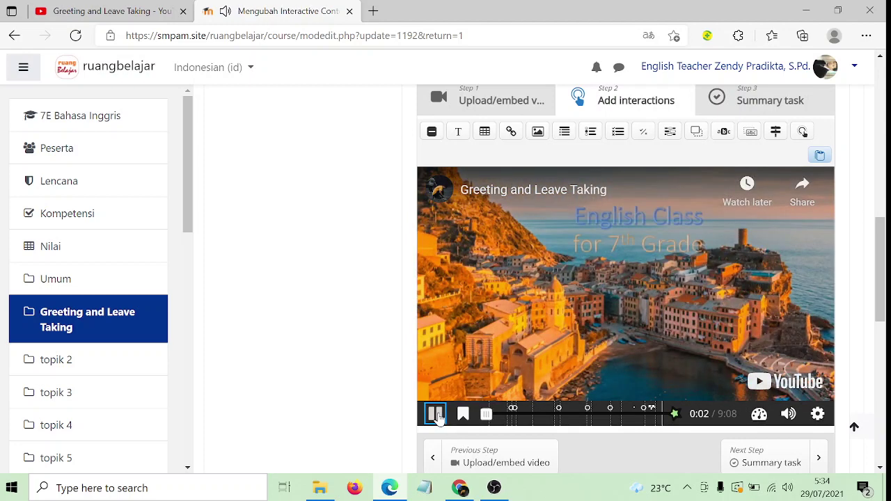
click(435, 414)
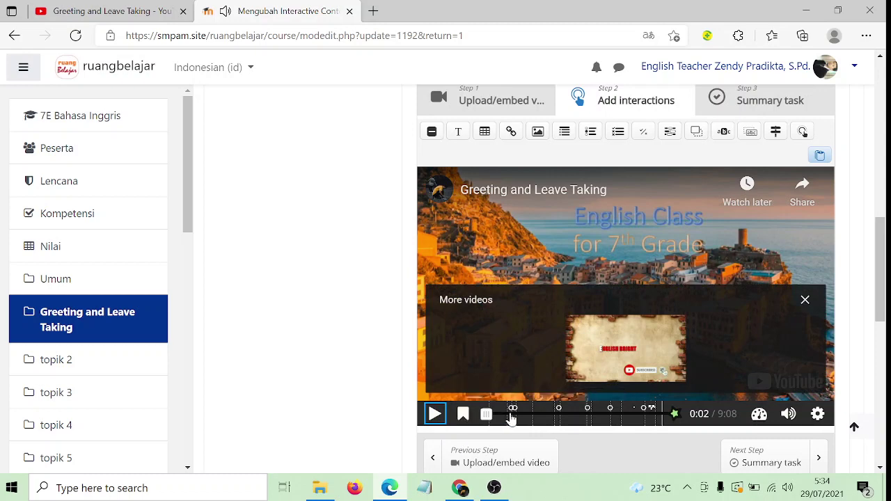
click(464, 414)
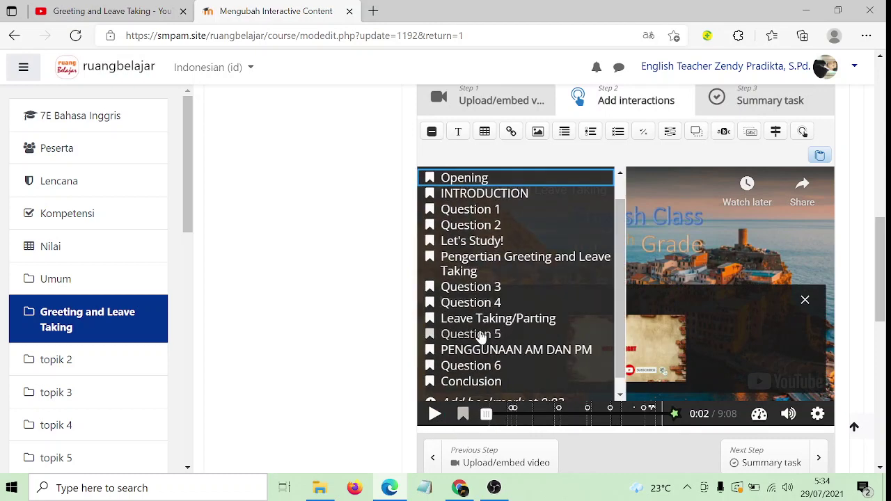
scroll(480, 334, down, 1)
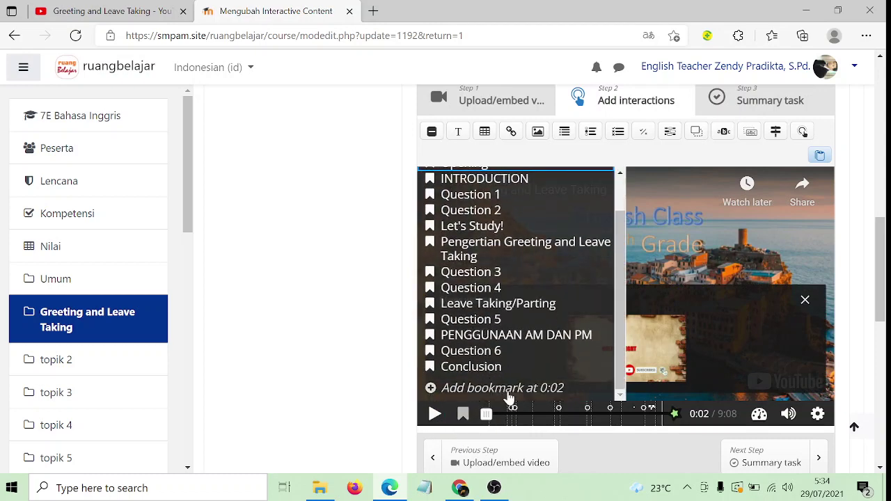
click(555, 394)
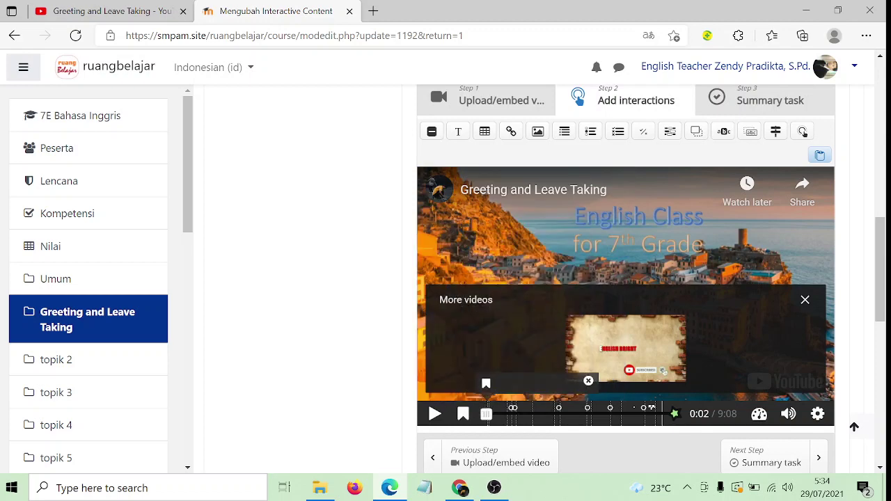
text(pendahuluan)
key(Return)
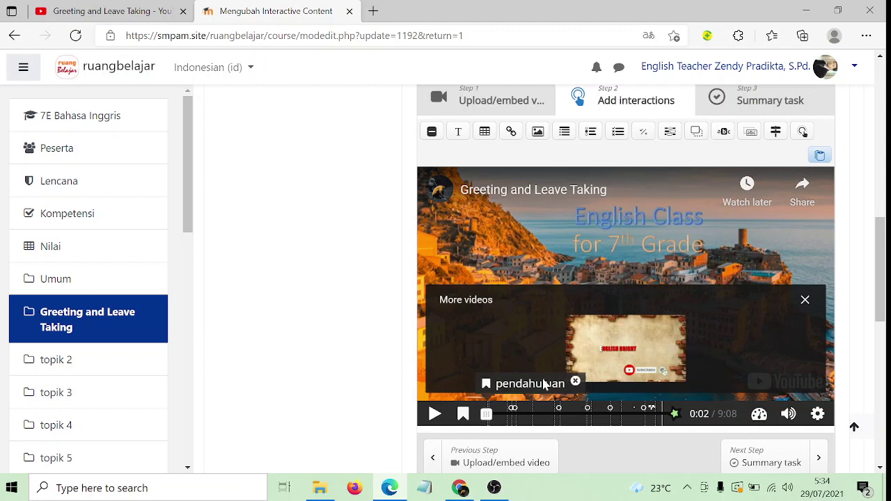
Review the video's bookmark list from its beginning and resume playback.
click(463, 413)
scroll(466, 197, up, 2)
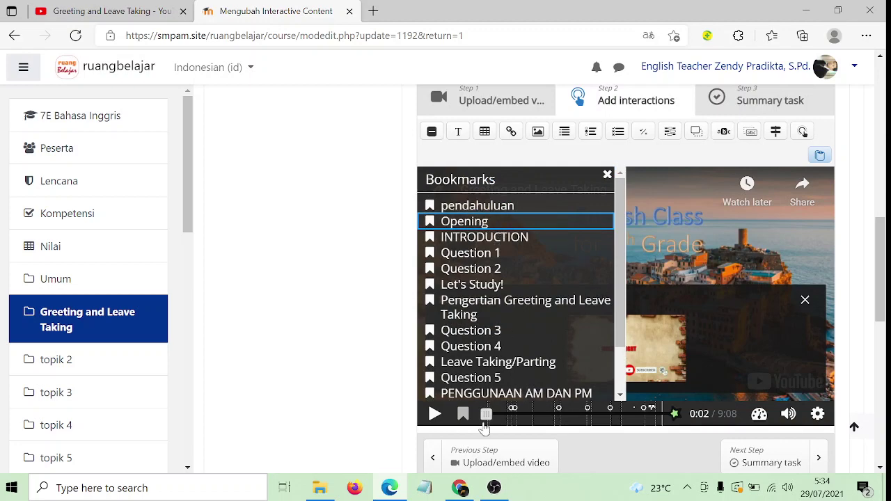
click(434, 415)
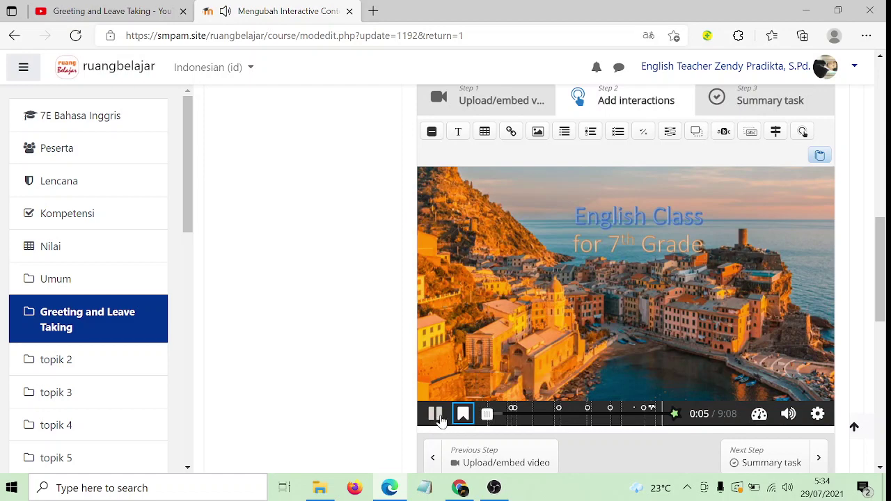
Jump to the INTRODUCTION bookmark in the video, pause it at 1:06 and dismiss the suggested videos.
click(435, 416)
click(463, 414)
scroll(501, 292, up, 3)
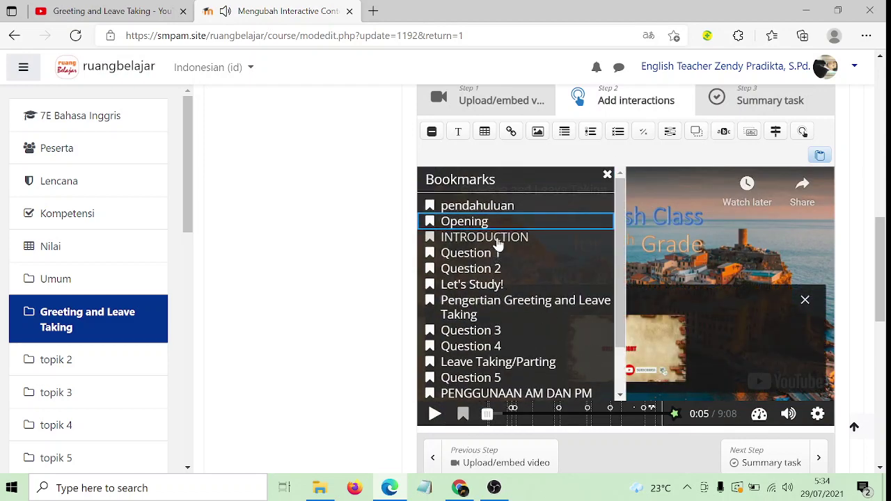
click(495, 248)
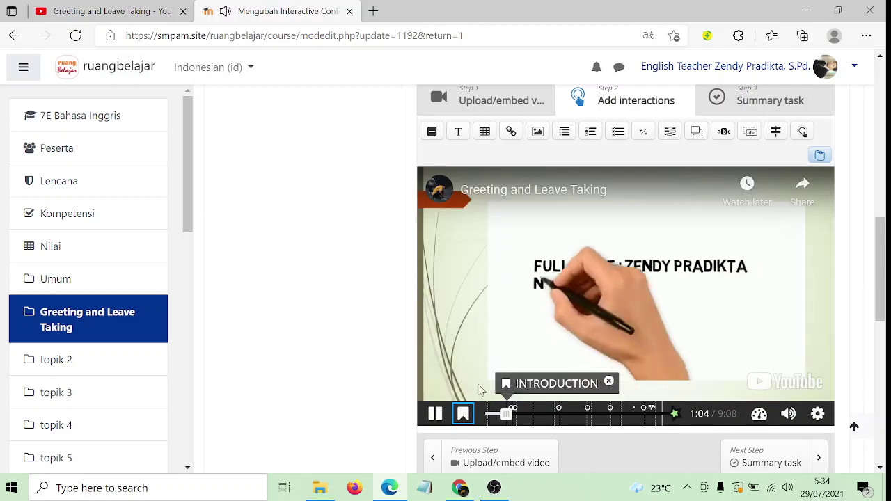
click(436, 415)
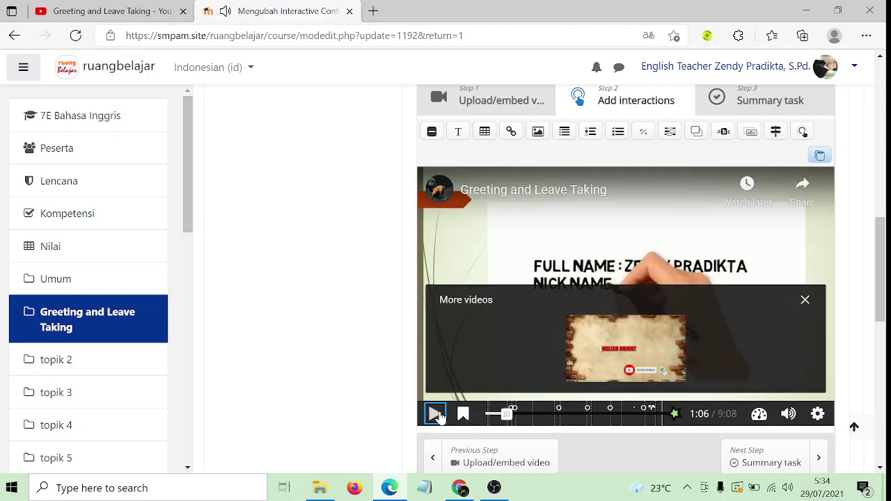
click(805, 301)
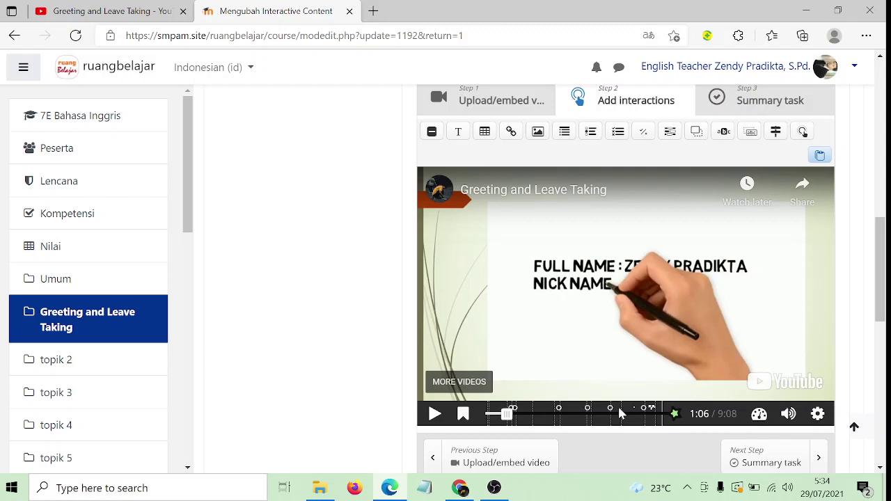
Jump to the Question 1 bookmark and open its single choice question for editing.
click(462, 414)
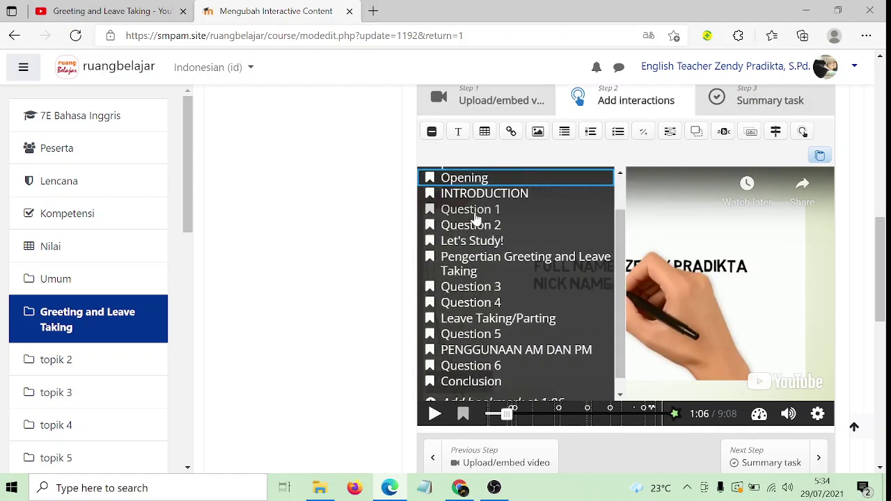
click(510, 418)
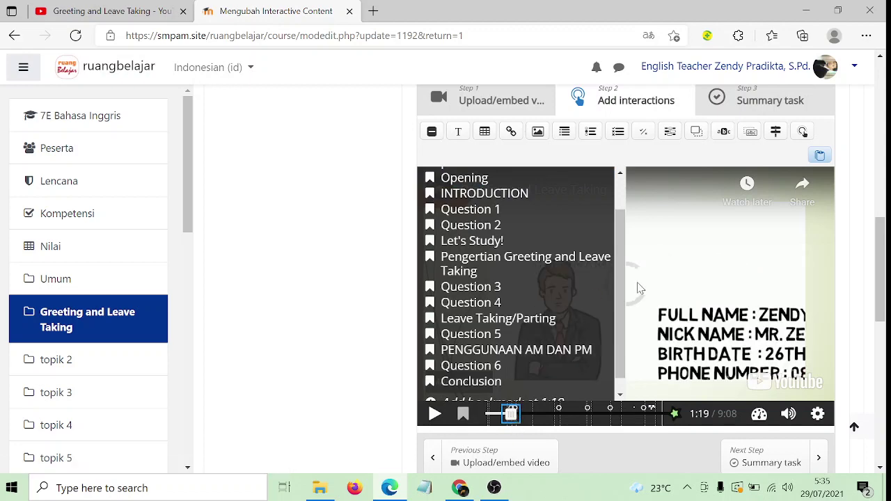
click(509, 211)
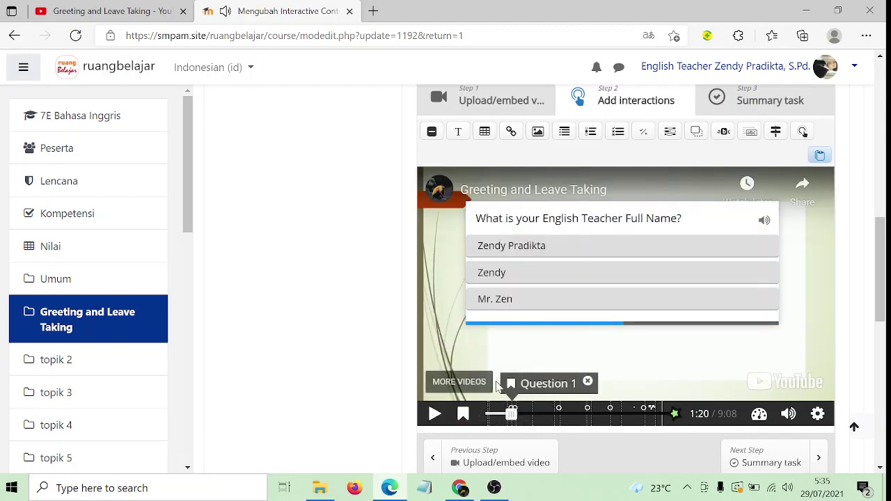
double_click(563, 229)
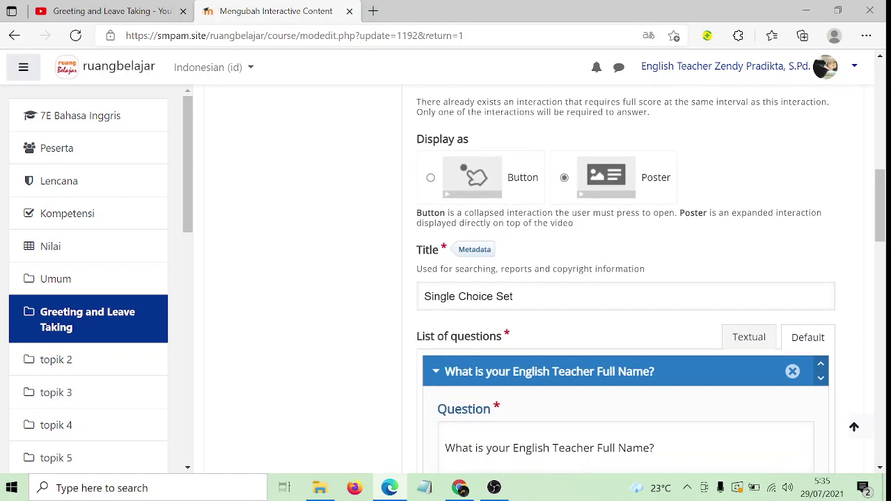
Examine Question 1's display time, pause and display style settings, its question text and each answer alternative.
scroll(626, 279, up, 3)
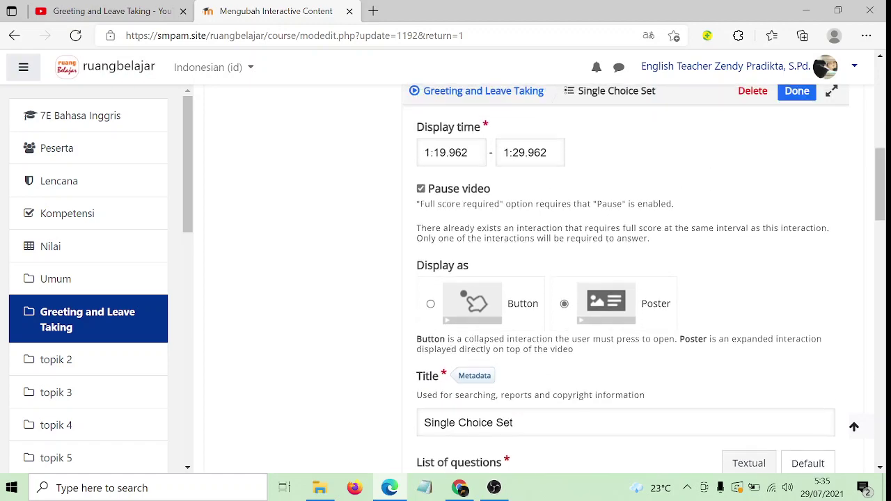
scroll(692, 242, down, 3)
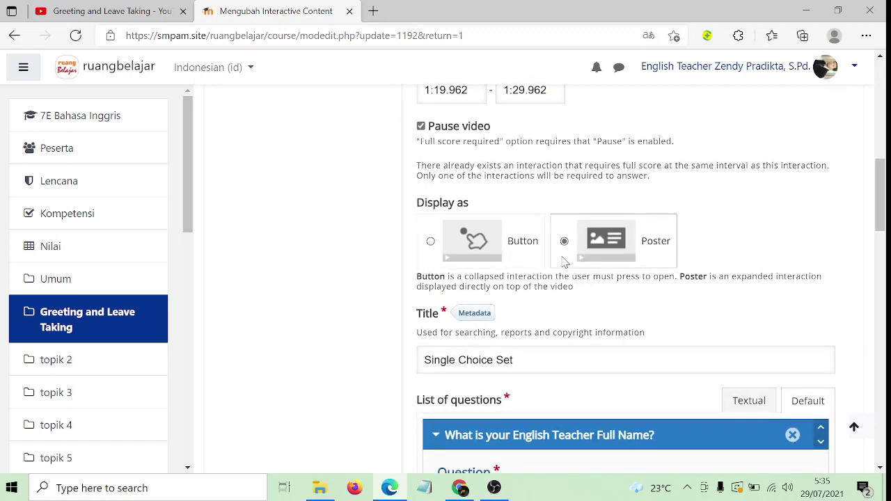
scroll(562, 261, down, 3)
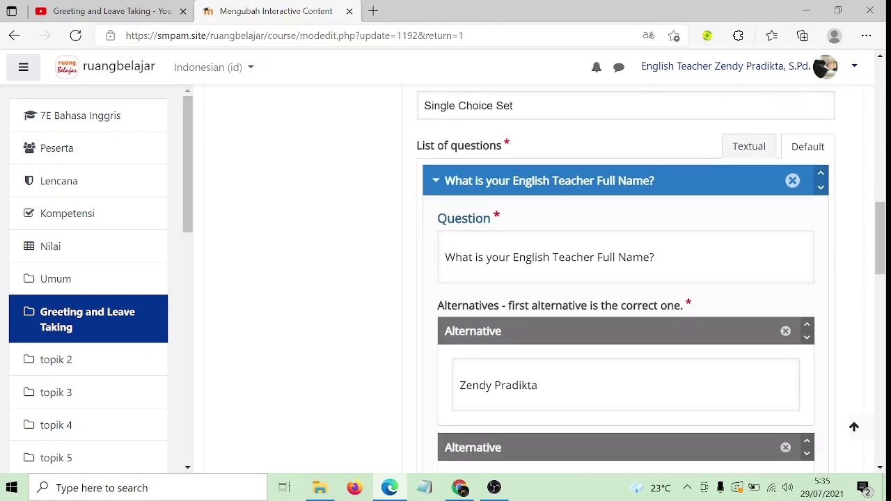
click(455, 259)
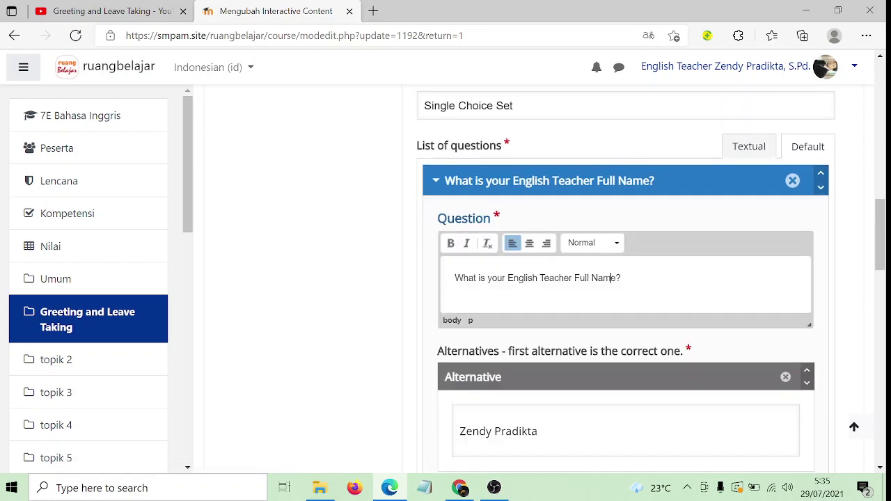
scroll(650, 278, down, 2)
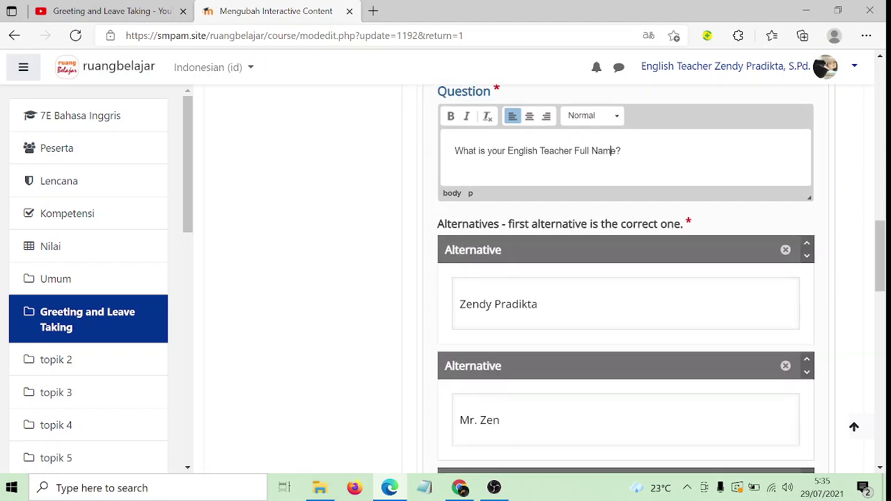
click(555, 307)
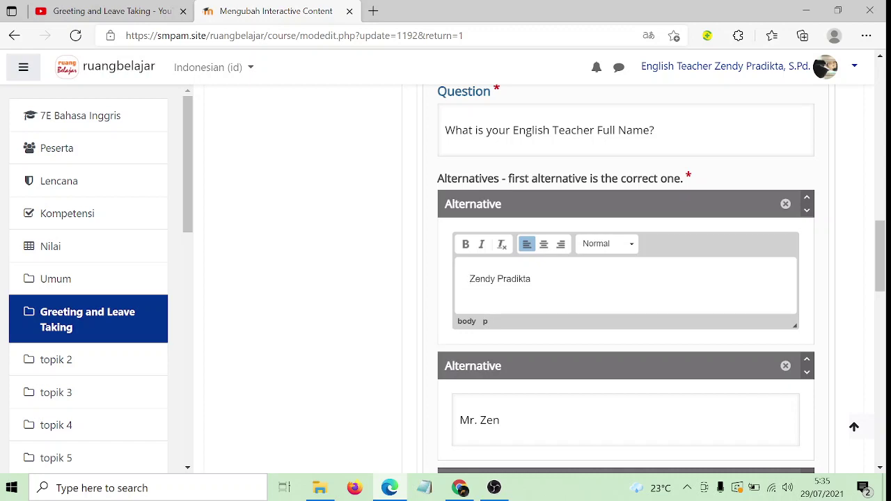
key(ctrl+a)
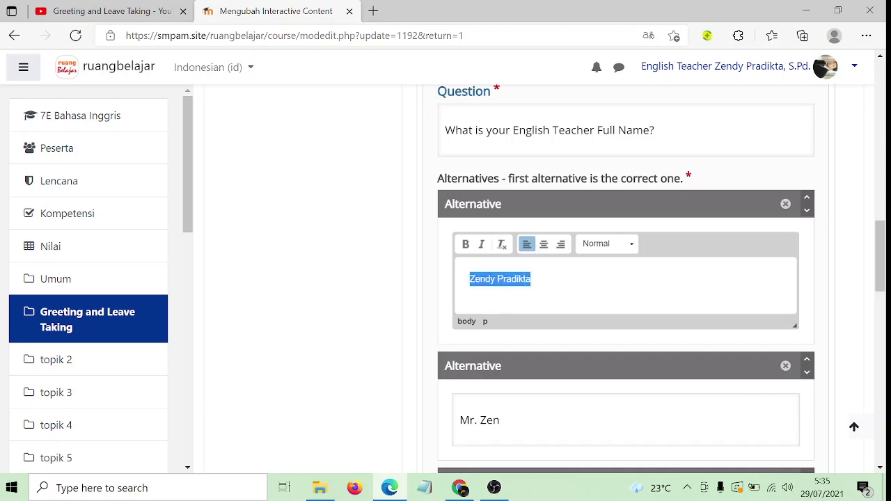
scroll(543, 338, down, 1)
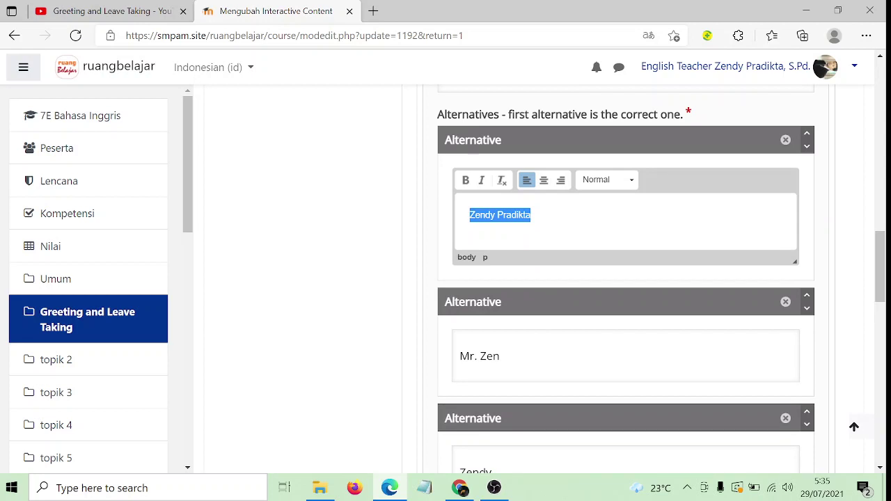
click(531, 360)
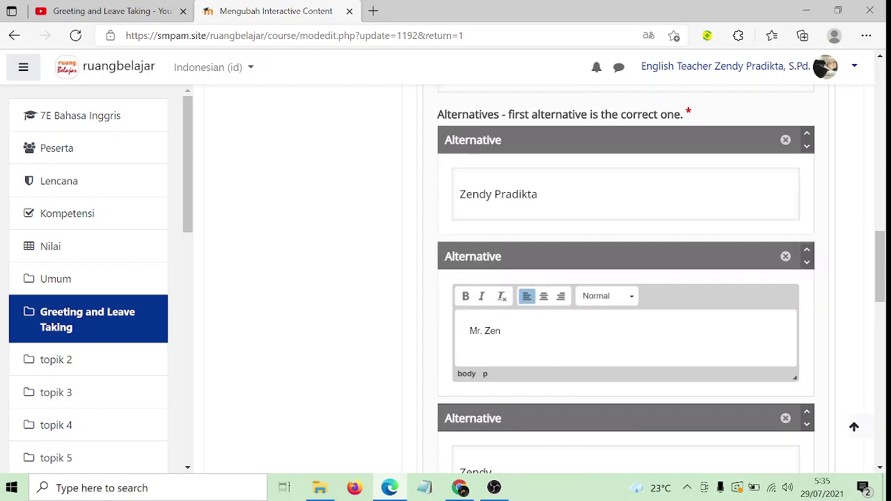
scroll(525, 341, down, 1)
scroll(526, 341, down, 1)
click(522, 345)
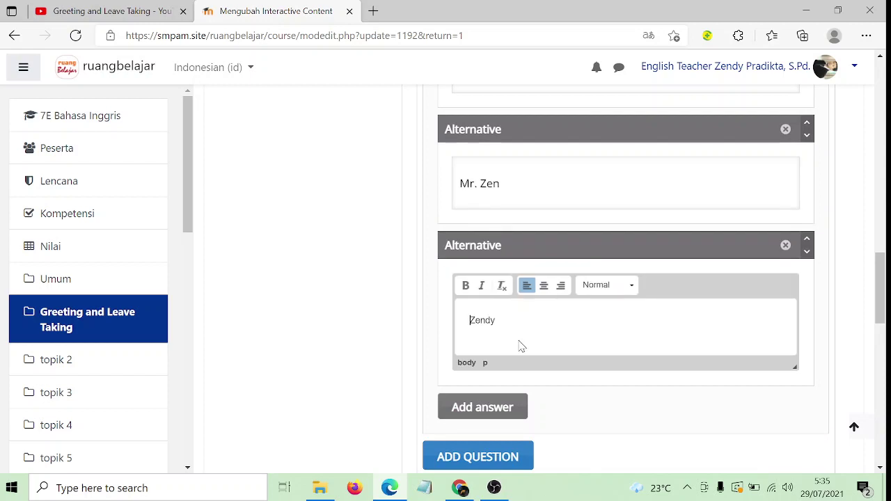
Enter 100 as the feedback for the 0–100% score range and finish editing Question 1.
scroll(522, 346, down, 3)
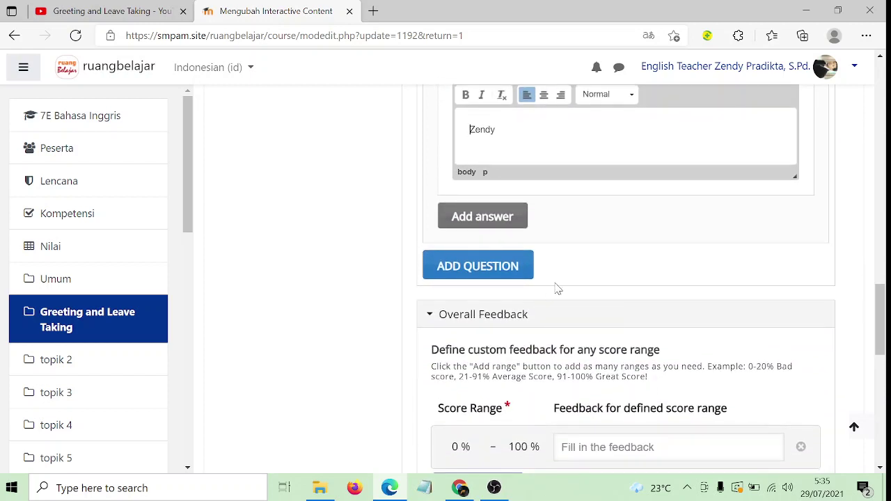
scroll(557, 289, down, 2)
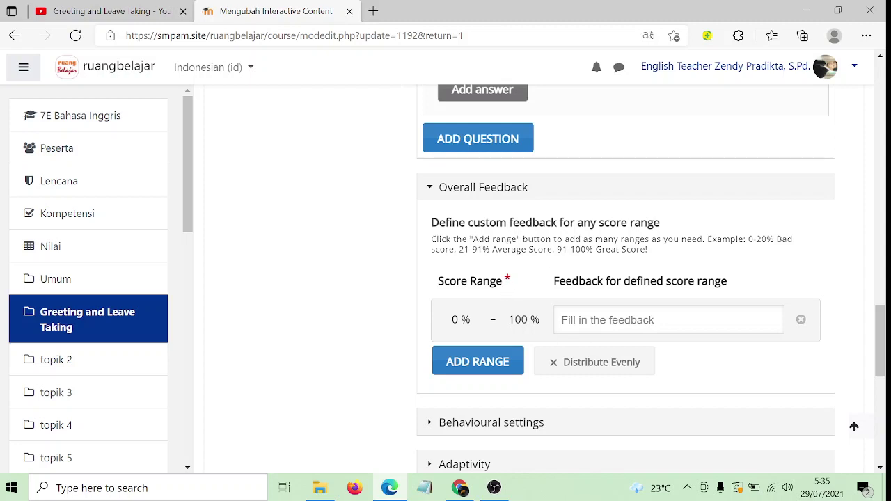
click(562, 319)
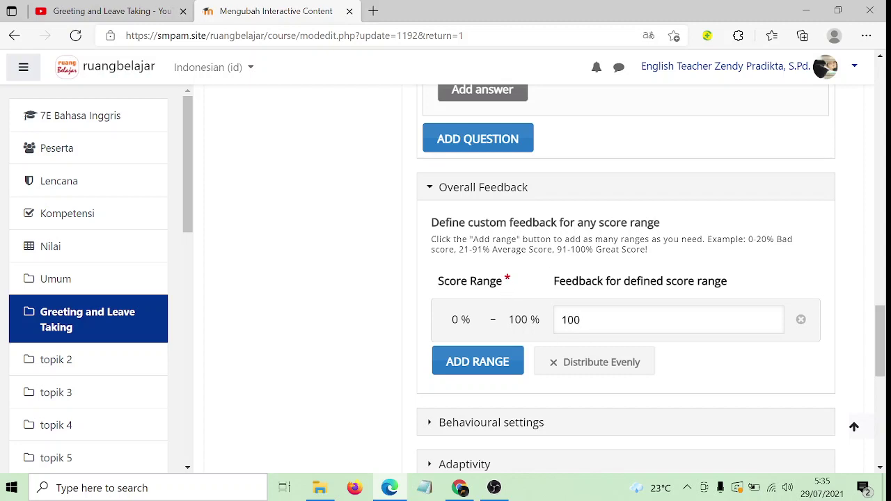
scroll(599, 328, down, 1)
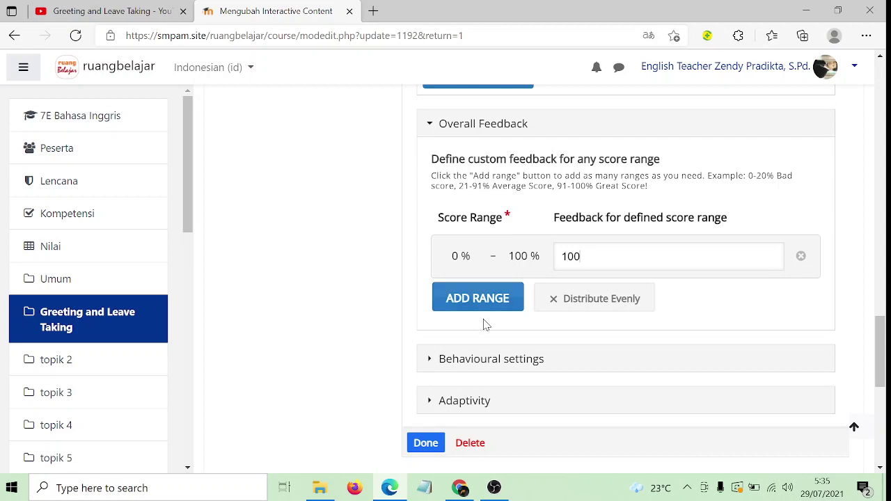
scroll(524, 306, down, 1)
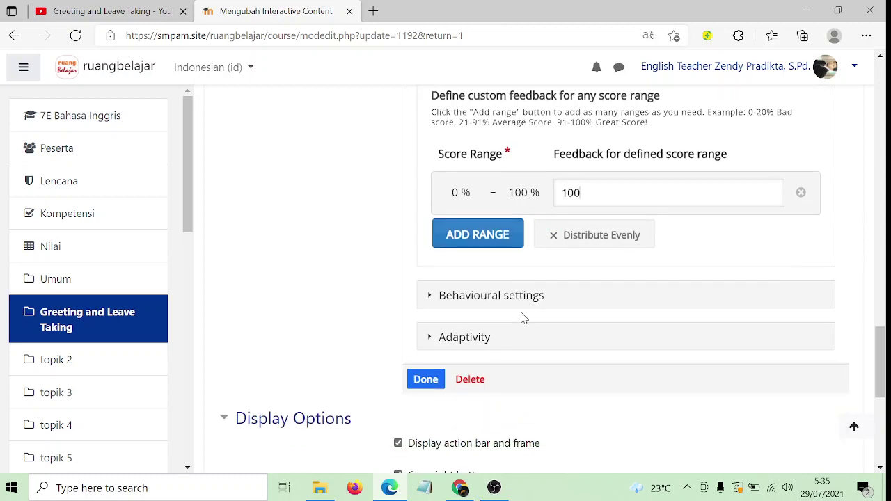
click(427, 381)
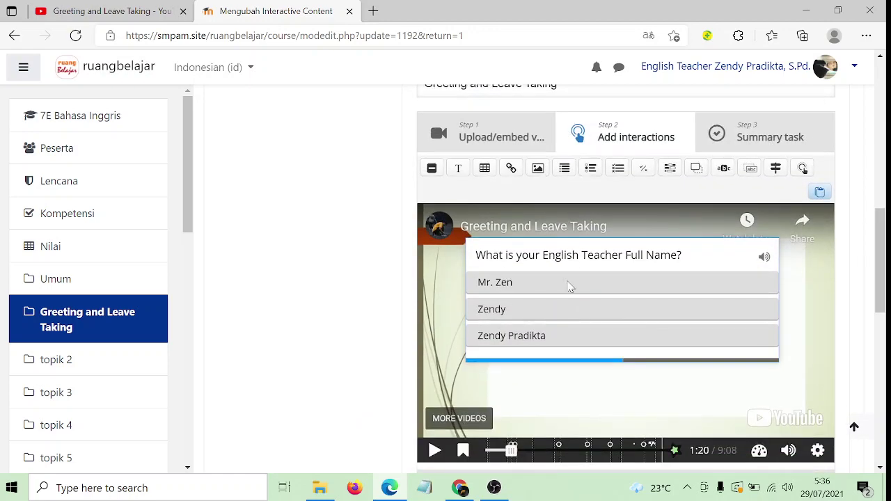
Move the Question 1 box slightly left on the video, enlarge it and shrink it back to about its original size.
drag(636, 300, 610, 295)
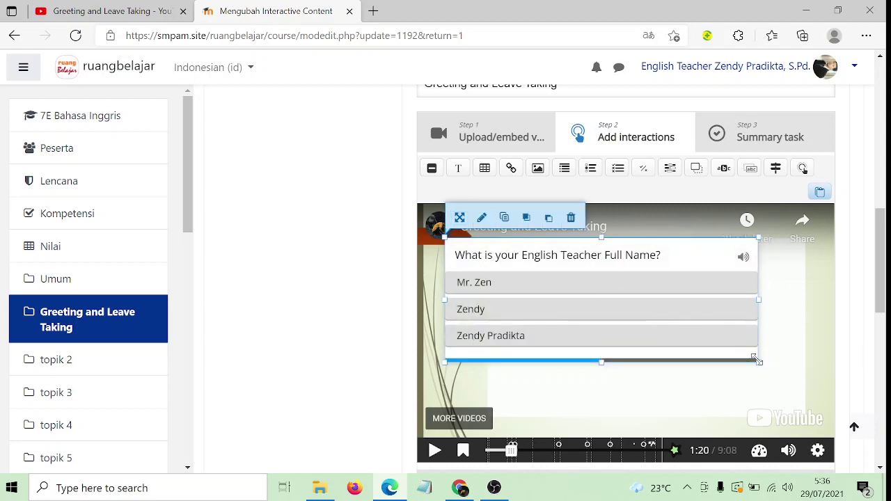
drag(758, 362, 806, 374)
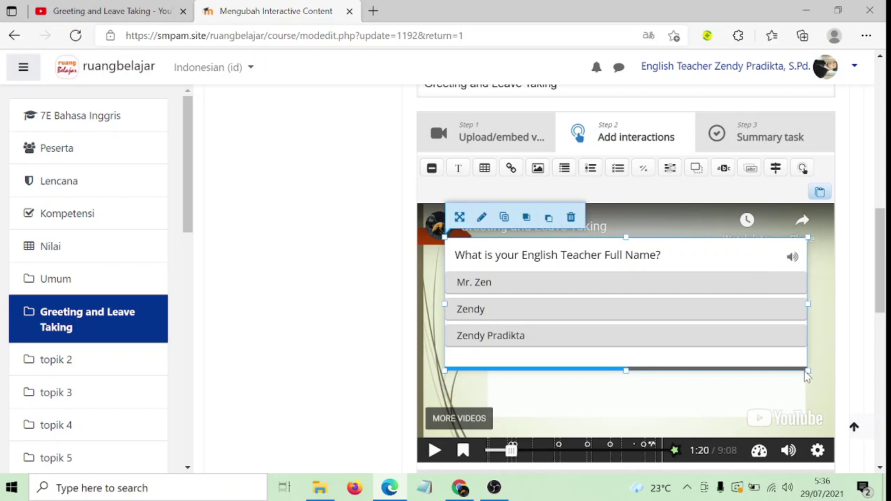
drag(805, 372, 758, 362)
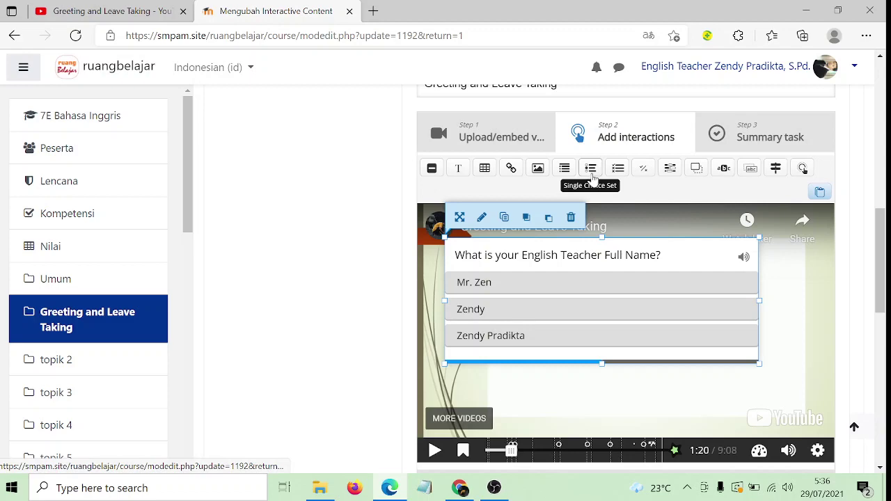
Jump to the Question 2 bookmark and open its single choice question for editing.
scroll(537, 332, down, 1)
click(463, 387)
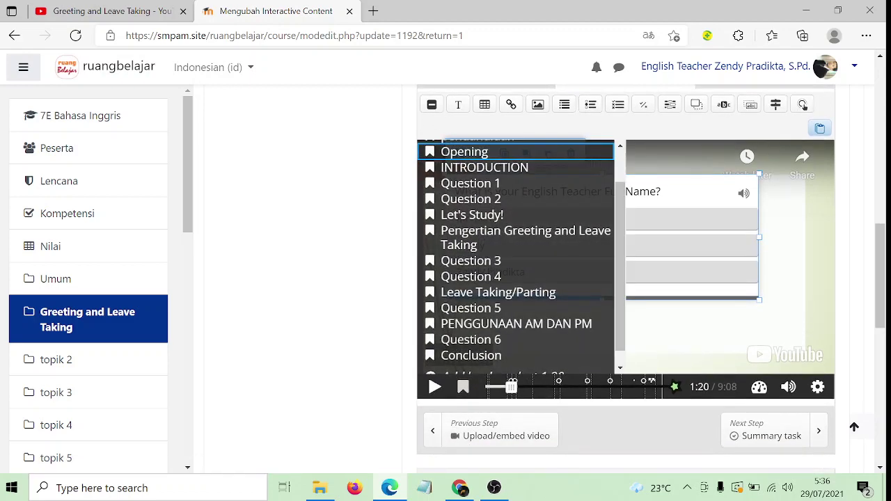
click(480, 199)
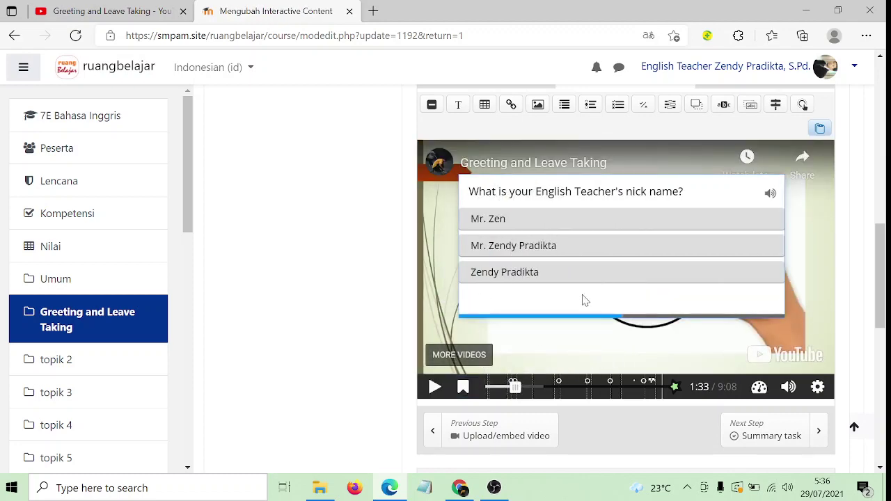
double_click(547, 205)
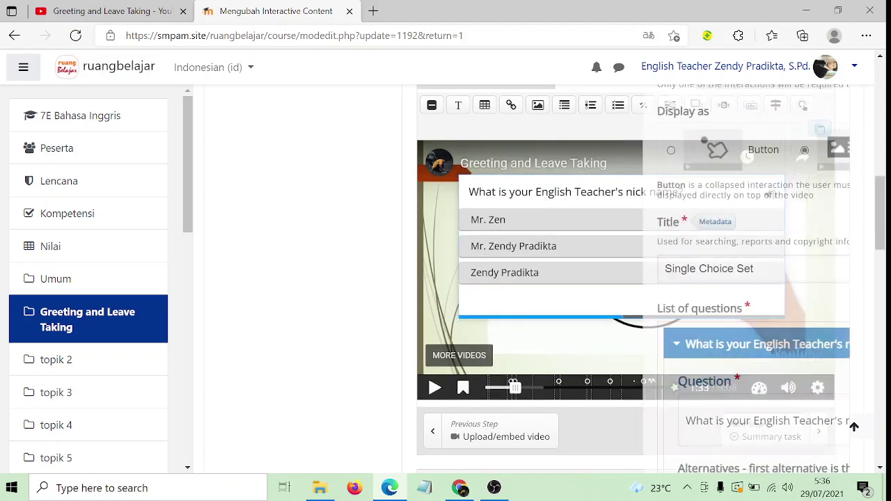
Examine the nickname question's text and each of its answer alternatives.
scroll(543, 209, down, 3)
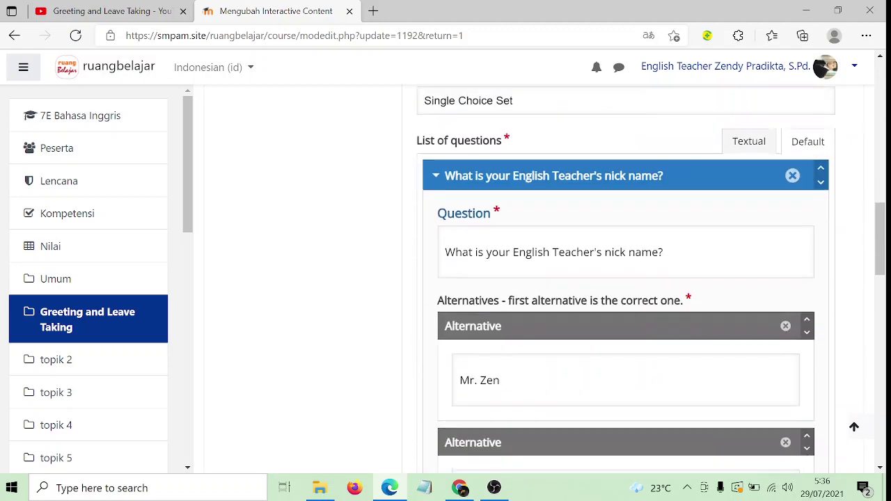
click(449, 230)
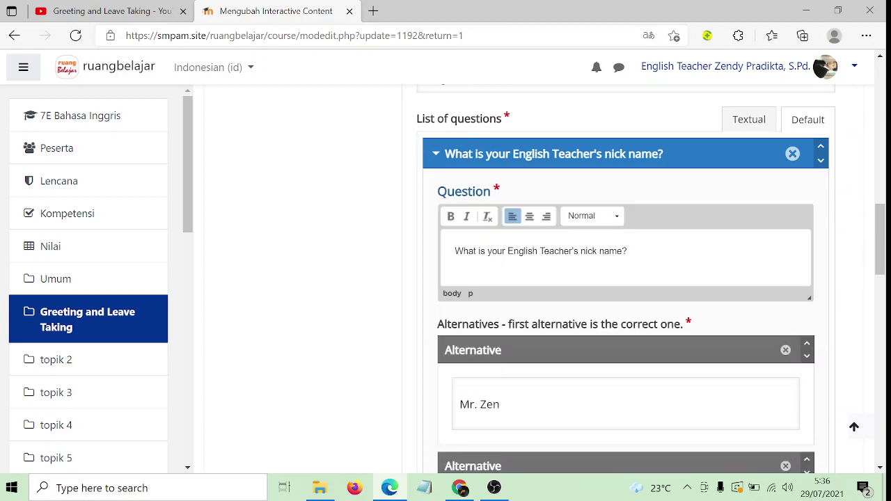
drag(508, 250, 627, 251)
scroll(626, 278, down, 2)
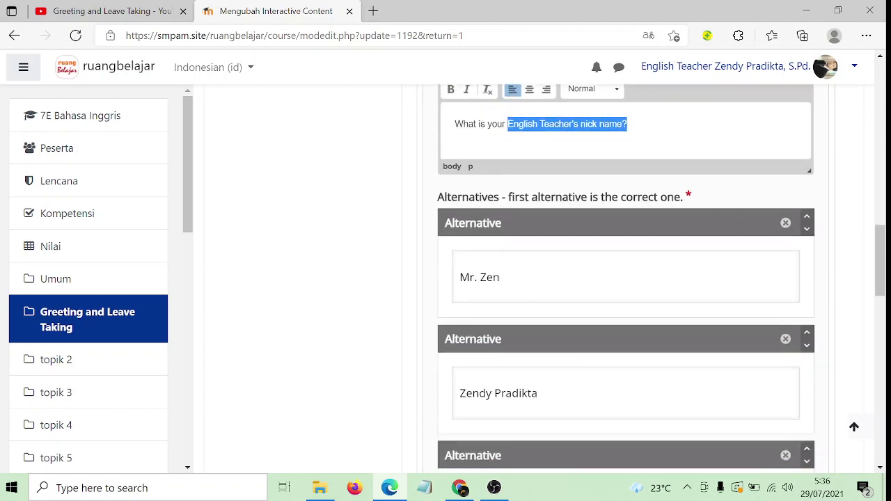
click(533, 286)
scroll(540, 298, down, 2)
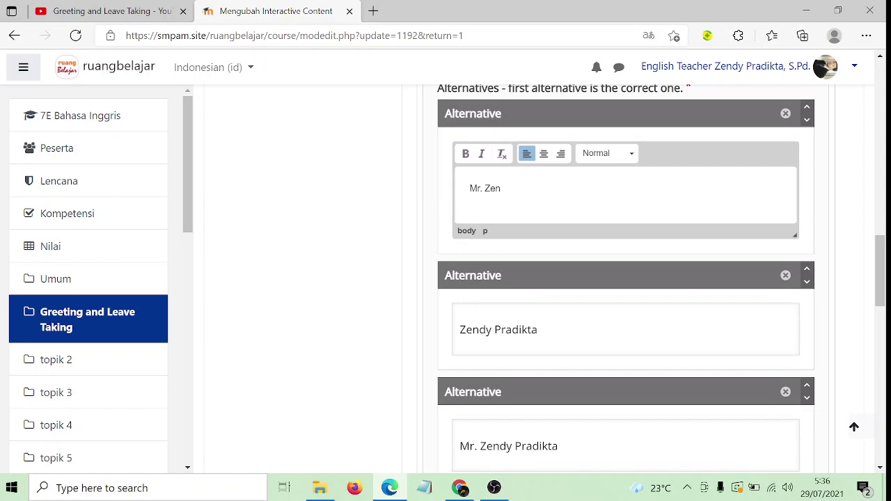
click(565, 334)
scroll(565, 327, down, 3)
click(562, 321)
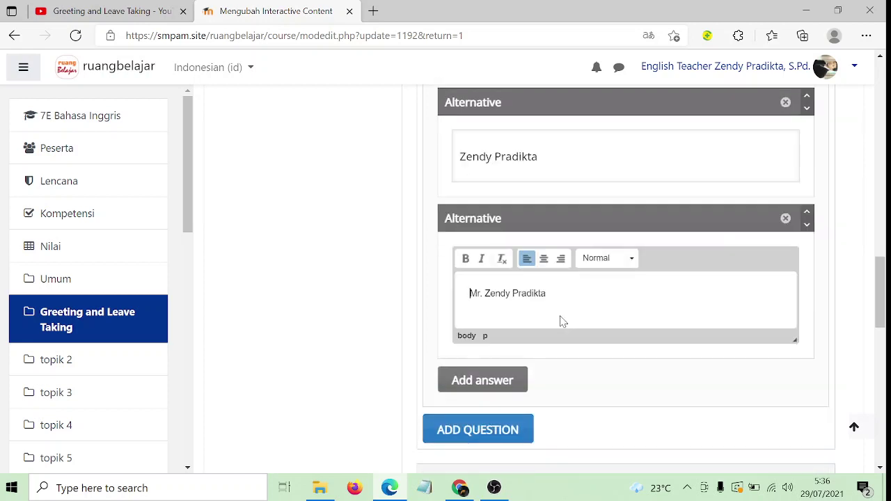
Review the overall feedback of the nickname question and finish editing it.
scroll(562, 321, down, 4)
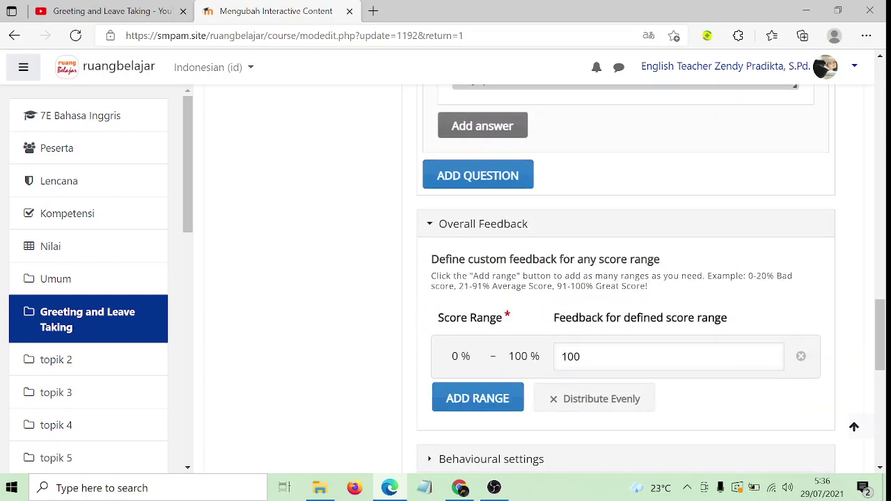
scroll(597, 303, down, 2)
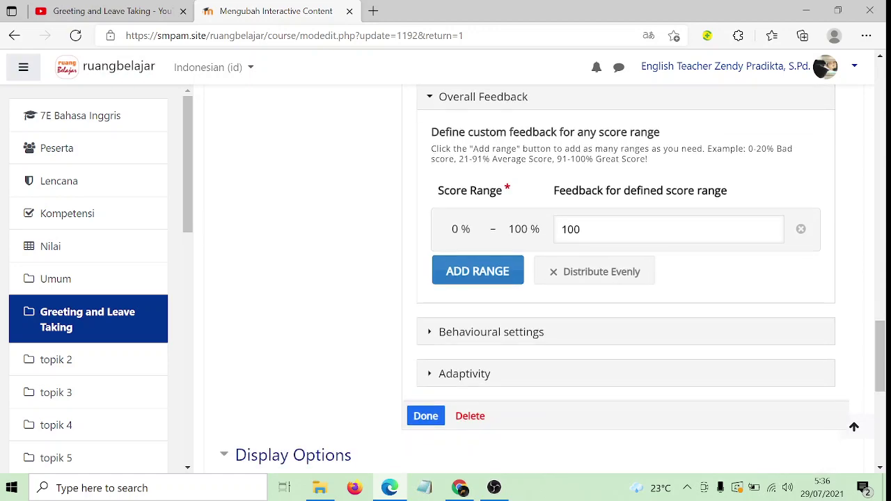
click(440, 420)
Jump to the Let's Study! bookmark in the video and pause playback there.
scroll(589, 332, down, 2)
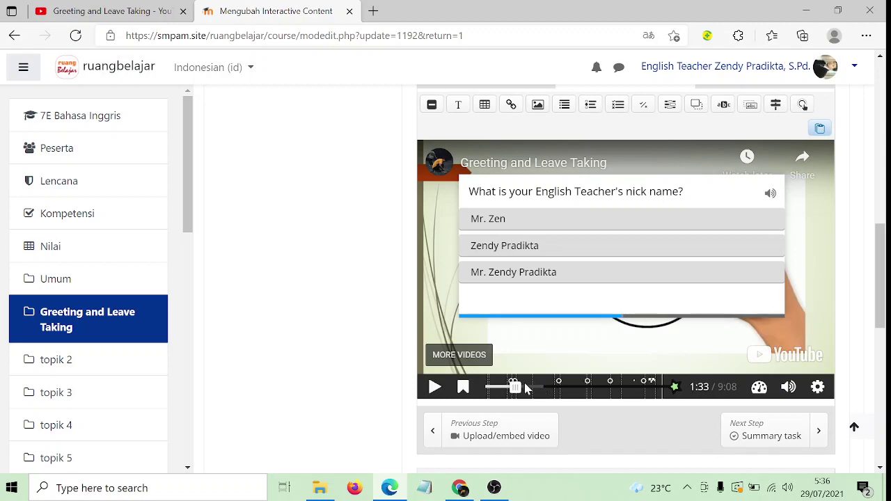
click(463, 387)
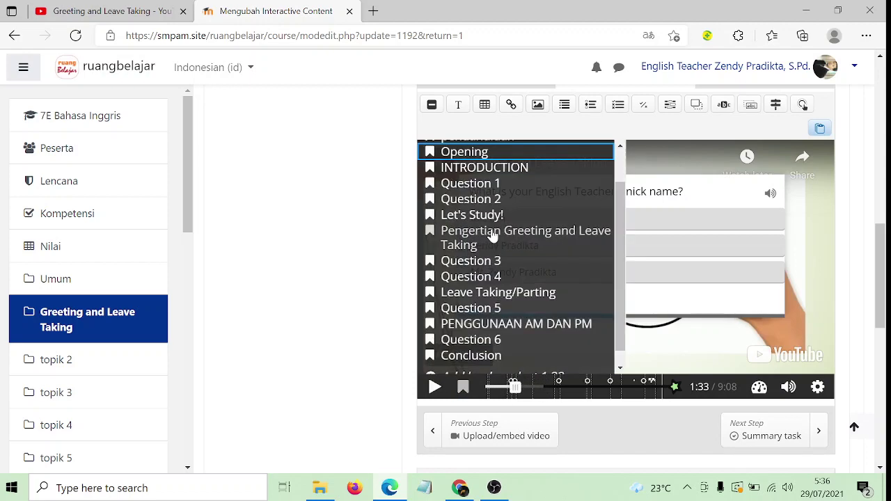
click(487, 215)
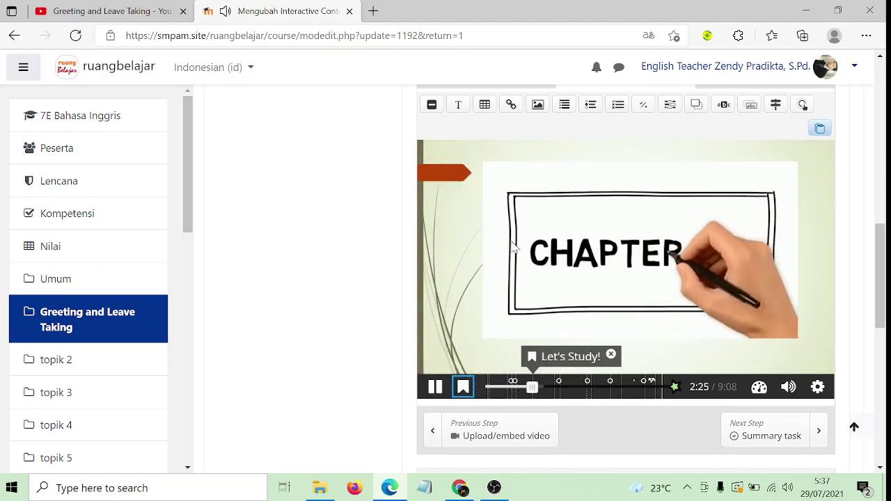
click(435, 388)
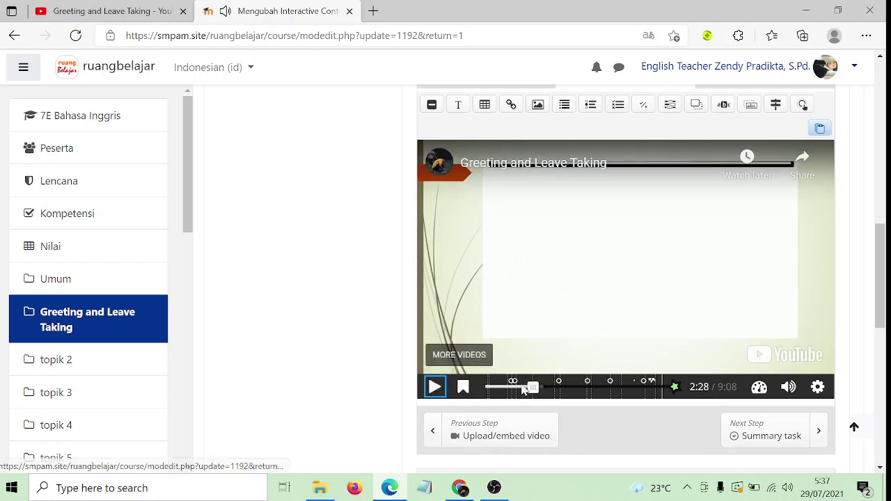
Jump to the Question 3 bookmark and open its Drag and Drop interaction for editing.
click(463, 388)
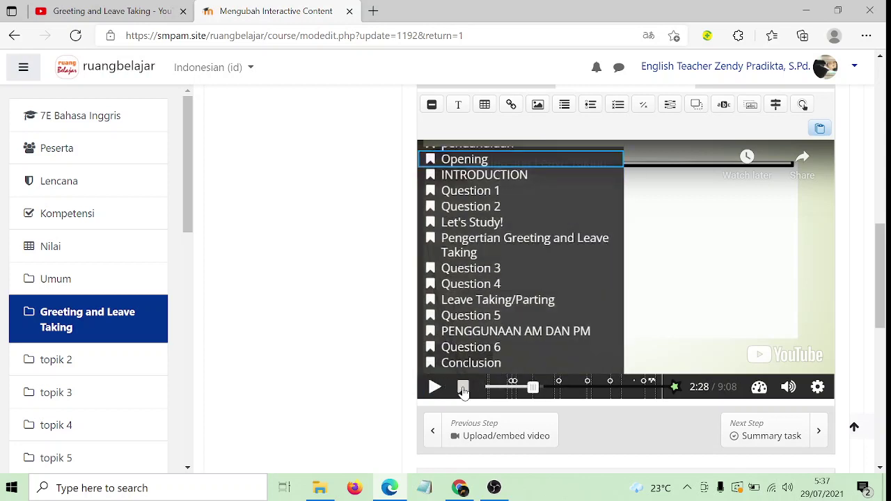
scroll(480, 334, down, 1)
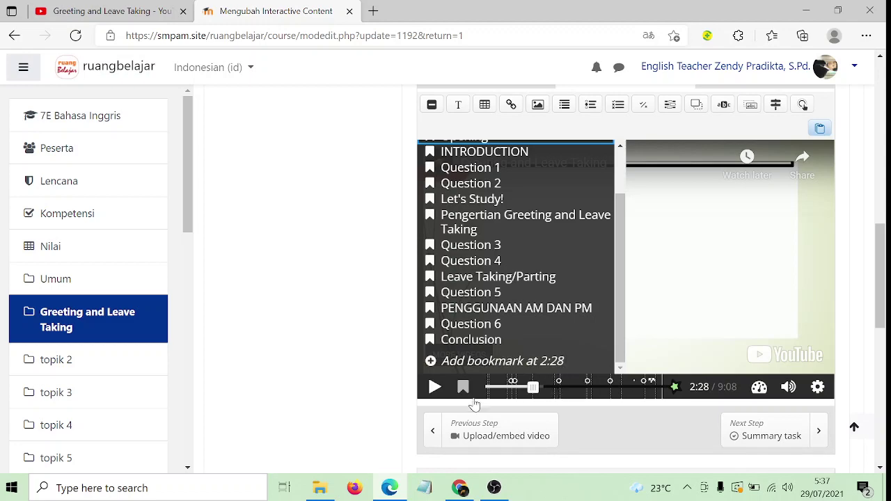
click(480, 252)
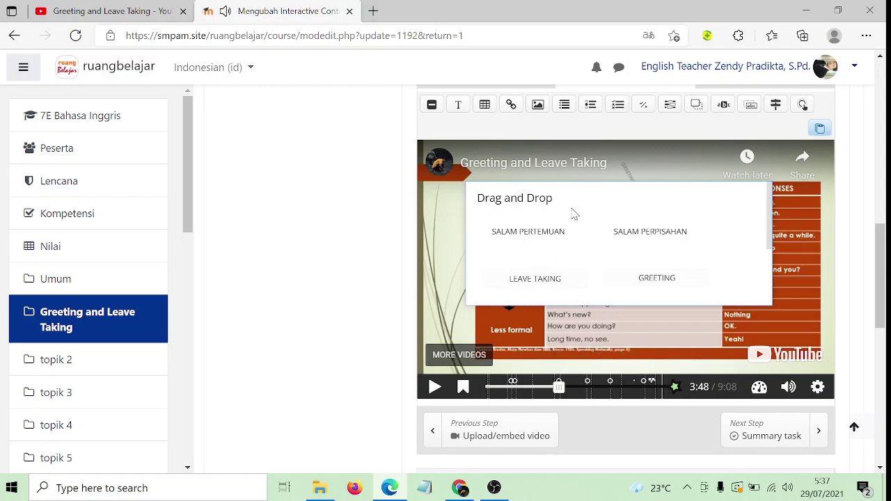
double_click(572, 213)
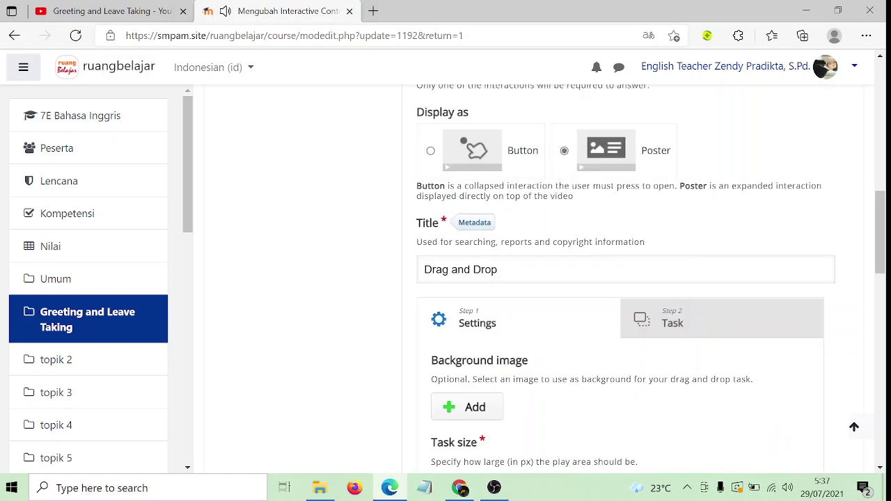
Set the Drag and Drop interaction to display as a Button and finish editing it.
scroll(575, 217, up, 3)
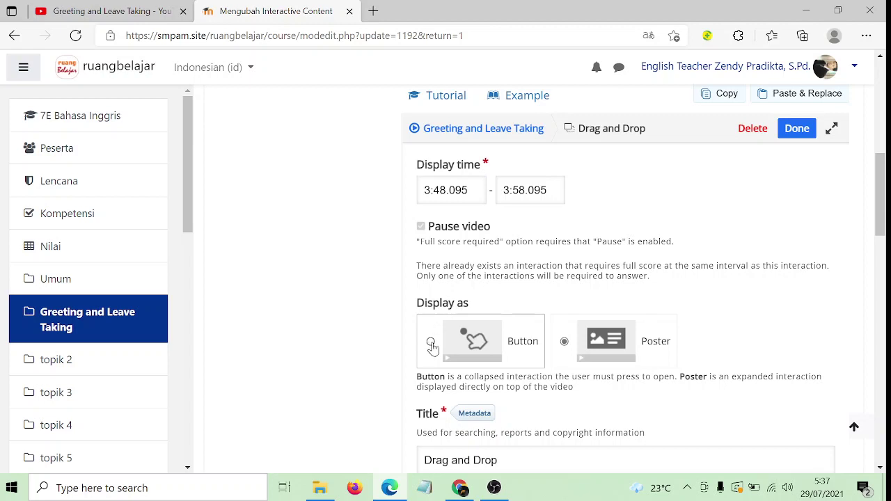
click(430, 343)
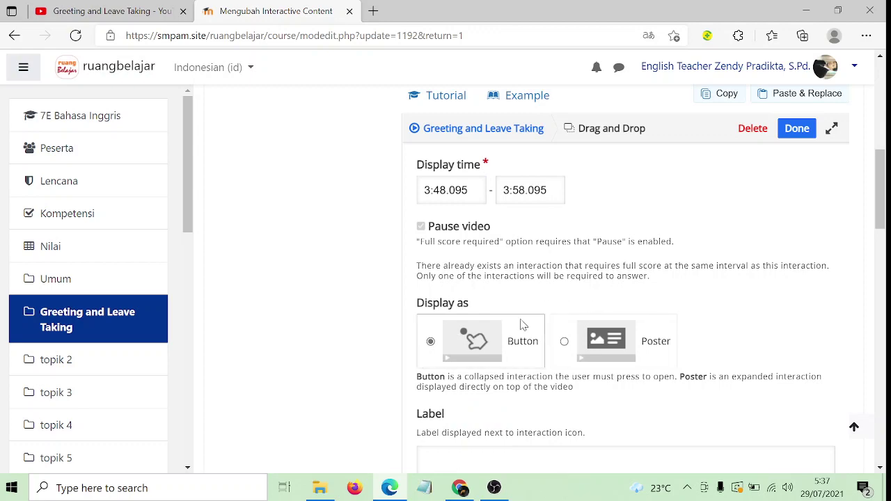
scroll(521, 323, down, 2)
scroll(520, 325, up, 2)
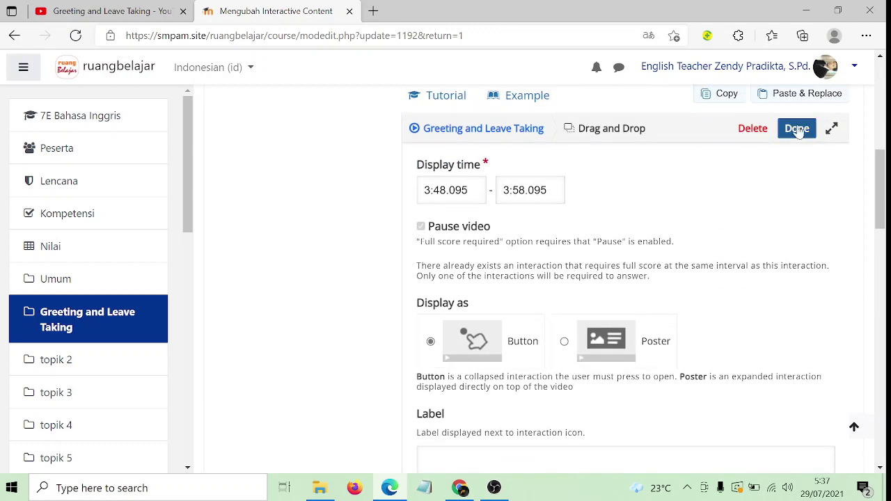
click(797, 130)
scroll(506, 249, down, 2)
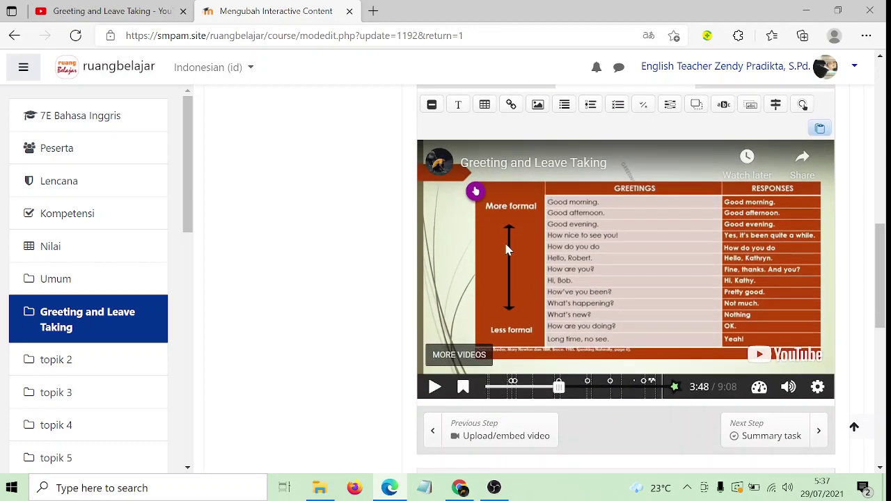
Reopen the Drag and Drop interaction, set it to display as a Poster and finish editing it.
click(476, 195)
double_click(475, 195)
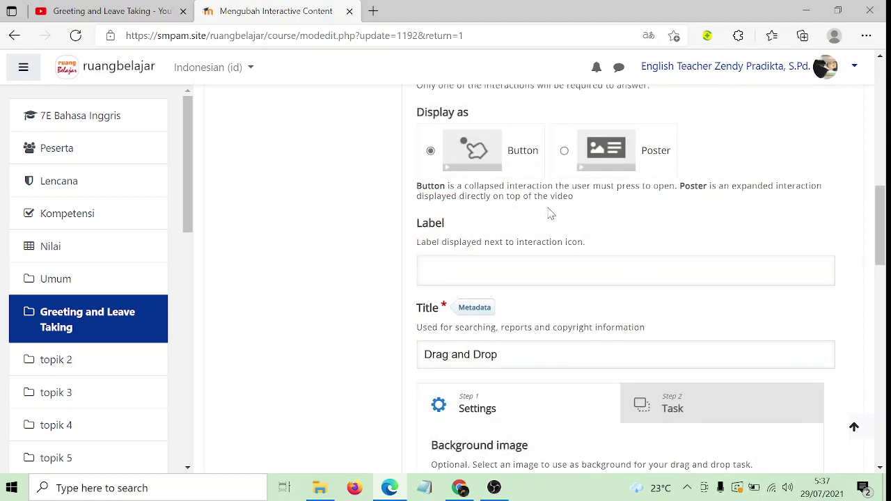
click(564, 151)
scroll(723, 221, up, 3)
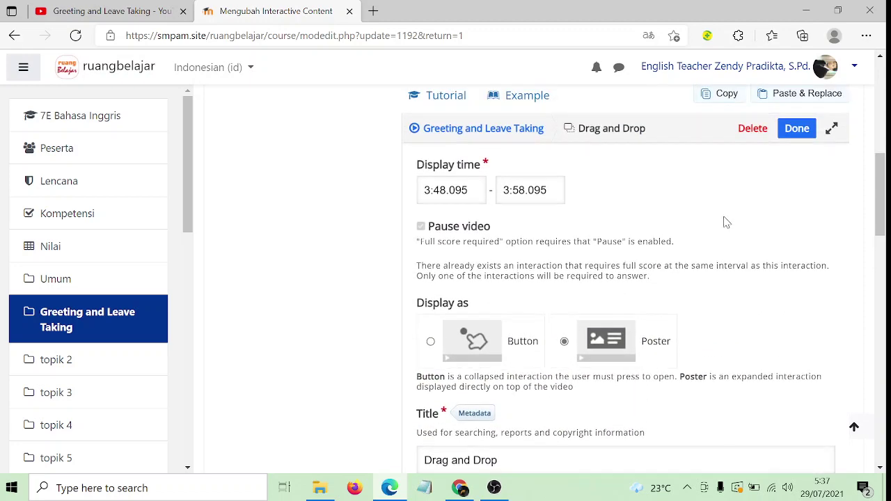
click(796, 130)
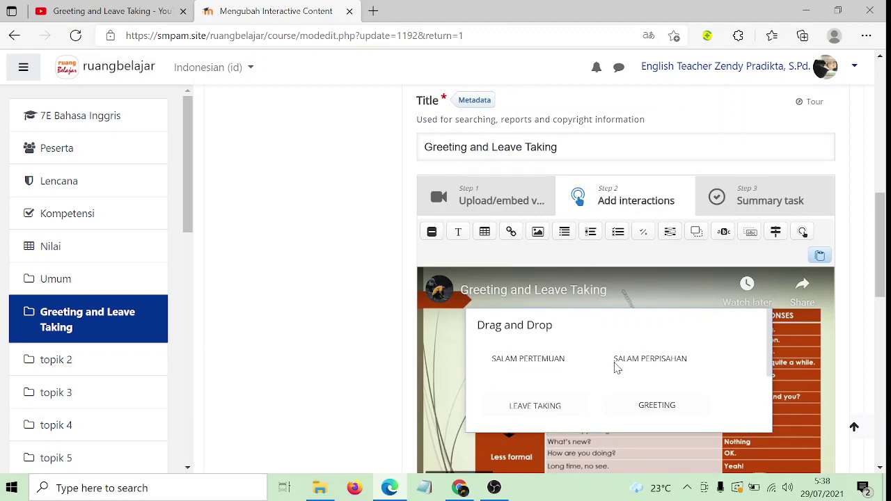
Reopen the Drag and Drop interaction and review its background image and task size settings.
click(615, 366)
double_click(615, 367)
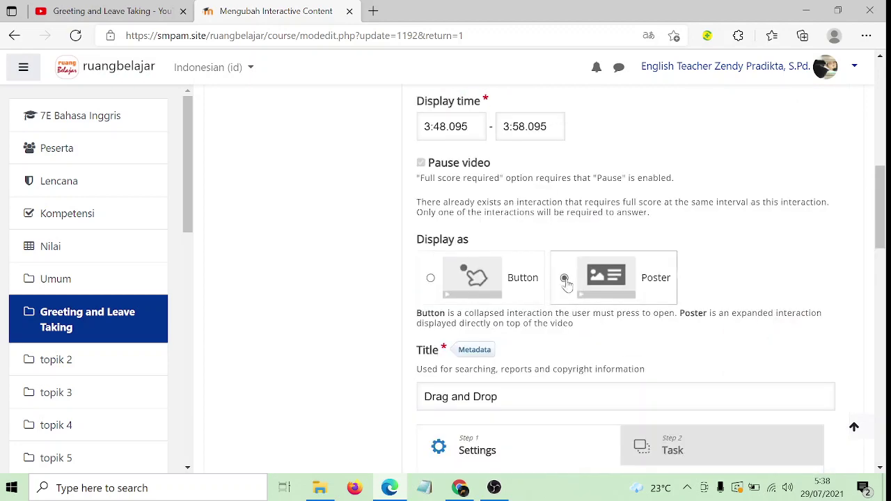
scroll(550, 284, down, 3)
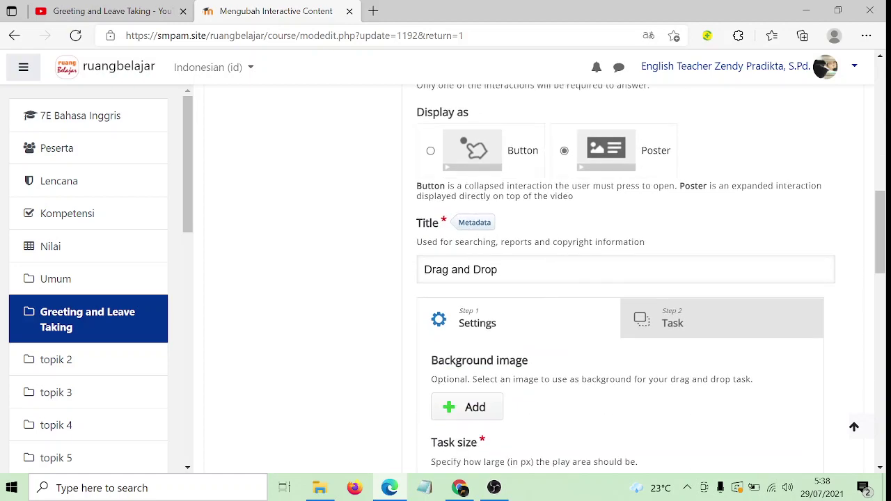
scroll(550, 285, down, 2)
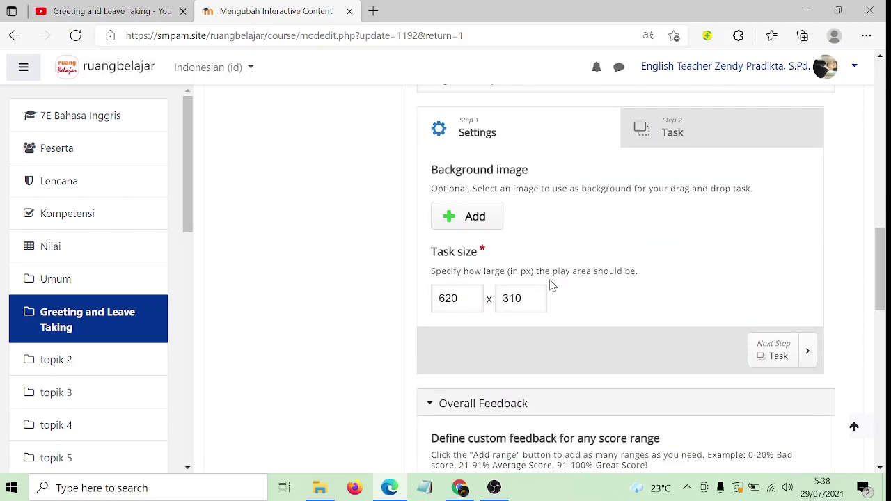
scroll(551, 285, up, 2)
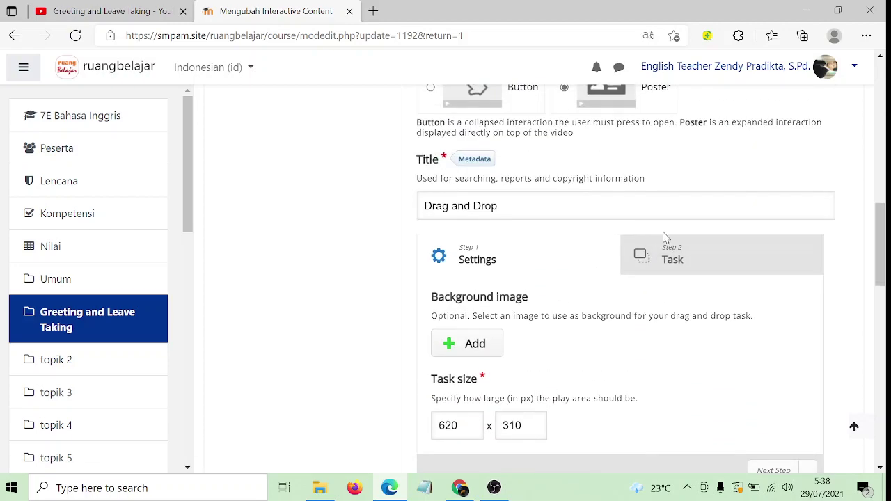
Open the Task step of the Drag and Drop interaction and inspect the SALAM PERTEMUAN drop zone.
click(666, 269)
scroll(665, 266, down, 1)
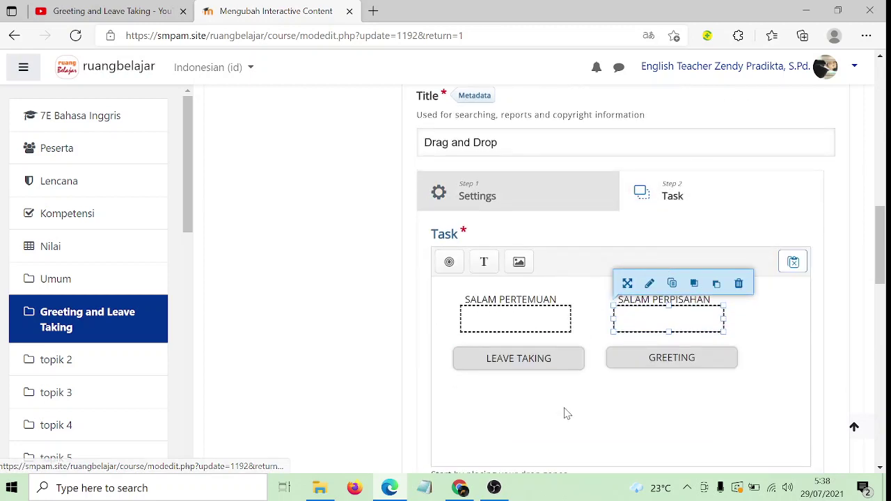
scroll(564, 414, down, 1)
click(526, 248)
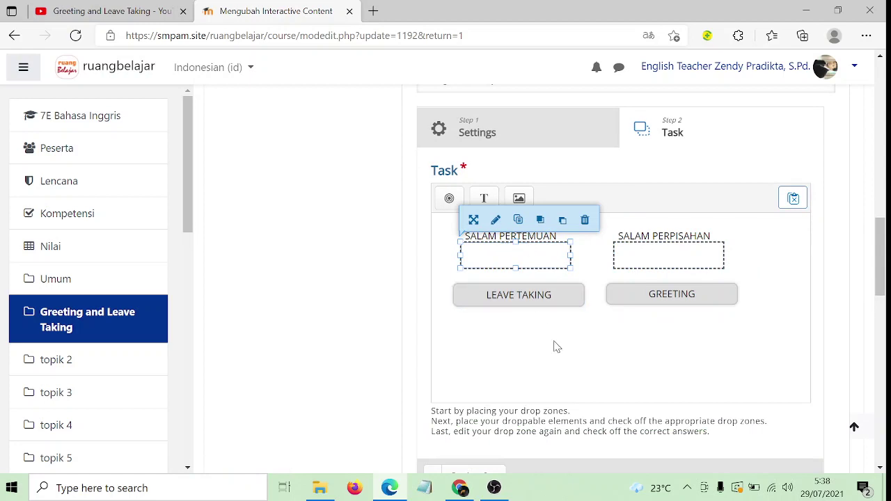
click(565, 365)
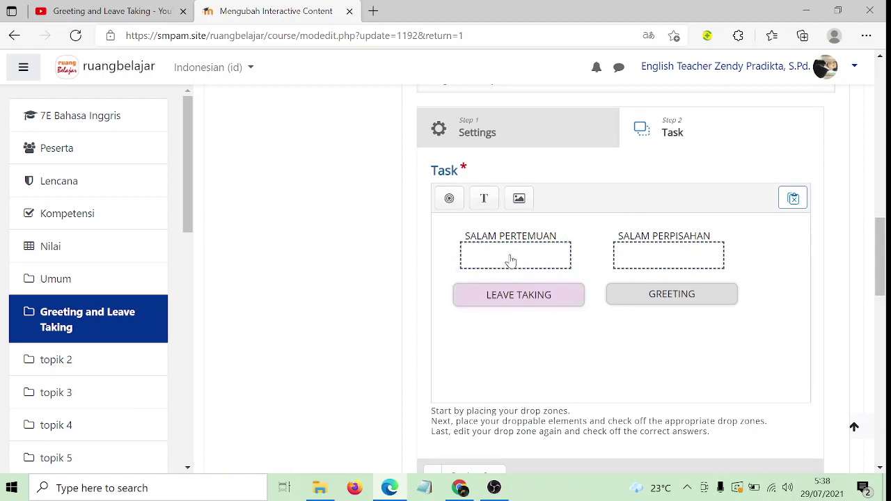
Add a drop zone labelled Greeting to the drag and drop task.
click(451, 199)
scroll(467, 258, down, 1)
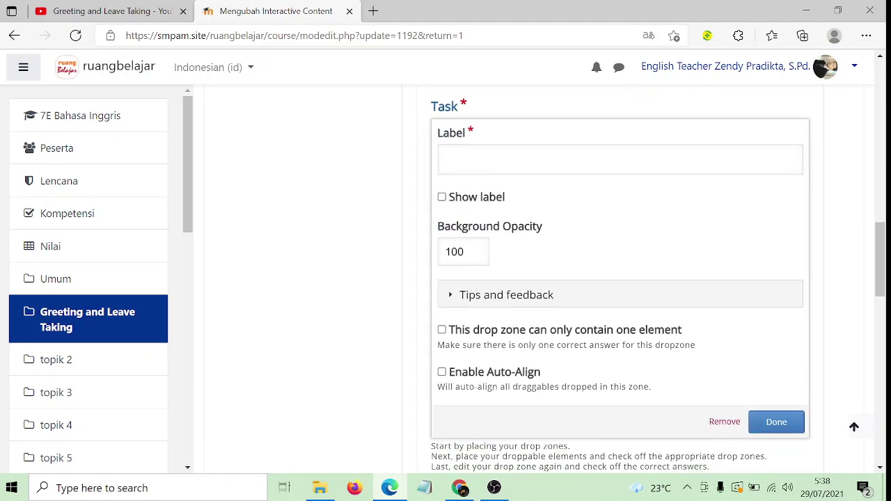
click(463, 161)
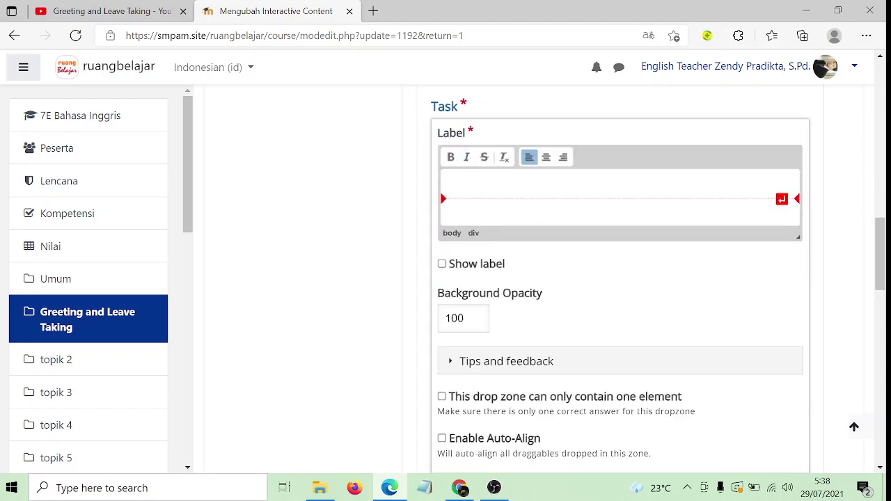
text(Greeting)
scroll(492, 214, down, 1)
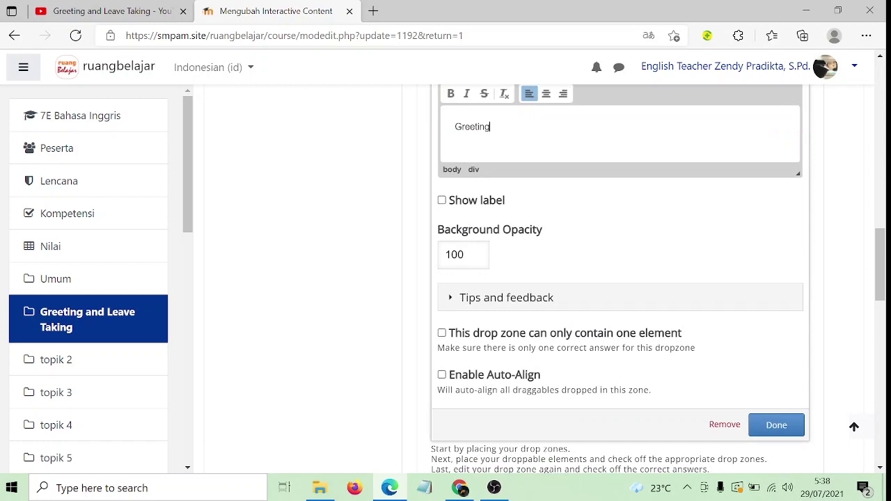
click(785, 424)
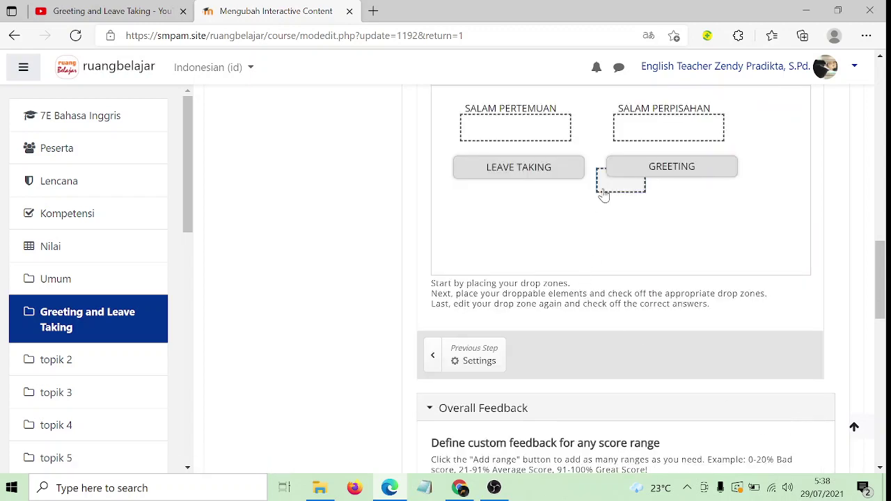
Move the new Greeting drop zone below the LEAVE TAKING element and delete it.
drag(603, 192, 493, 233)
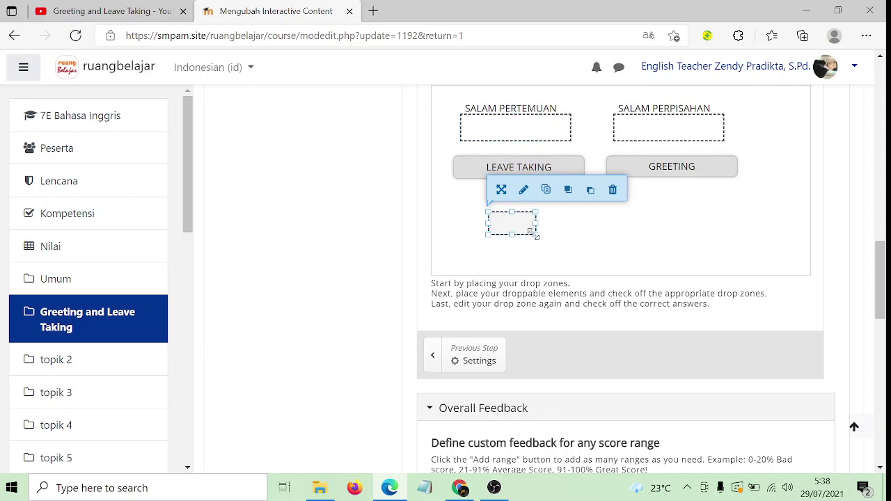
scroll(529, 240, up, 2)
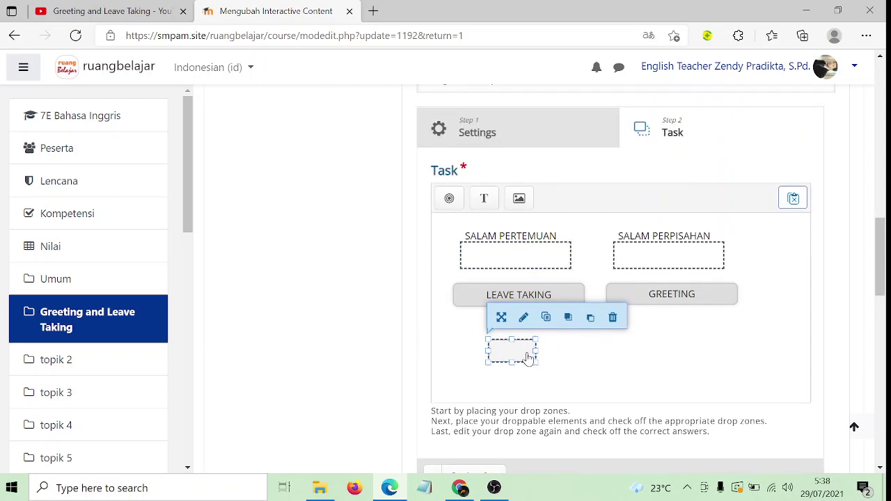
key(Delete)
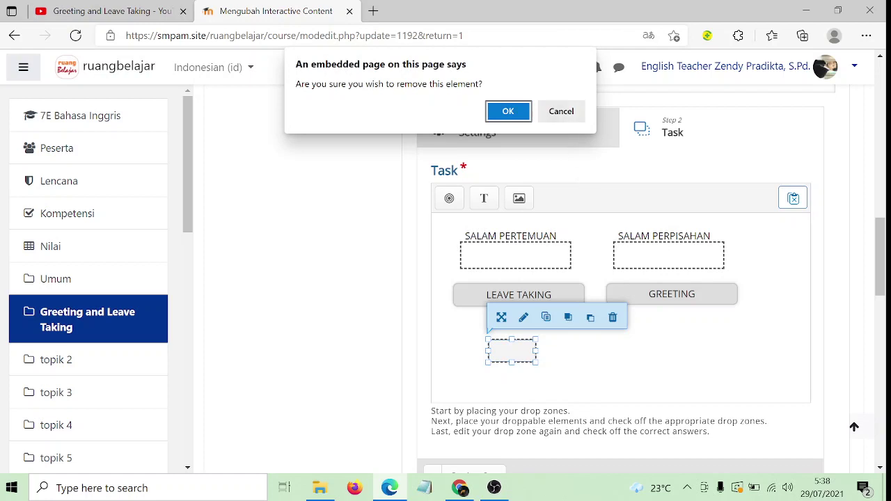
click(509, 110)
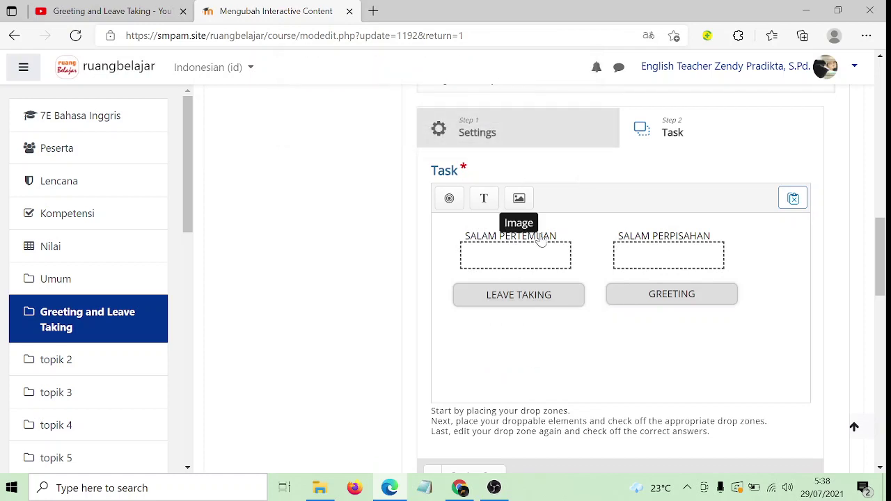
click(484, 207)
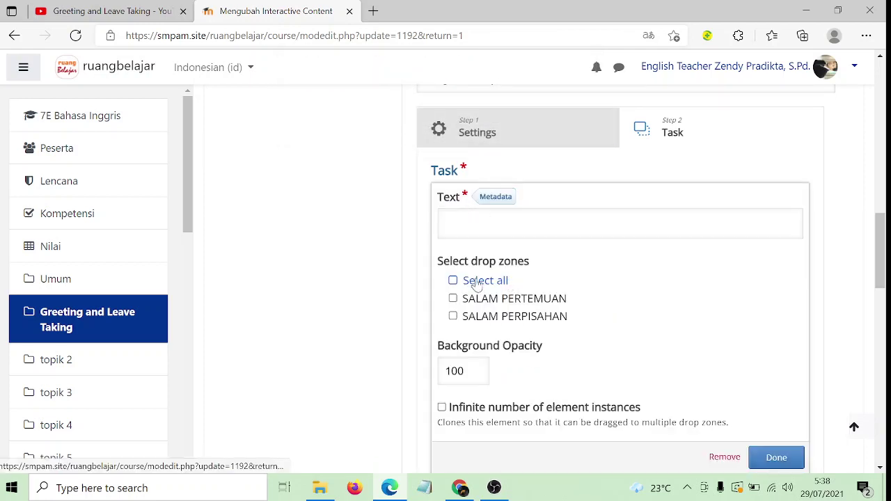
scroll(459, 300, down, 1)
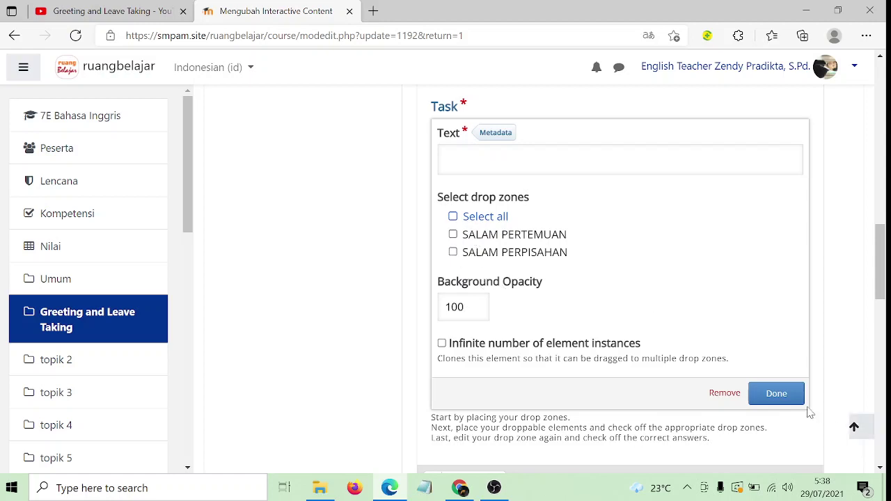
click(717, 400)
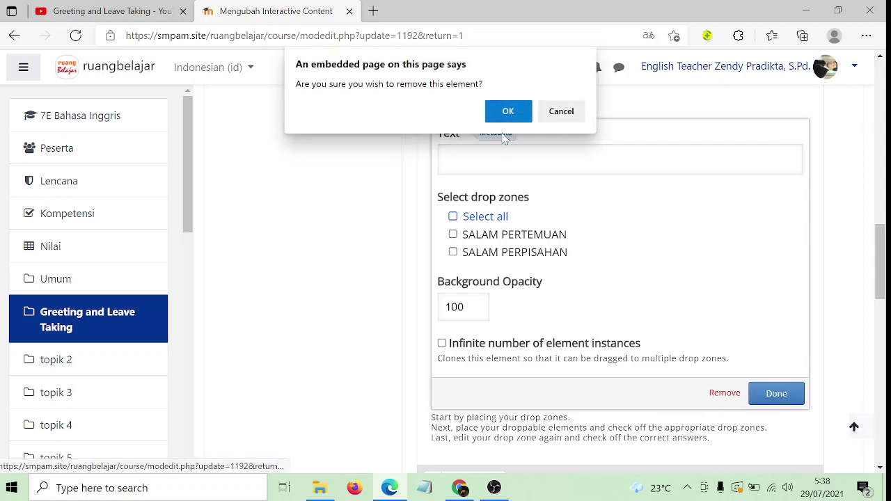
click(508, 106)
Review the correct-element settings of the SALAM PERTEMUAN and SALAM PERPISAHAN drop zones, closing each one.
double_click(536, 196)
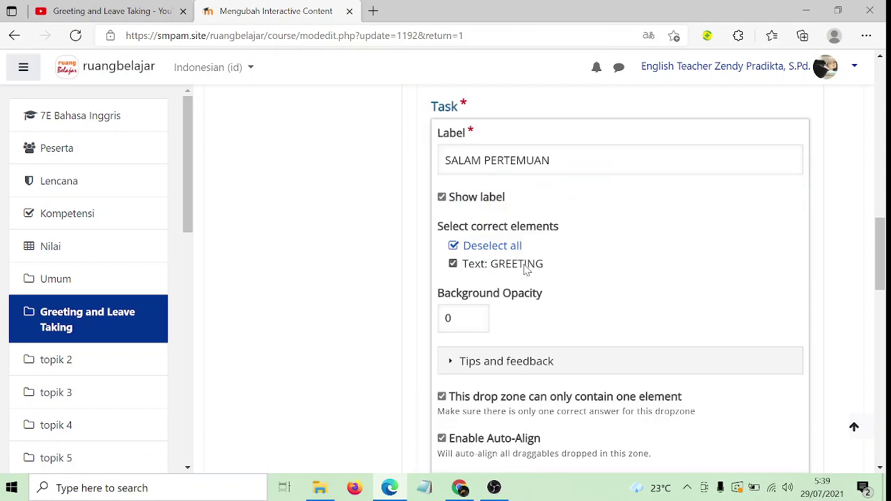
scroll(507, 275, down, 3)
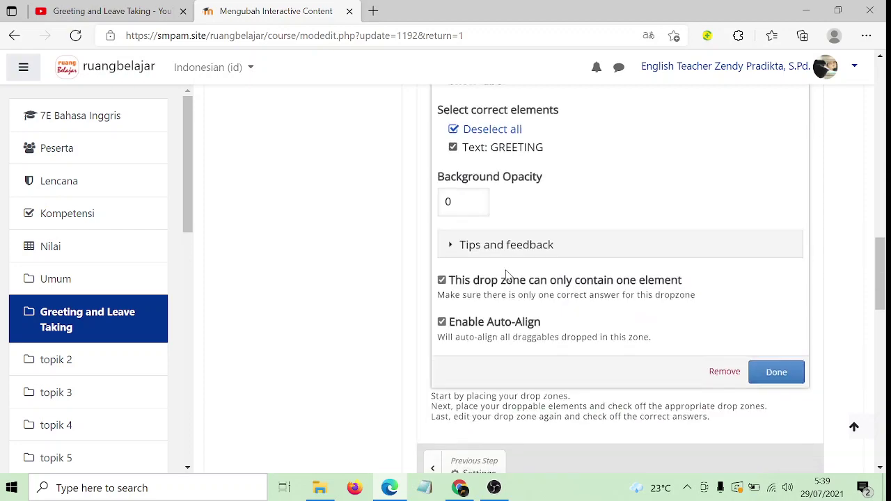
click(778, 372)
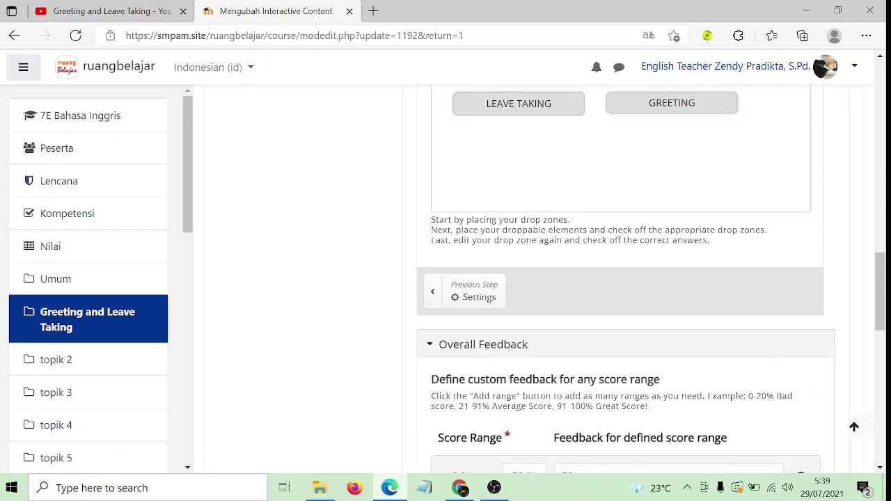
scroll(642, 247, up, 2)
double_click(662, 193)
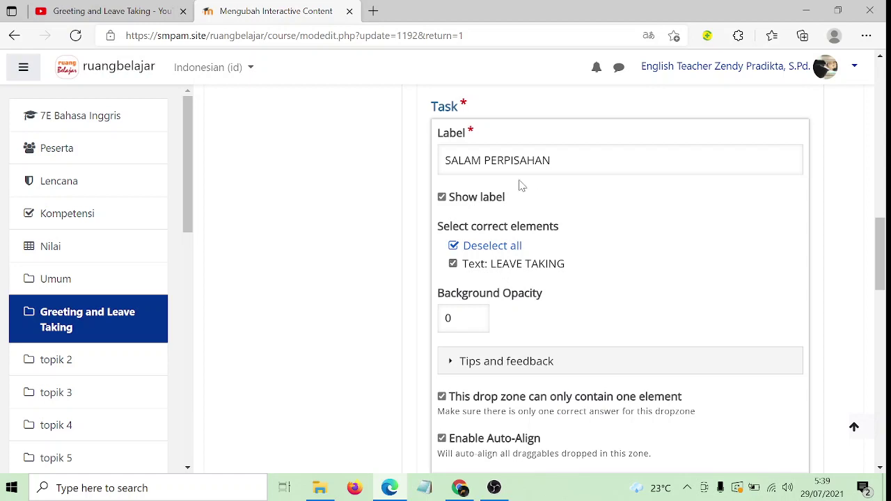
scroll(520, 195, down, 1)
click(772, 424)
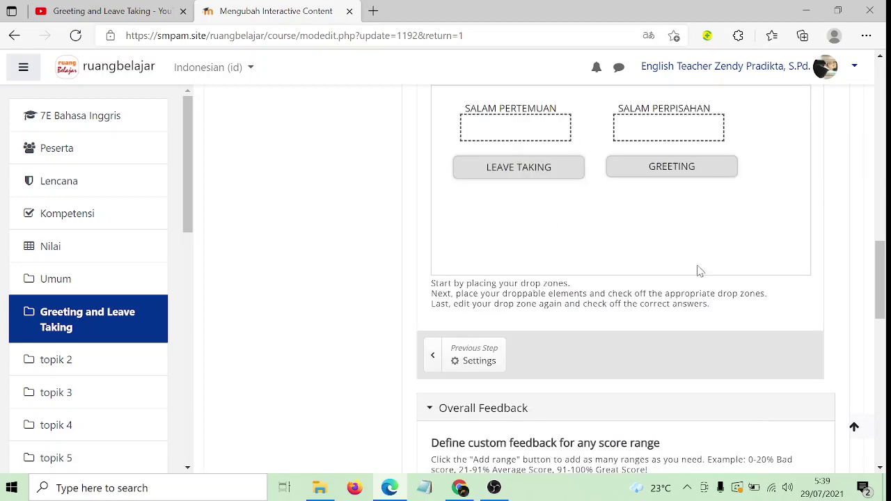
Enter 50 as the upper limit of the first Overall Feedback score range and finish editing the Drag and Drop interaction.
scroll(696, 268, up, 3)
scroll(688, 251, down, 2)
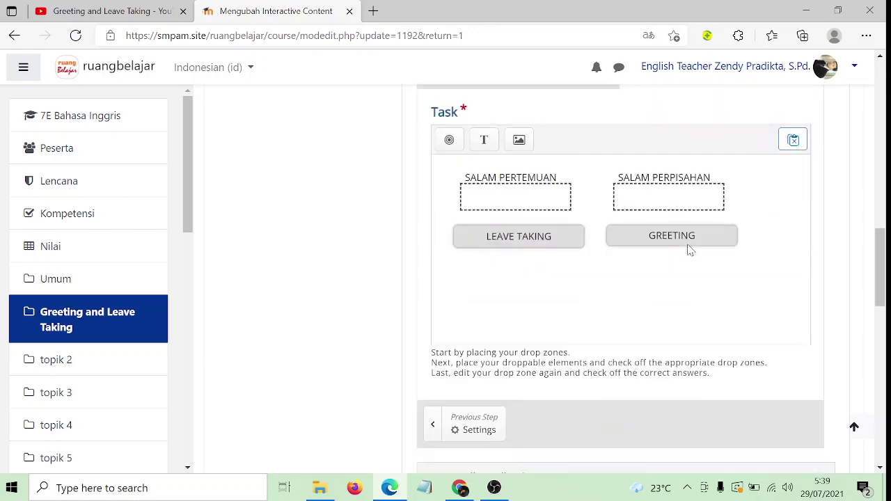
scroll(687, 250, down, 5)
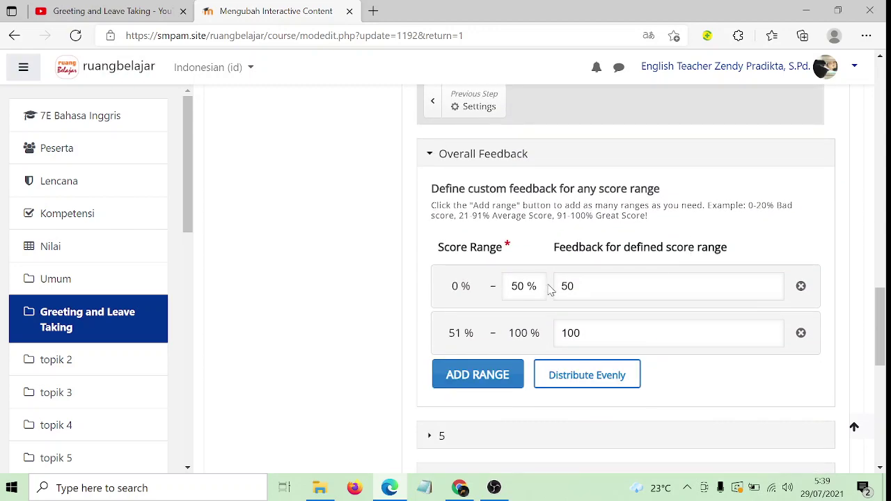
scroll(598, 264, up, 3)
scroll(596, 277, down, 3)
click(573, 286)
key(shift+Tab)
text(50)
click(574, 286)
scroll(540, 350, down, 2)
click(426, 392)
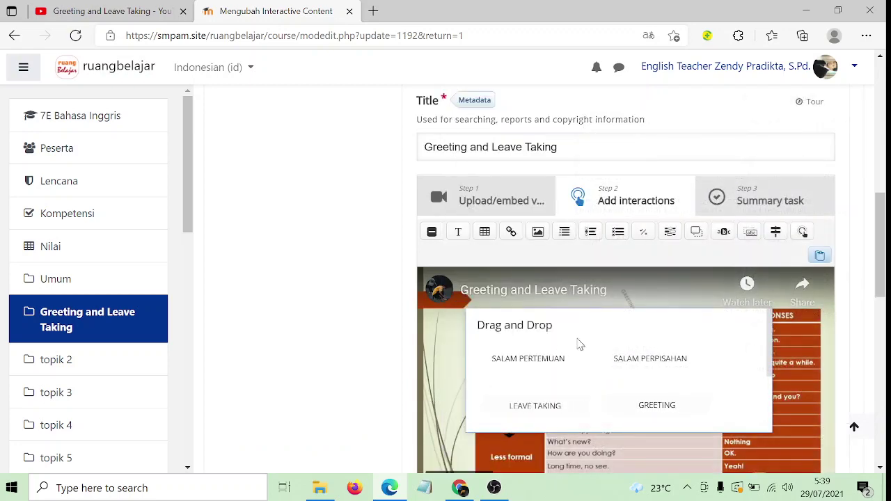
Reopen the Drag and Drop interaction on the video, look through its task and Overall Feedback, and close it.
click(588, 345)
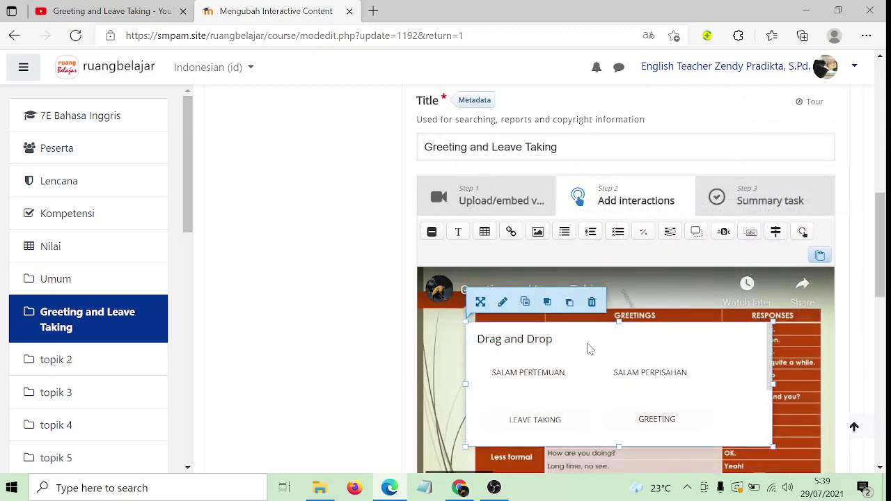
scroll(583, 350, down, 1)
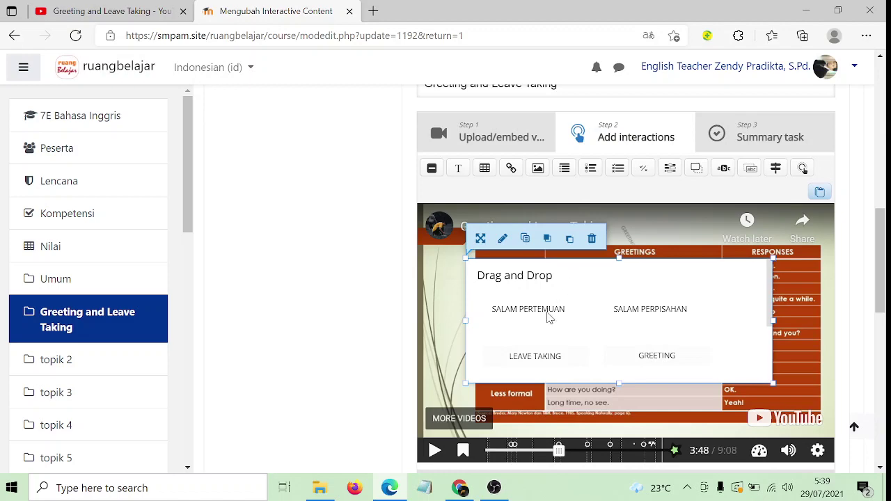
double_click(542, 313)
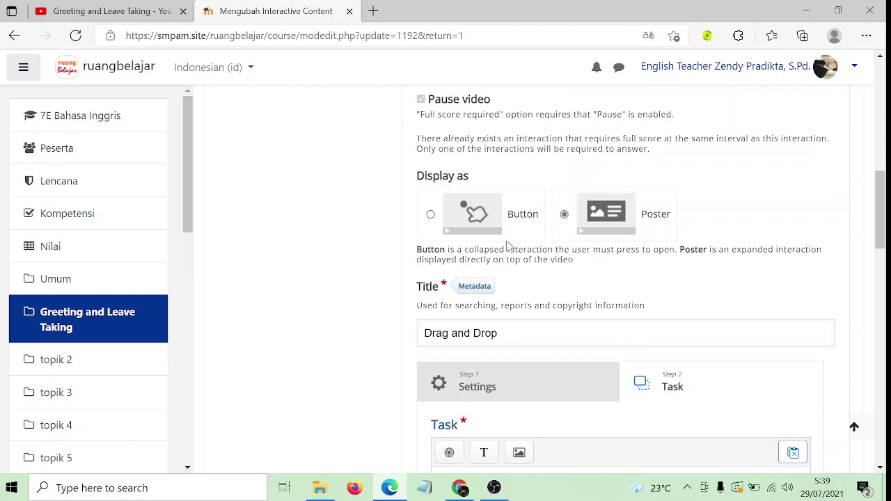
scroll(508, 245, down, 2)
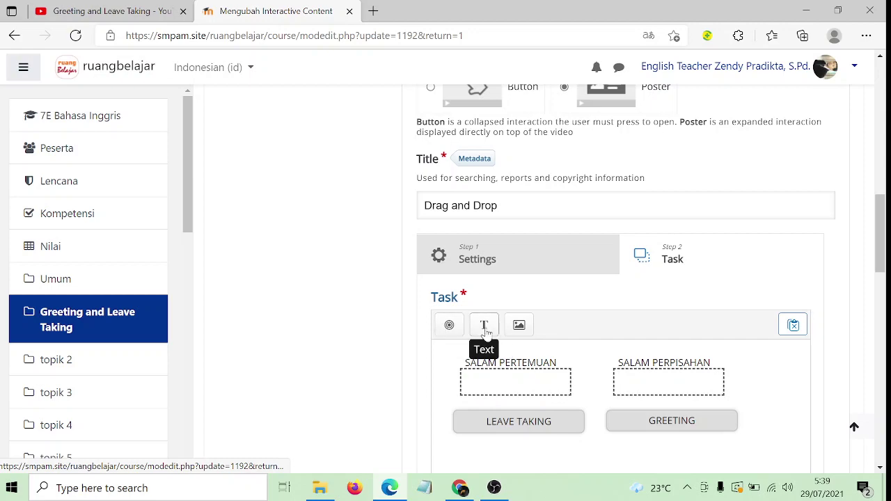
scroll(487, 334, down, 6)
scroll(523, 363, down, 3)
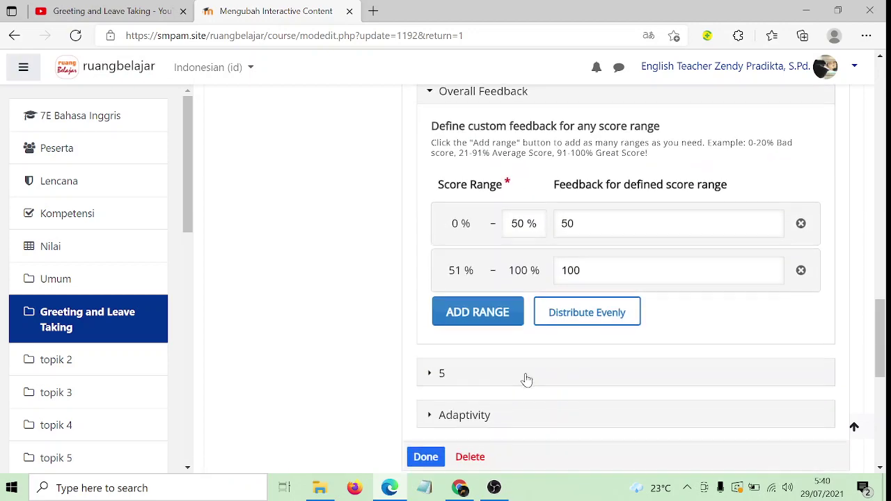
click(424, 455)
Jump to the Question 4 bookmark in the interactive video.
scroll(540, 361, down, 2)
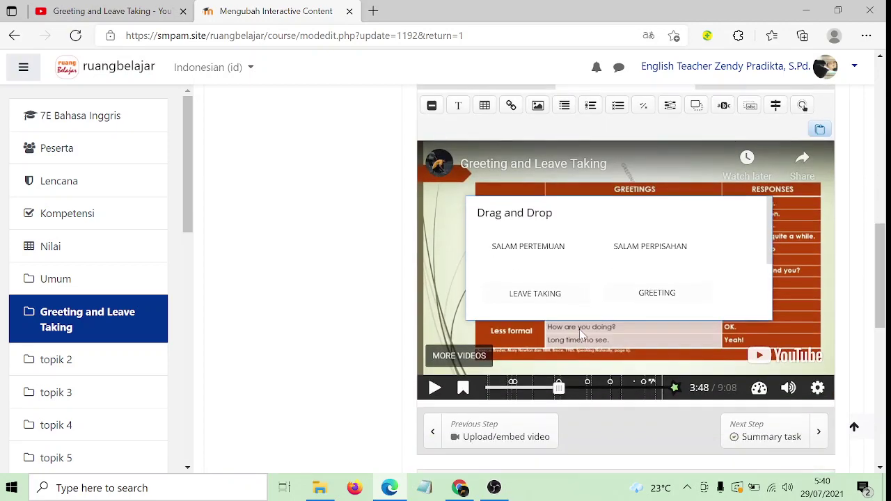
click(463, 387)
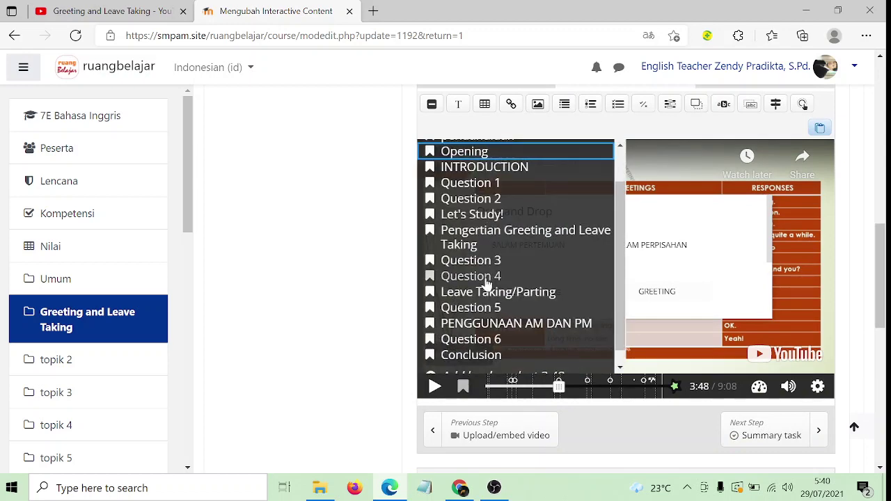
click(485, 276)
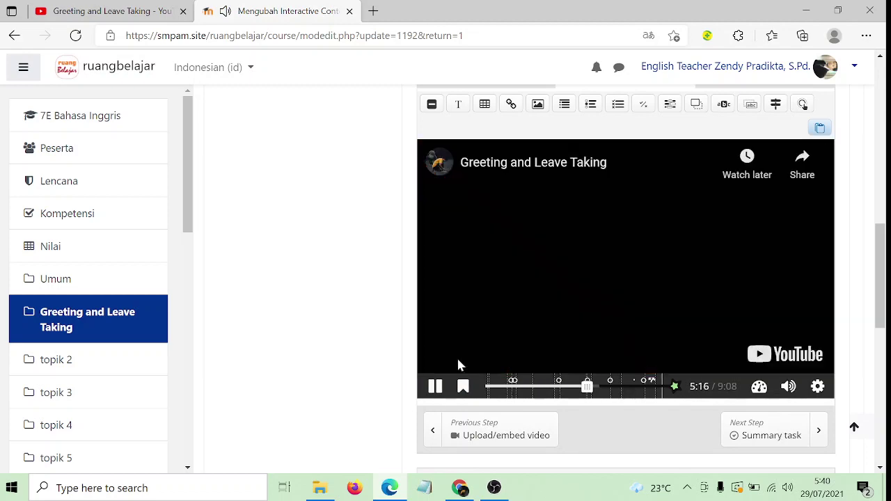
Open the Drag Text interaction and review its display time, display mode, task description and text instructions.
scroll(644, 239, up, 1)
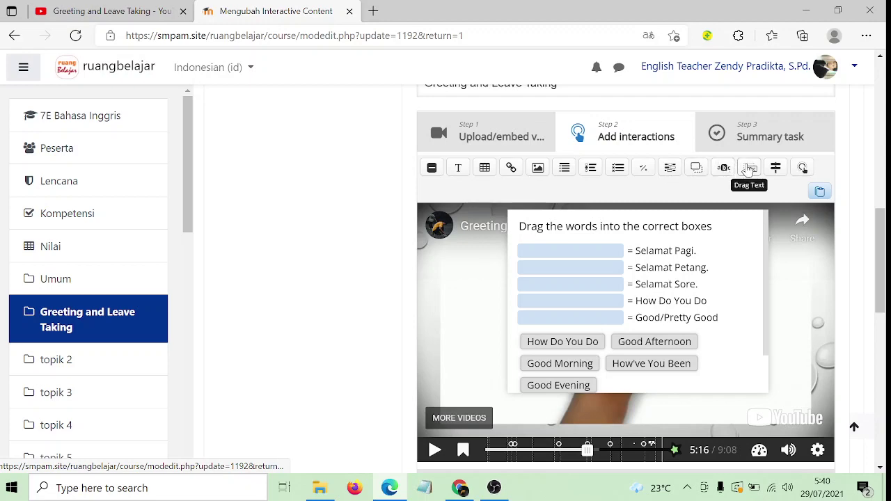
double_click(678, 240)
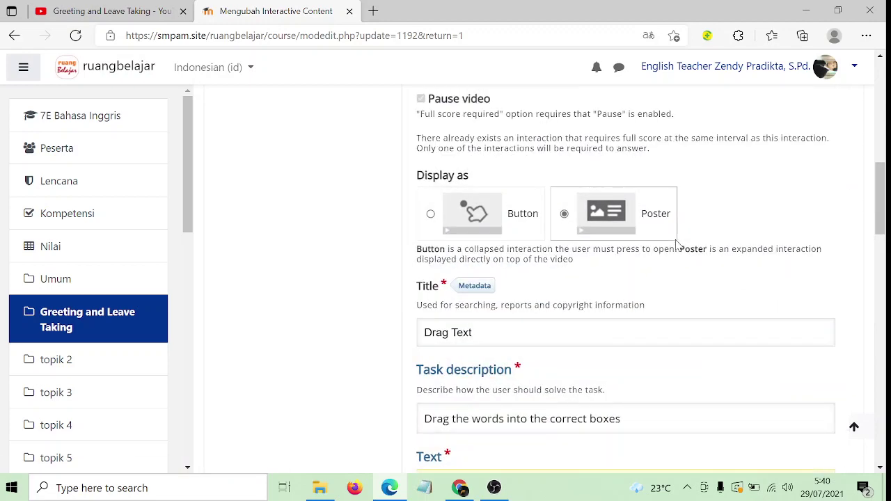
scroll(626, 268, up, 1)
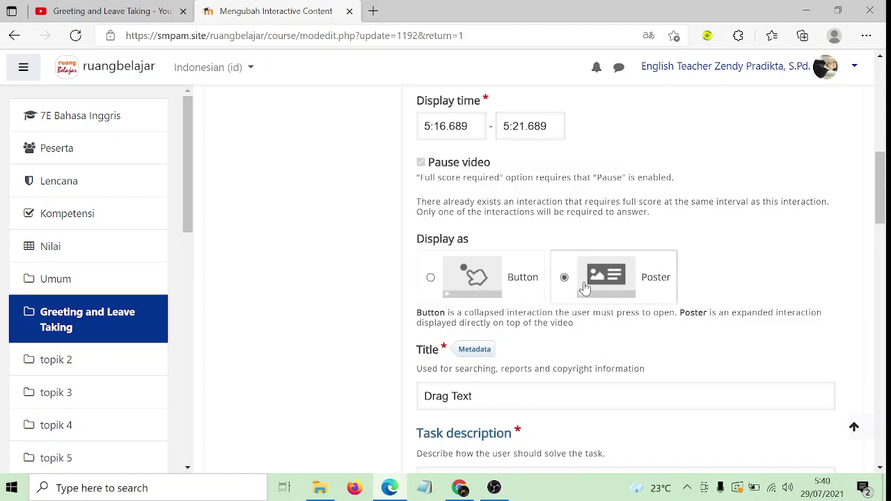
scroll(603, 288, up, 1)
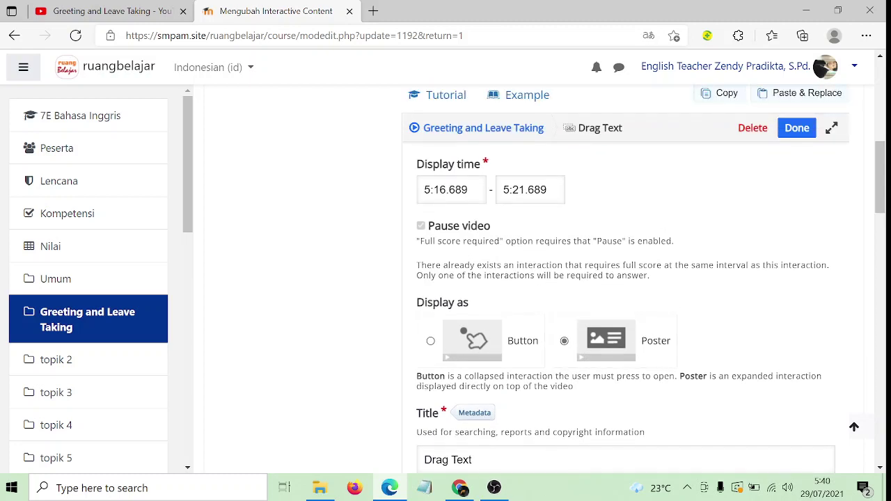
scroll(619, 291, down, 4)
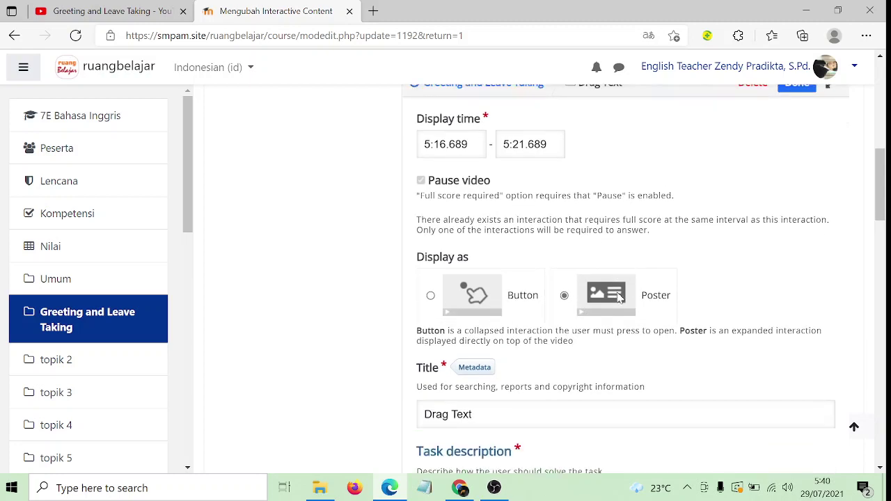
scroll(620, 296, down, 5)
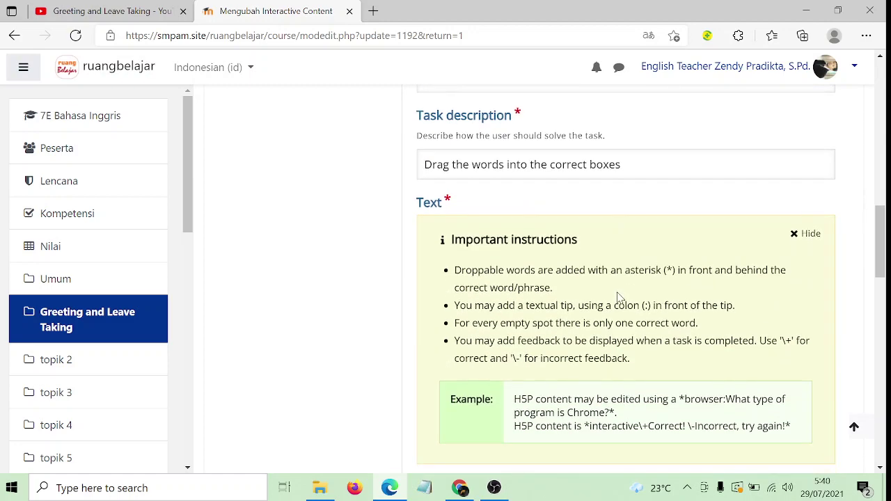
scroll(616, 298, up, 1)
scroll(614, 299, down, 1)
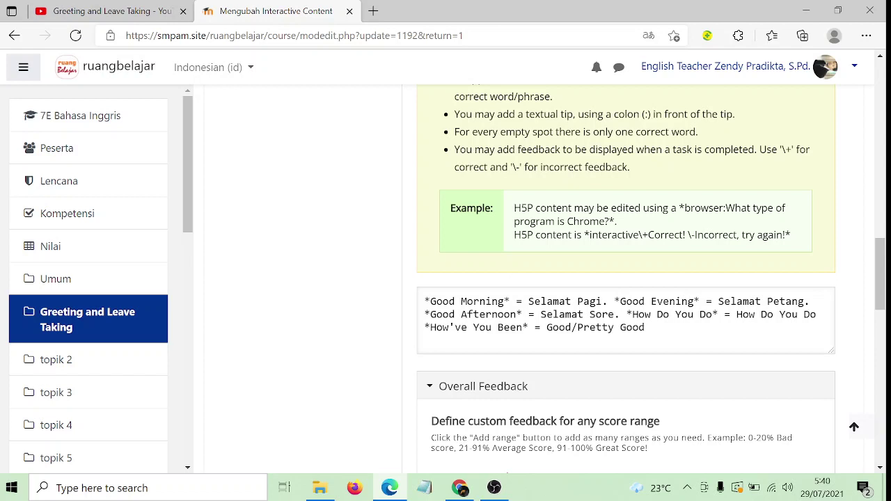
Highlight the asterisk-marked droppable phrases in the Drag Text one after another, from Good Morning to How've You Been.
drag(425, 302, 510, 301)
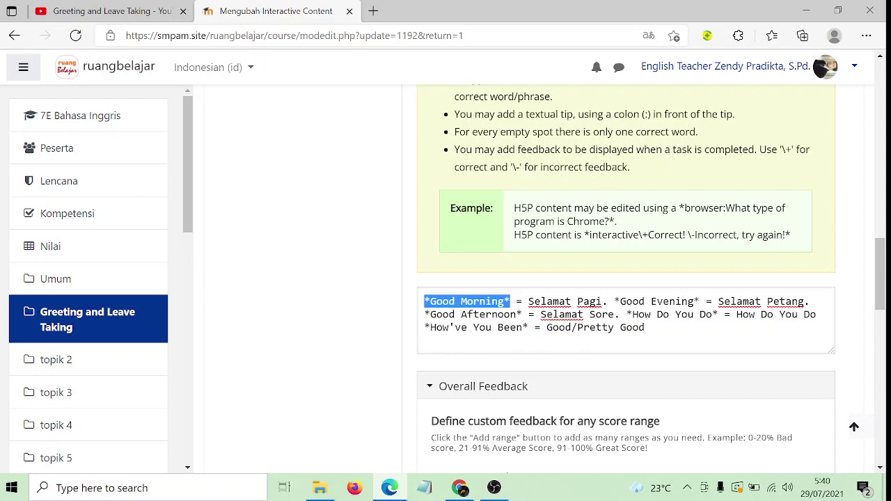
drag(613, 301, 699, 302)
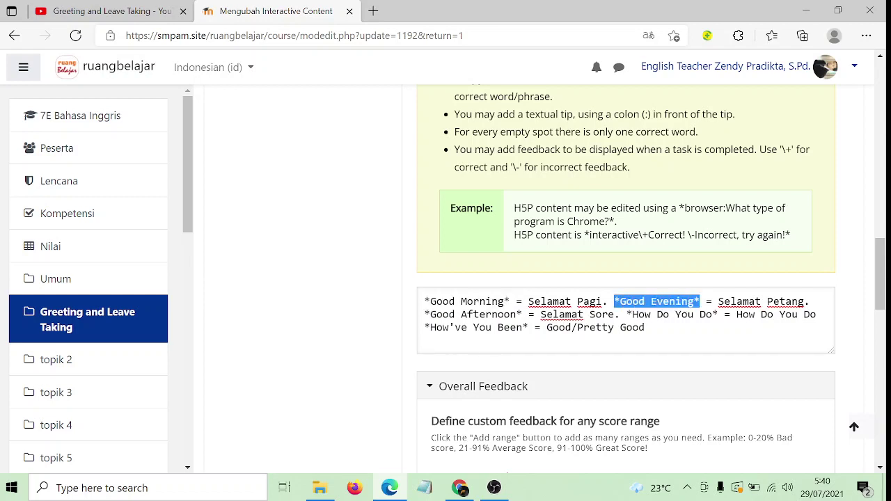
drag(425, 315, 522, 315)
drag(626, 314, 716, 315)
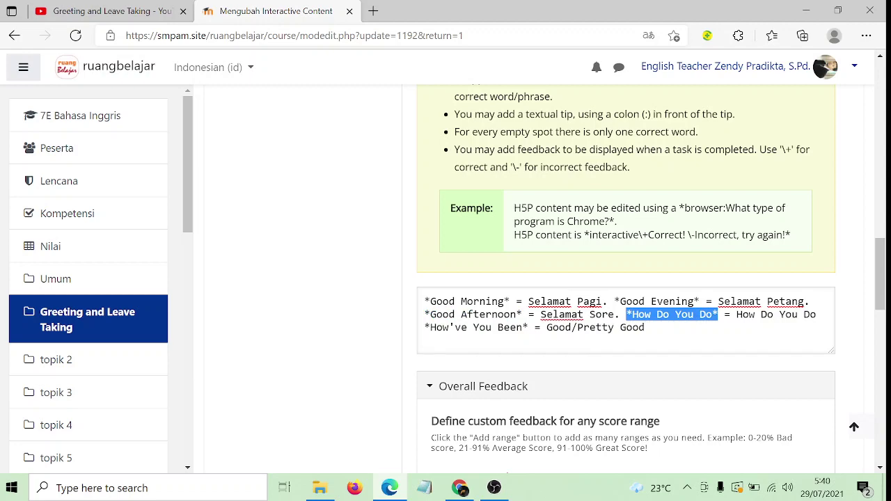
drag(430, 327, 534, 328)
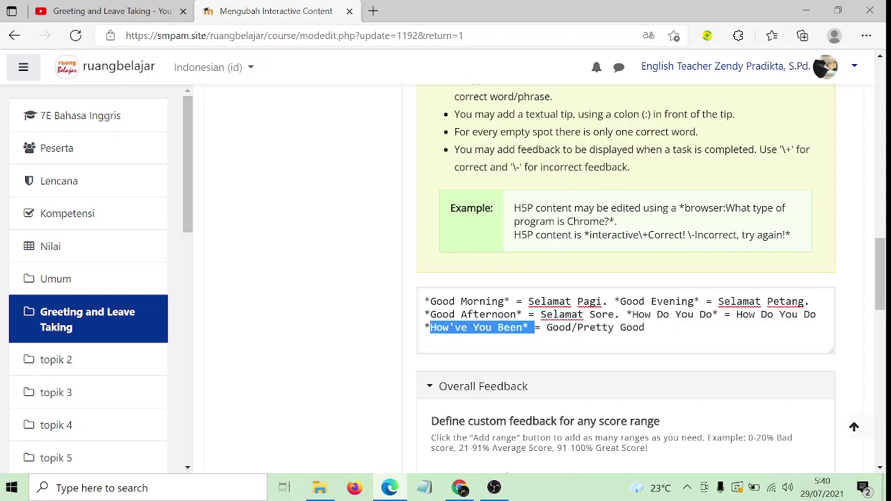
Compare the droppable phrases in the Drag Text with its Overall Feedback score ranges and their feedback texts.
scroll(570, 340, down, 5)
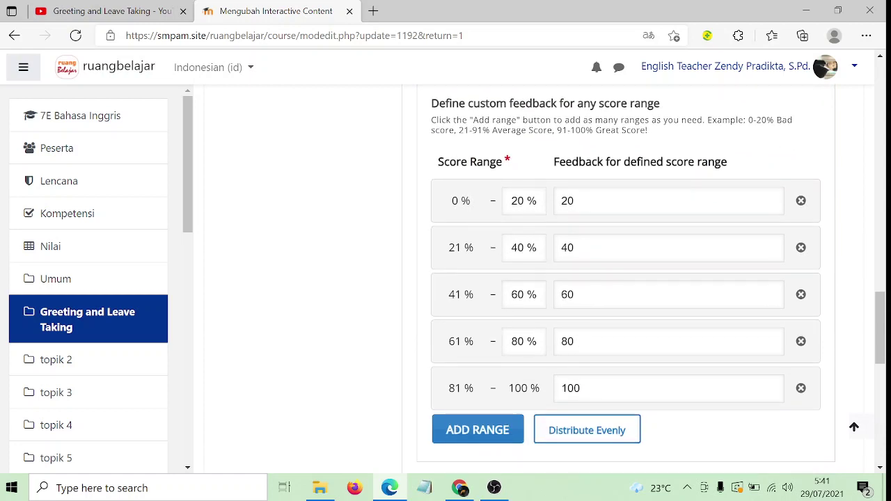
scroll(531, 243, up, 3)
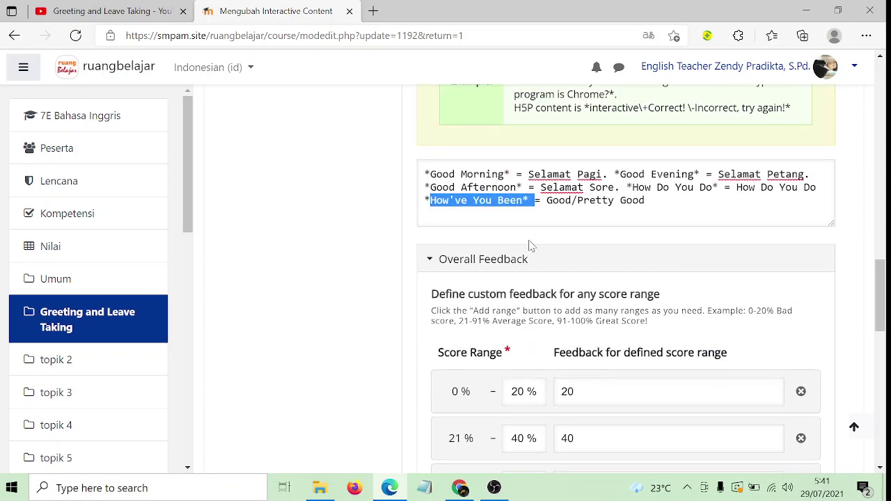
click(467, 174)
drag(662, 174, 690, 174)
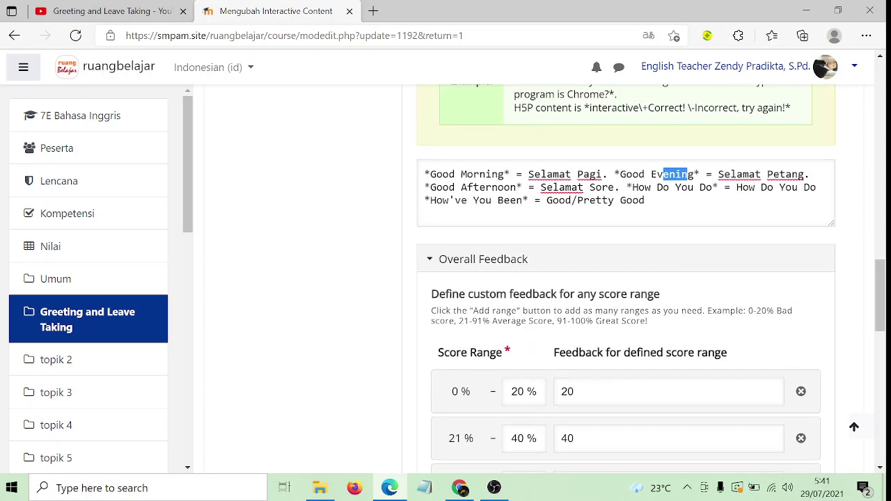
click(443, 186)
scroll(585, 279, down, 3)
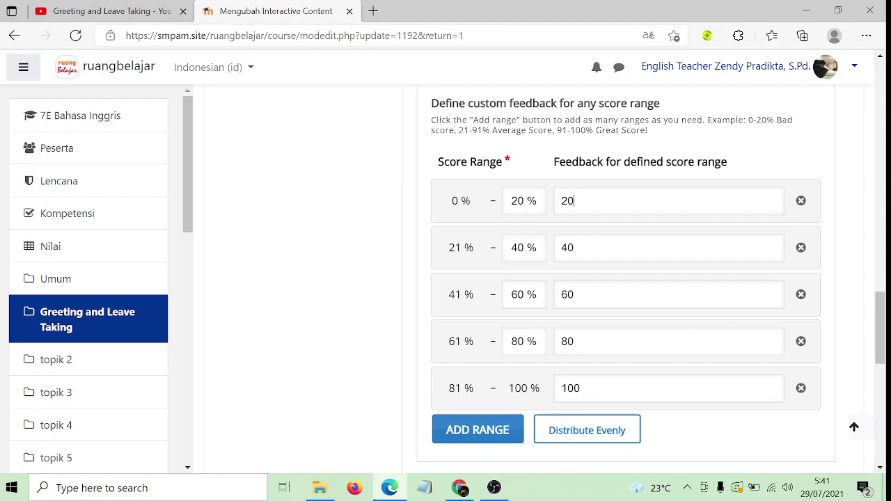
drag(518, 248, 524, 248)
click(574, 248)
scroll(625, 314, down, 2)
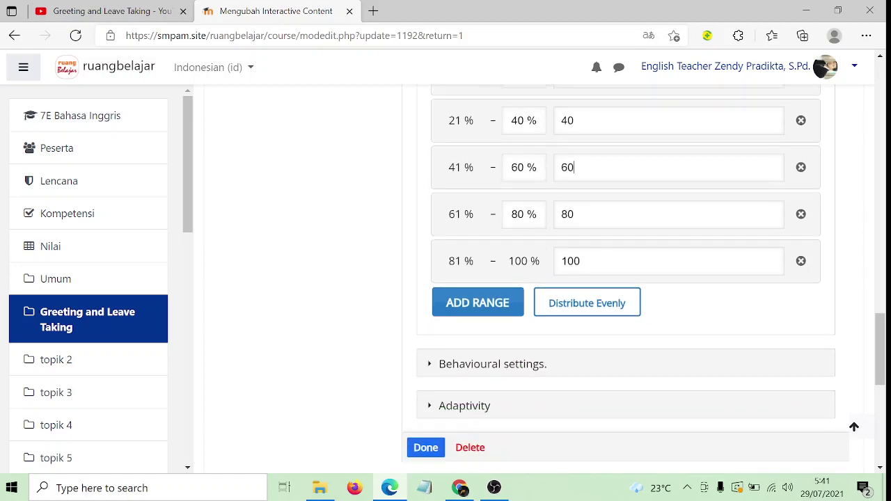
Finish editing the Drag Text interaction and resize its box on the video to fit all five draggable phrases.
click(430, 448)
click(613, 333)
scroll(613, 334, down, 1)
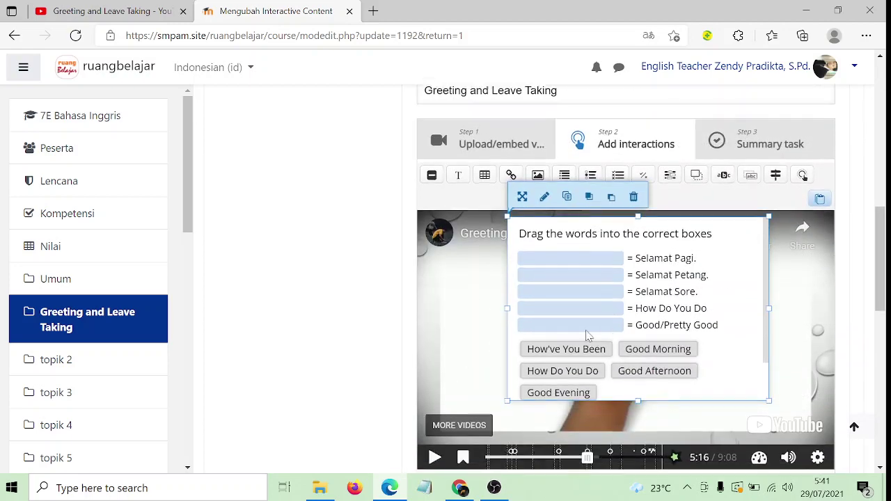
drag(506, 302, 465, 302)
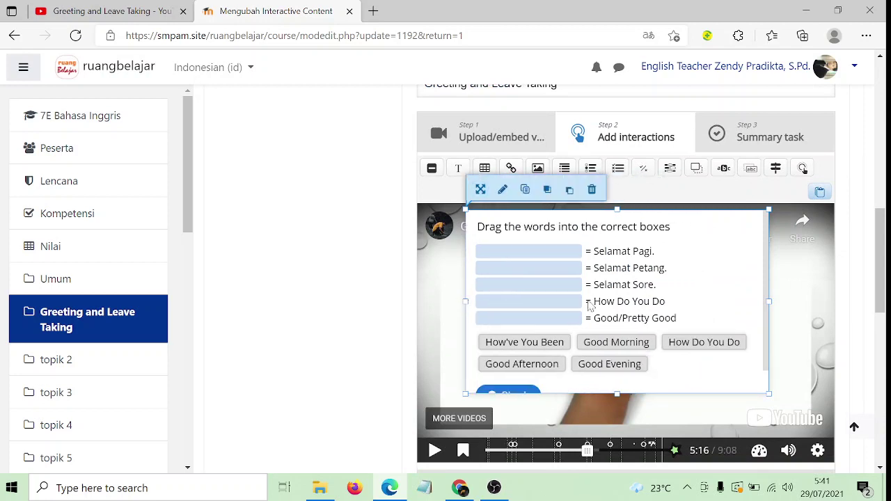
drag(770, 302, 709, 302)
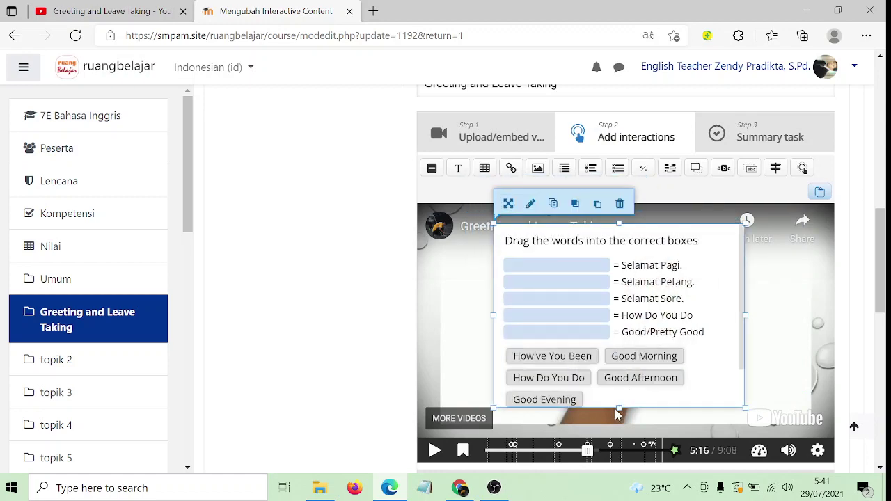
drag(616, 415, 618, 425)
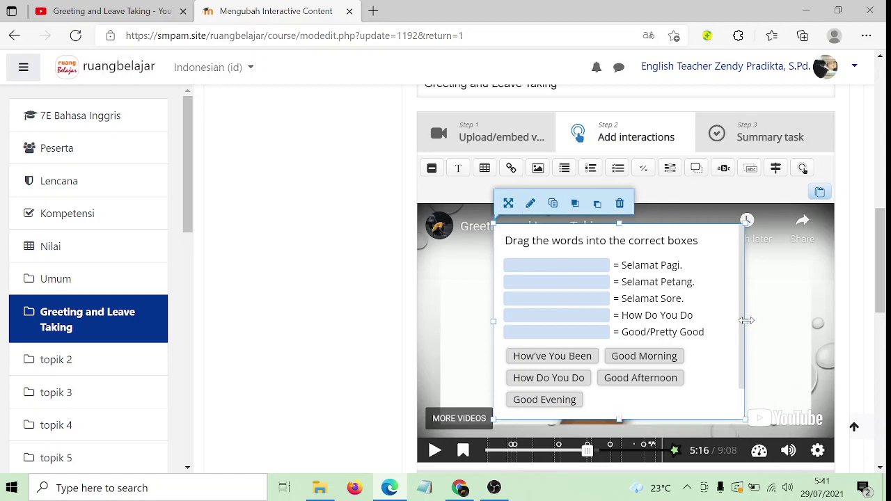
drag(745, 320, 754, 323)
Jump to the Question 5 bookmark in the interactive video.
scroll(647, 380, down, 1)
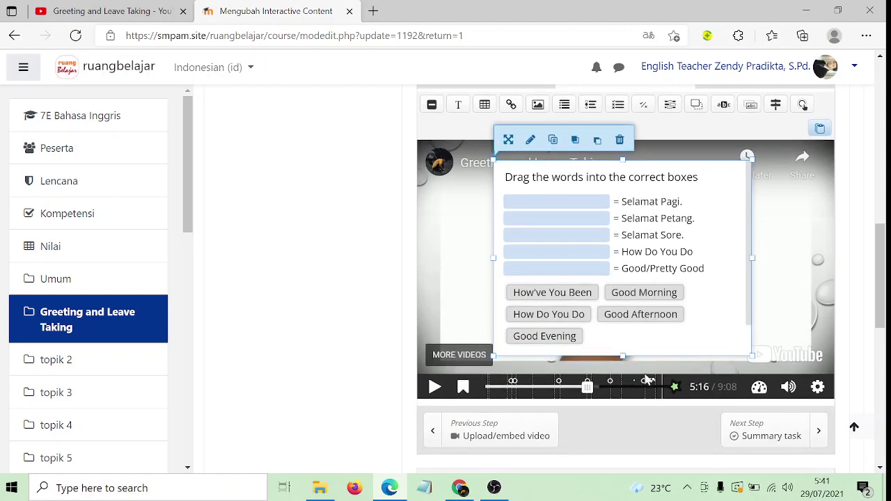
click(463, 387)
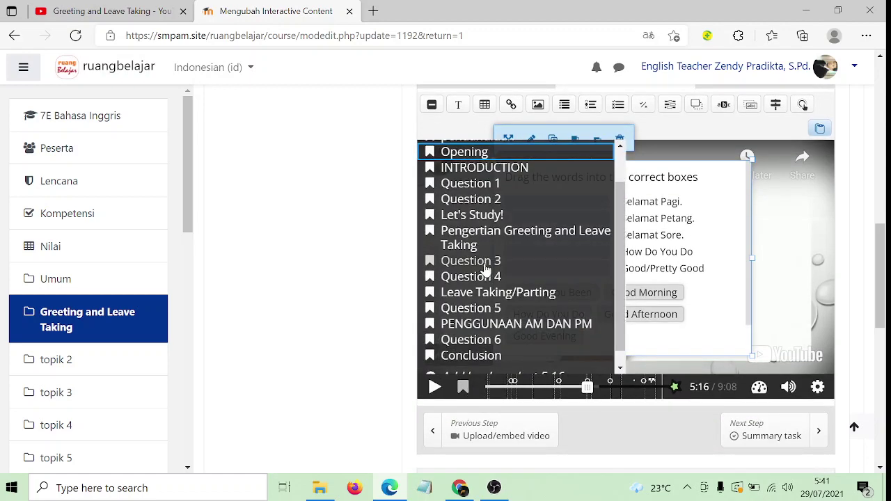
click(474, 308)
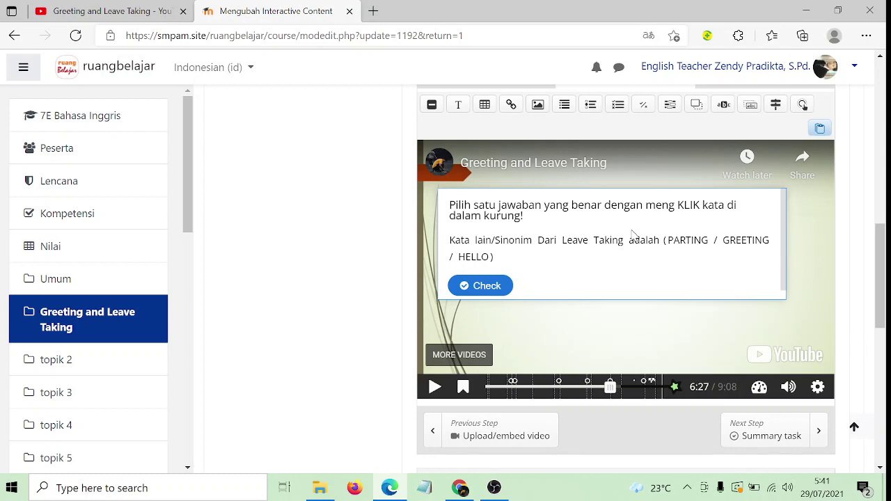
Open the Mark the Words interaction and review its display mode, task description, text instructions and Overall Feedback.
scroll(632, 235, up, 1)
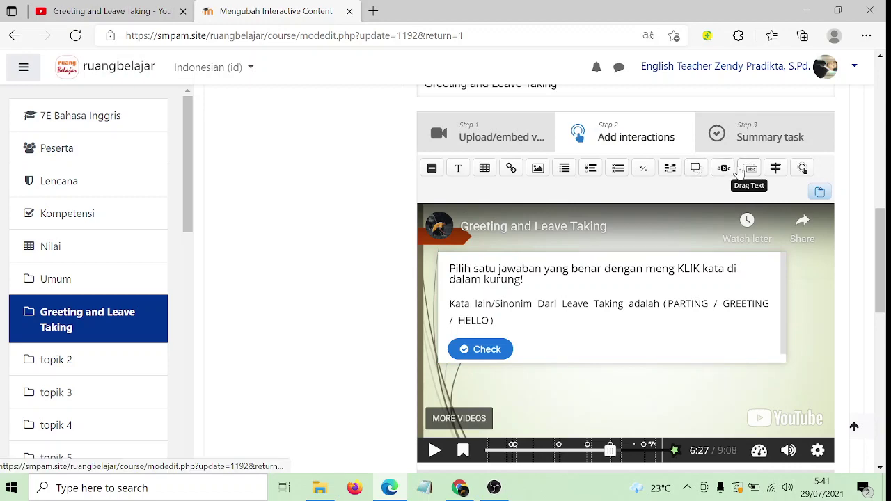
double_click(602, 298)
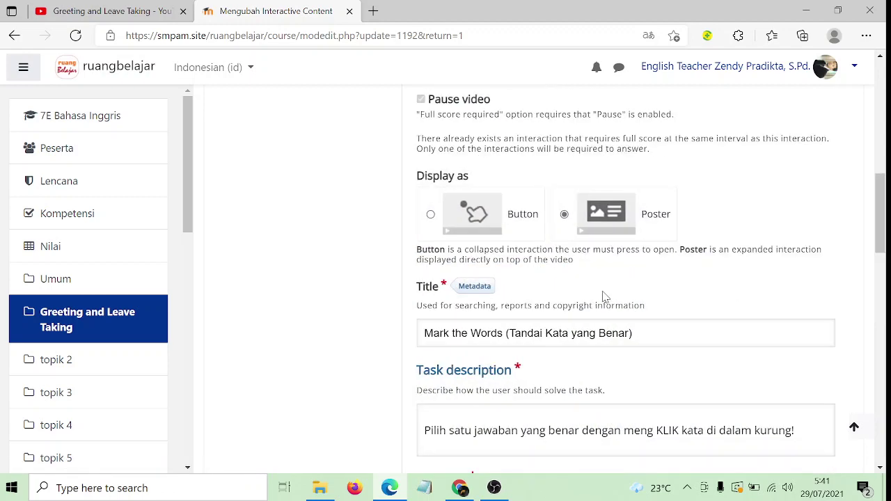
scroll(625, 278, down, 1)
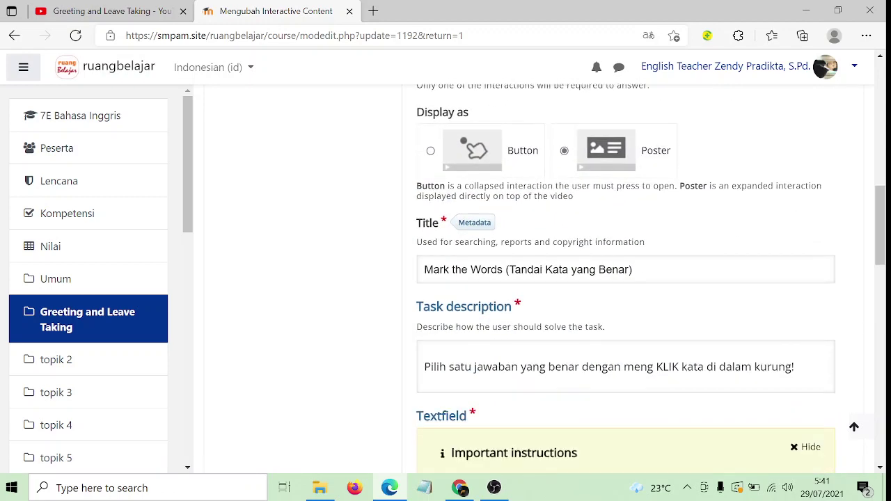
scroll(625, 278, down, 5)
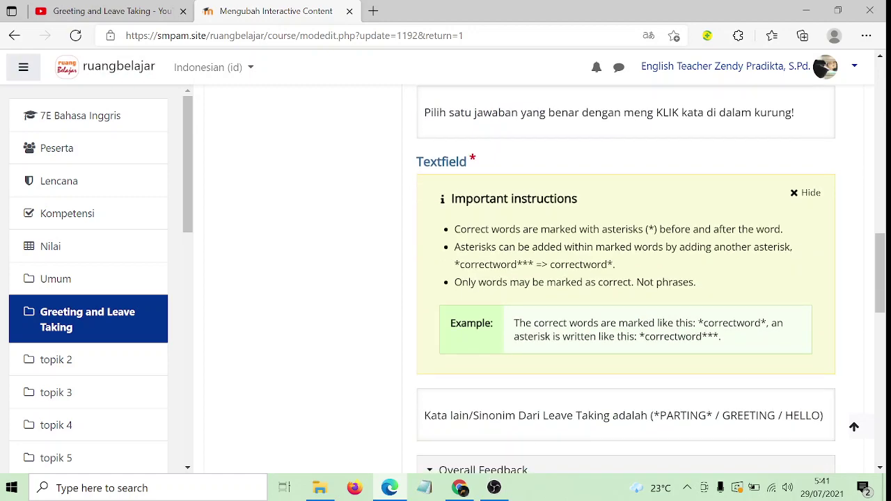
scroll(527, 327, down, 1)
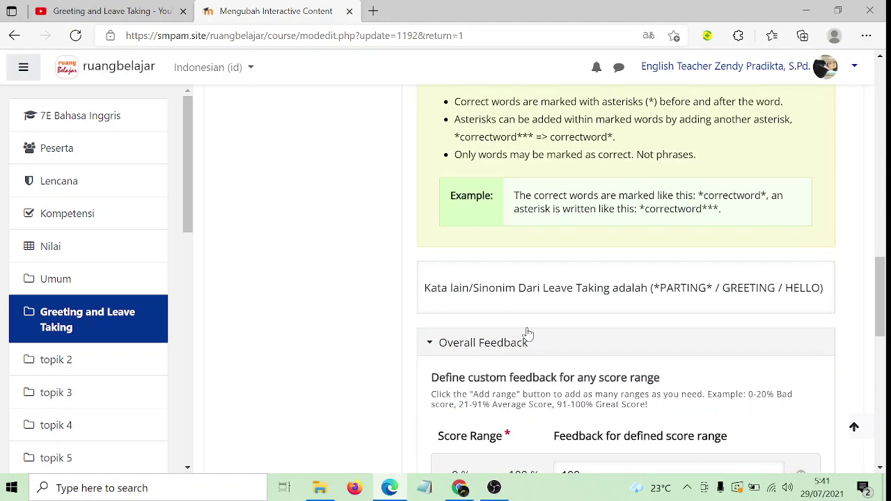
scroll(517, 318, down, 1)
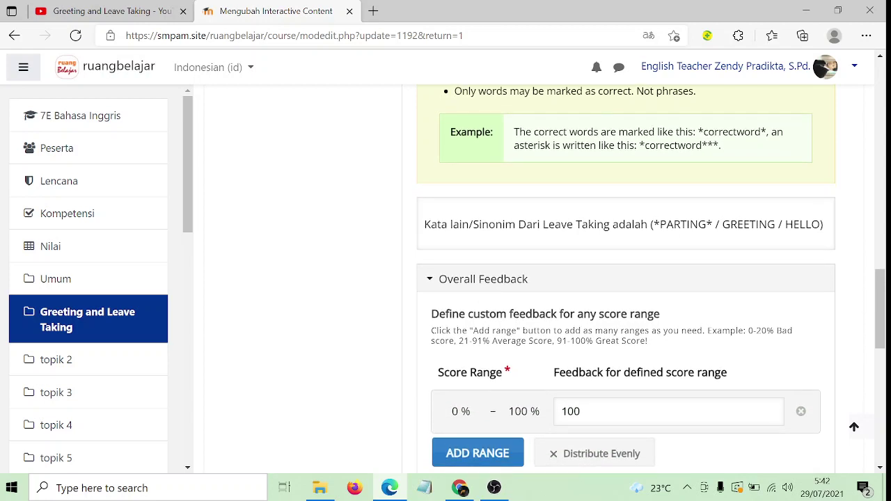
Change "Sinonim" to lowercase "sinonim" in the Mark the Words text.
click(478, 229)
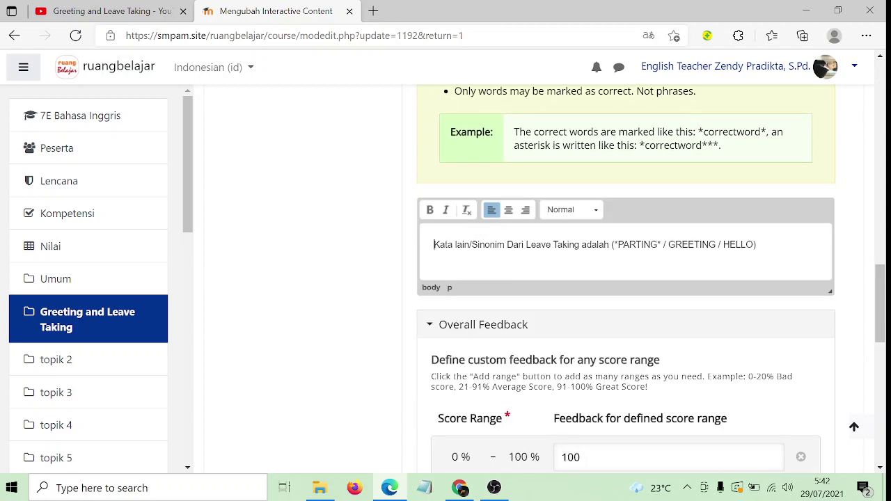
key(shift+Left)
text(s)
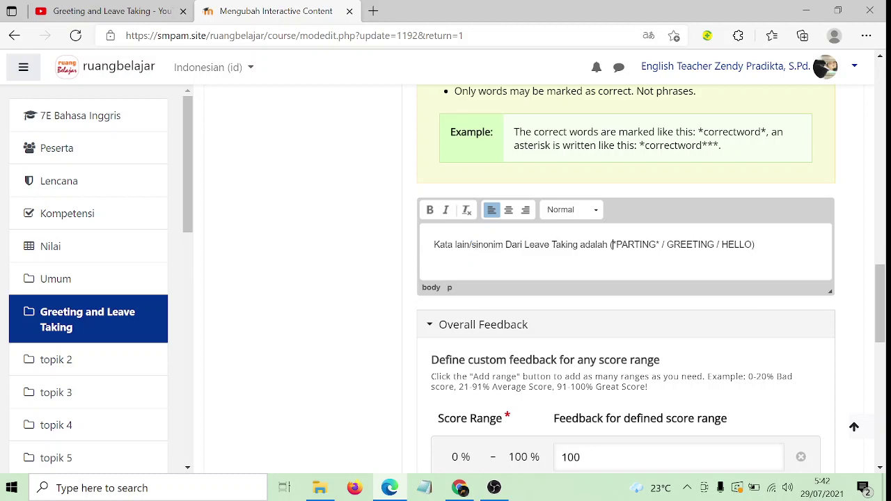
Highlight the asterisk-marked correct answer *PARTING* in the Mark the Words text.
key(shift+Right)
key(shift+Right)
key(shift+Right)
key(shift+Right)
key(shift+Right)
key(shift+Right)
key(shift+Right)
key(shift+Right)
key(shift+Right)
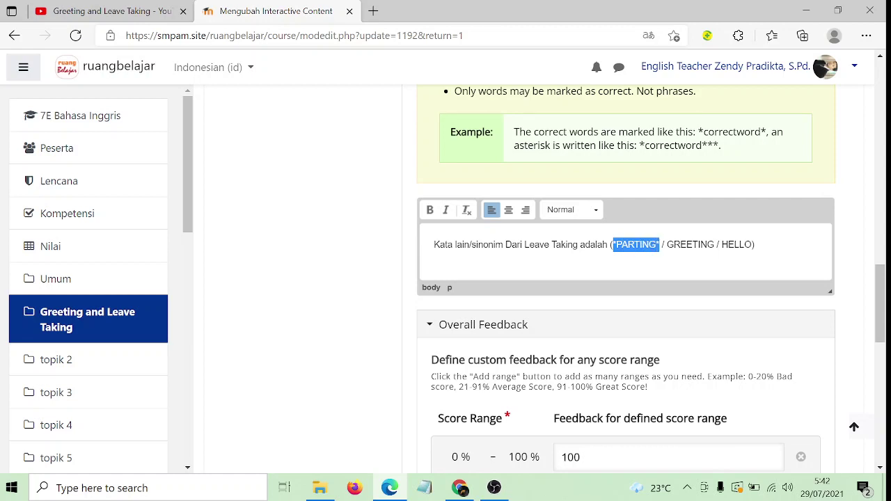
Check the Overall Feedback score range of the Mark the Words and finish editing the interaction.
scroll(627, 278, down, 2)
click(571, 332)
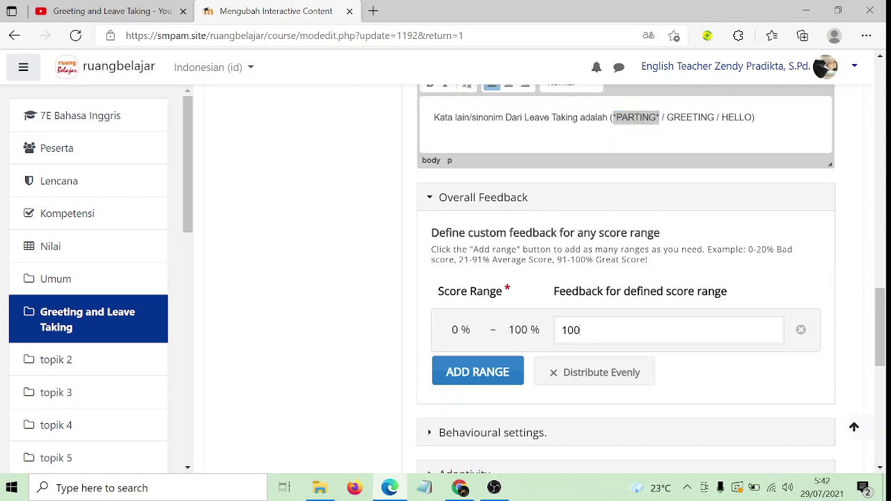
scroll(588, 258, down, 1)
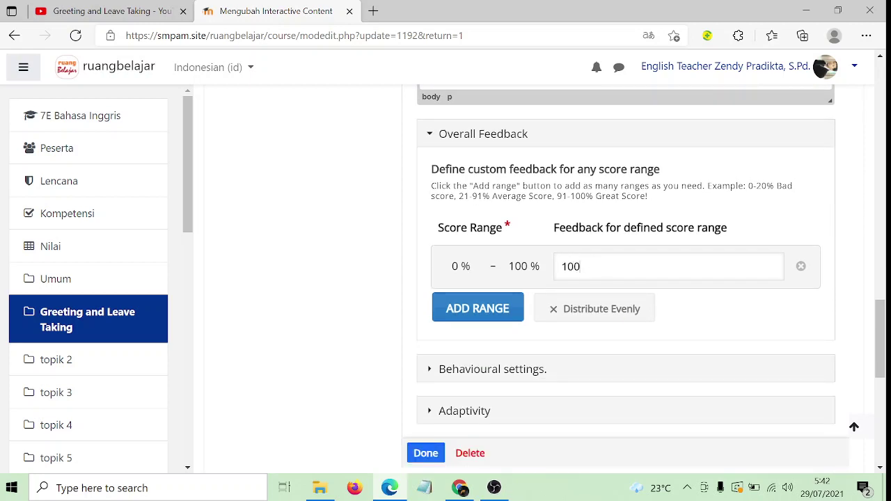
scroll(579, 265, down, 1)
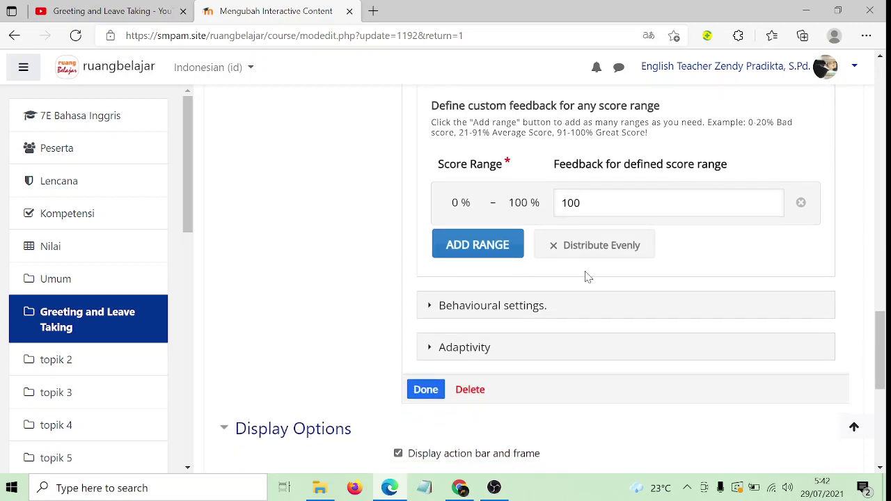
click(426, 391)
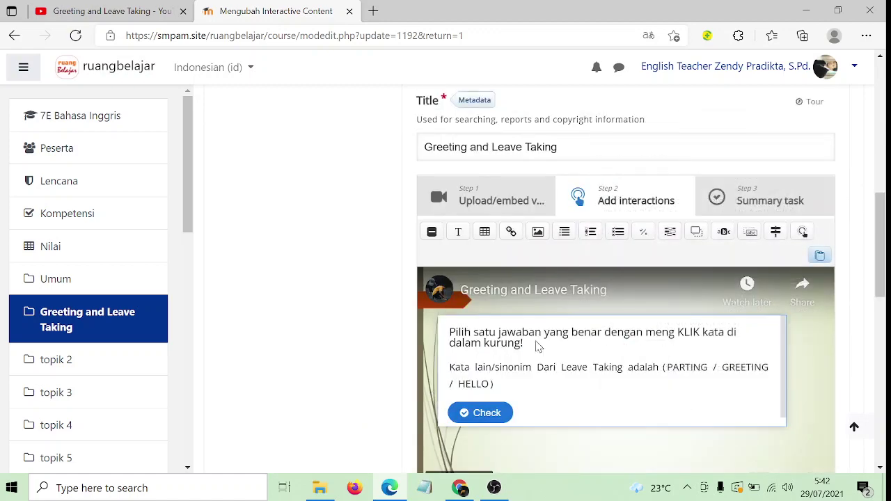
Jump to the Question 6 bookmark in the interactive video.
scroll(630, 295, down, 3)
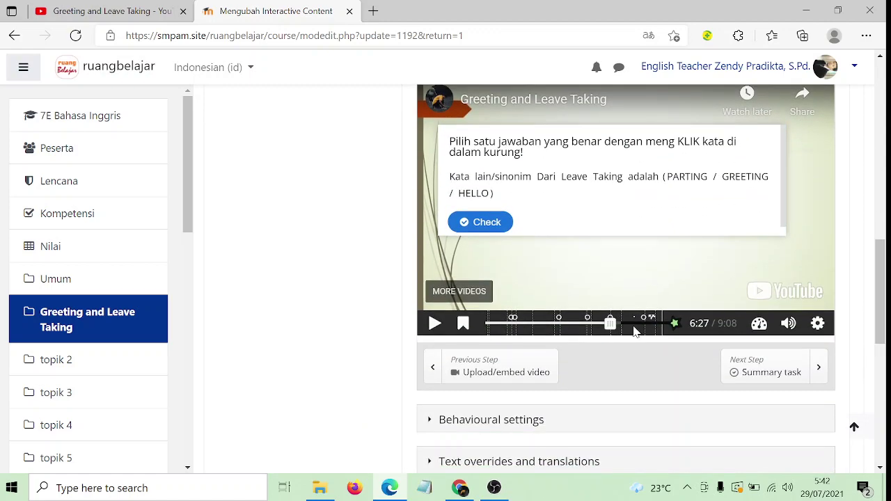
click(463, 323)
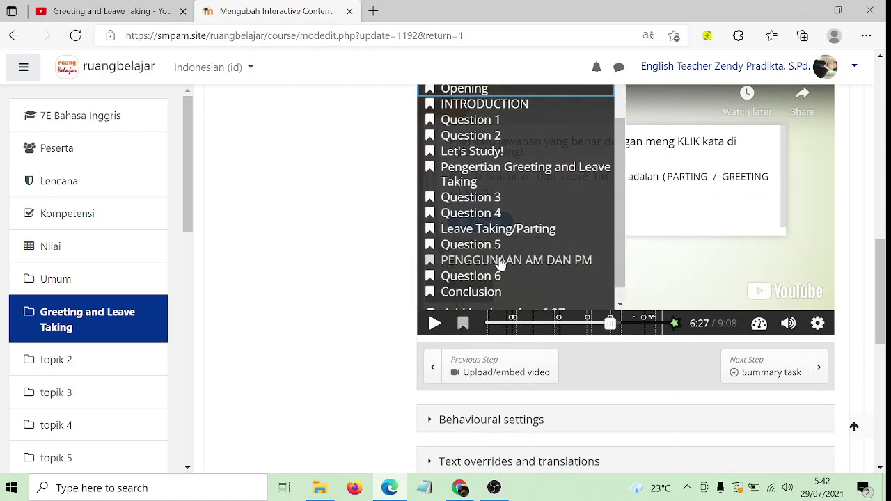
scroll(500, 263, up, 1)
scroll(500, 263, down, 1)
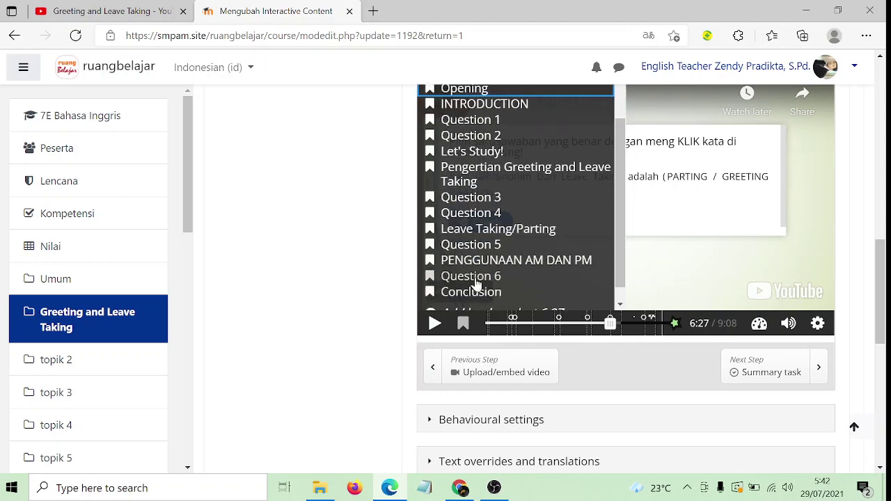
click(476, 277)
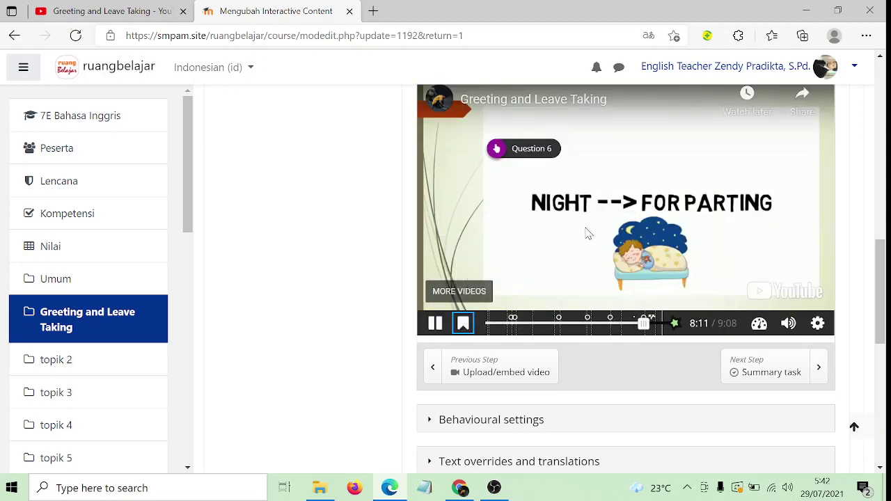
Open the Question 6 Multiple Choice interaction and review its pause option, display mode, label and title.
click(532, 154)
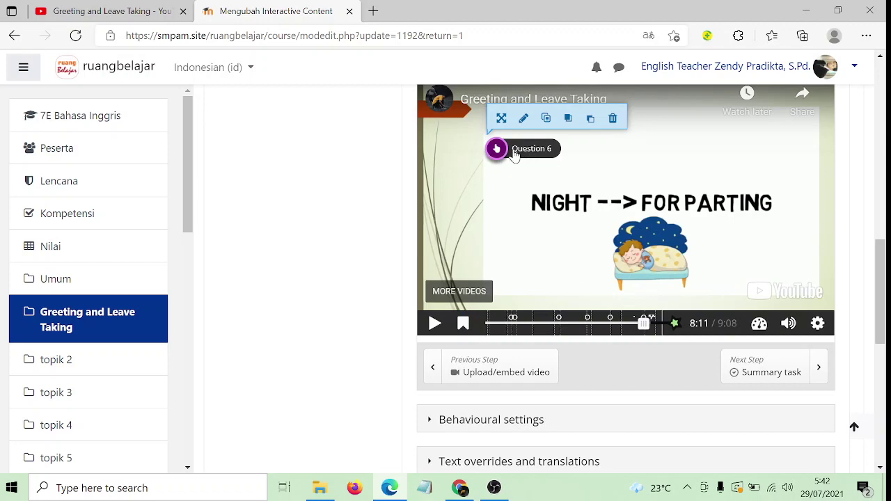
scroll(515, 160, up, 1)
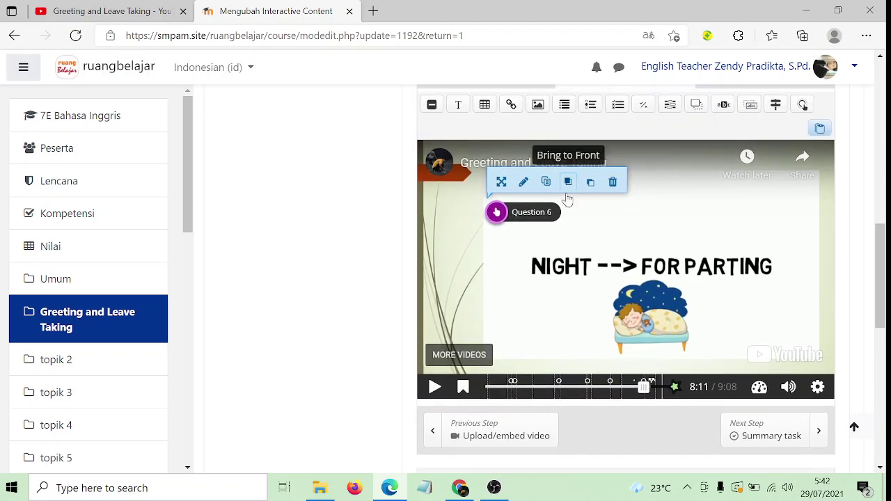
double_click(512, 218)
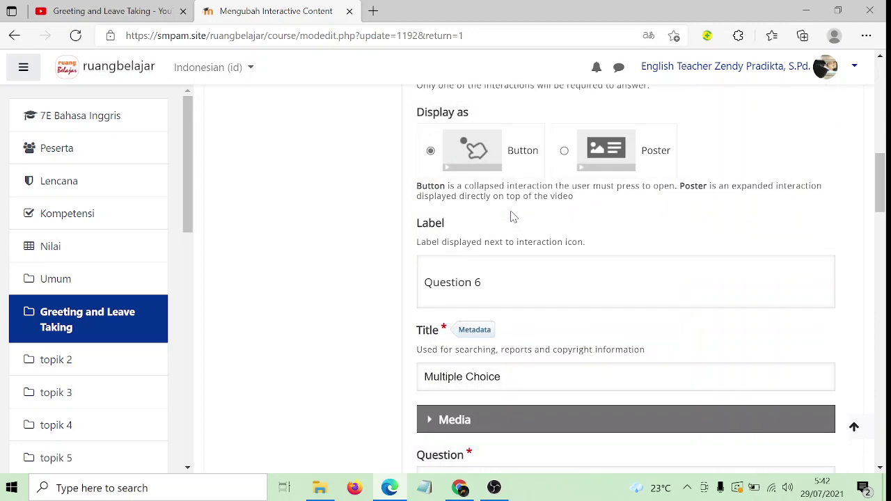
scroll(518, 219, up, 4)
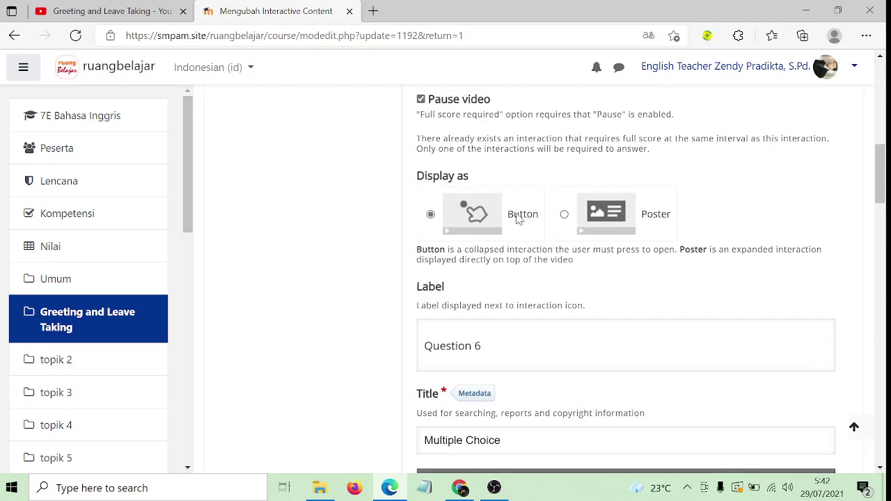
scroll(523, 220, down, 3)
Insert a line break in the Question 6 dialogue before the second speaker's reply "Ok.".
scroll(523, 219, down, 3)
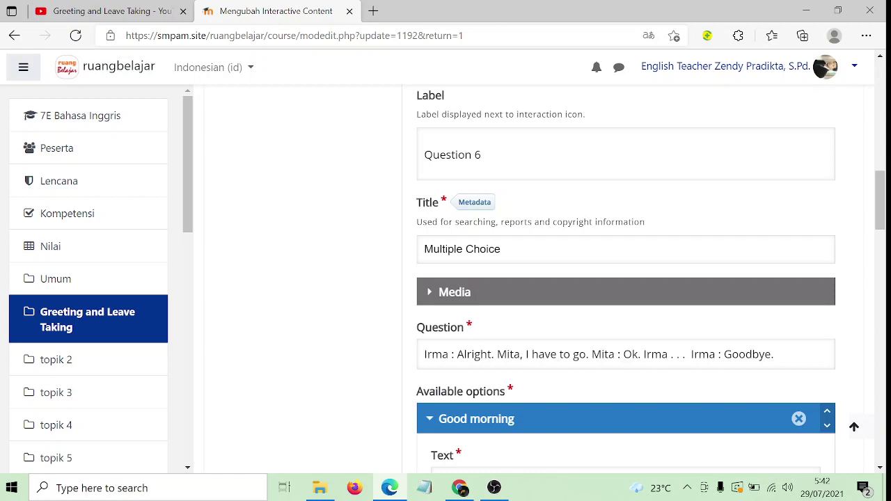
click(499, 355)
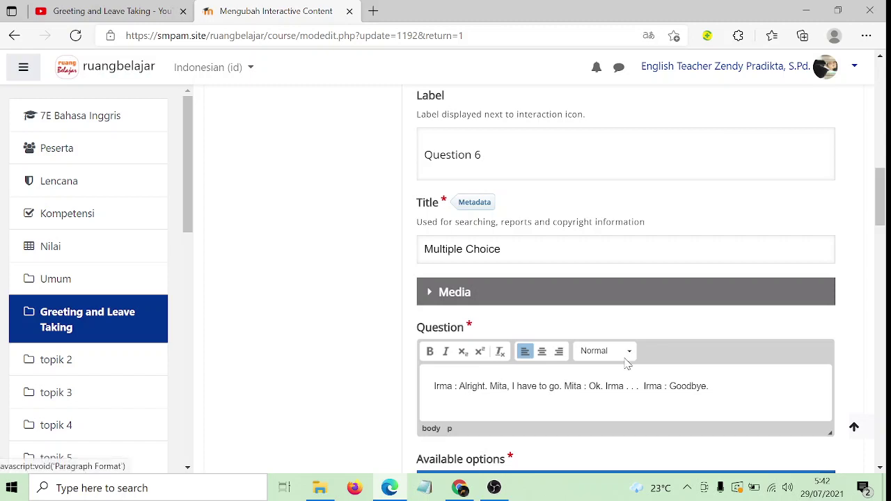
key(Return)
Review the Question 6 answer options and their Correct settings, opening the Good Bye option's text.
scroll(632, 358, down, 5)
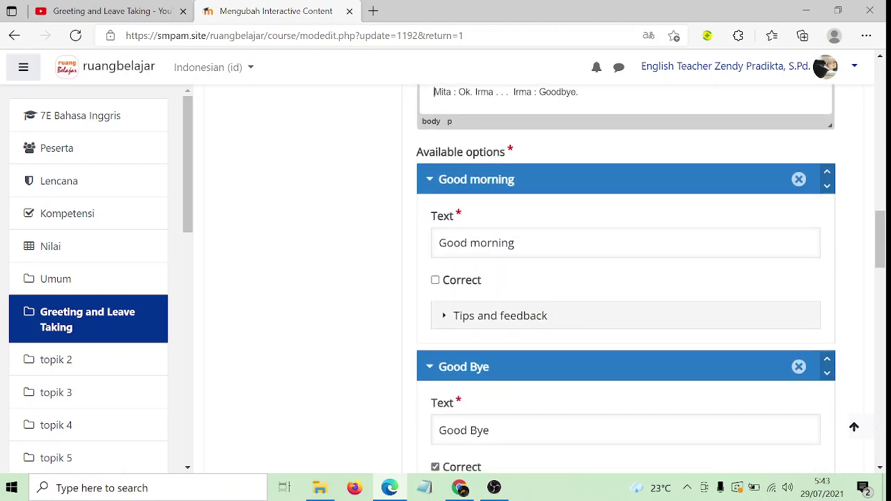
scroll(457, 203, down, 1)
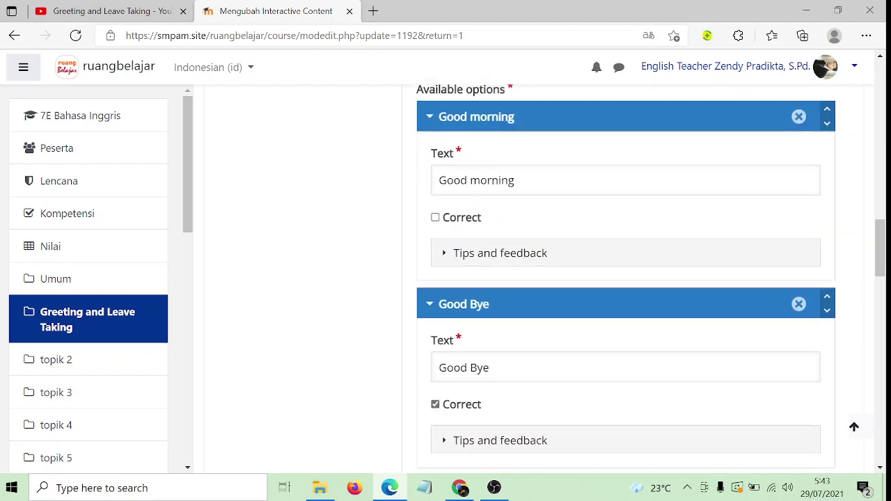
click(436, 218)
scroll(553, 224, up, 1)
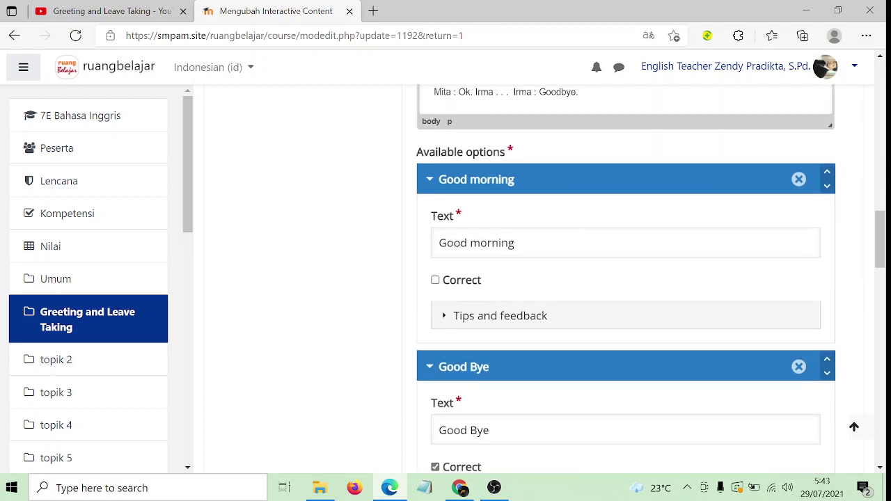
scroll(521, 309, down, 2)
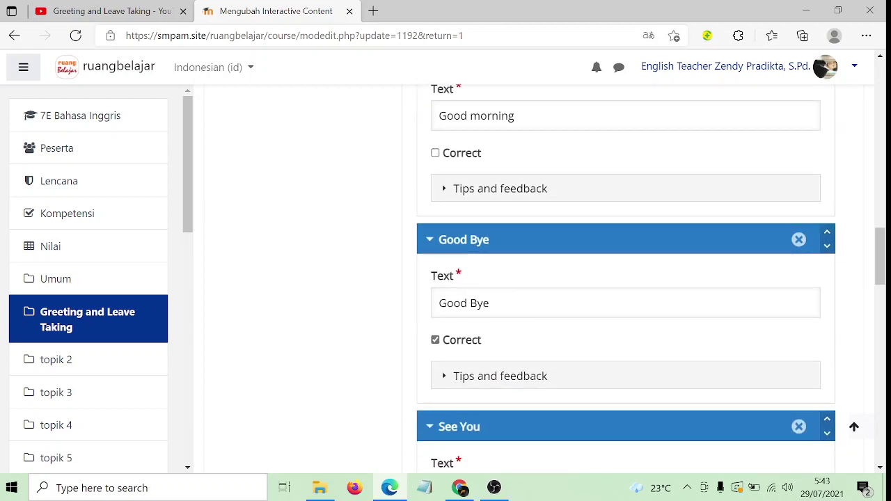
click(445, 302)
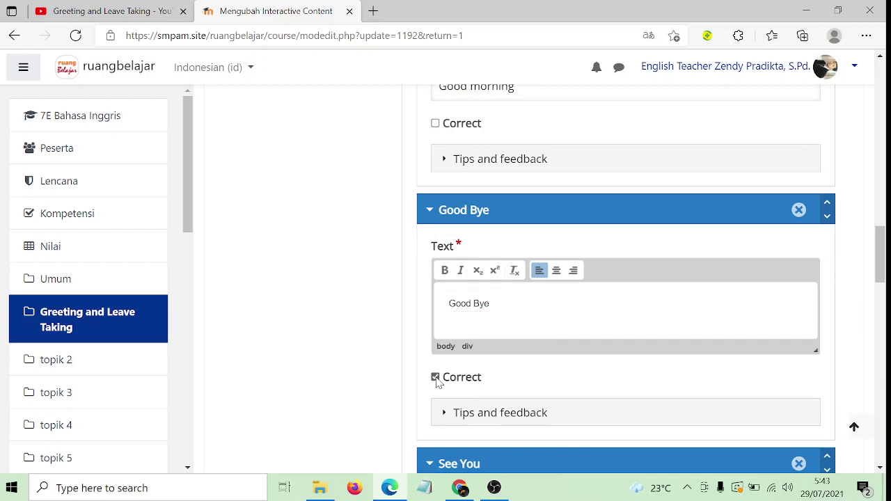
click(435, 377)
scroll(512, 379, down, 5)
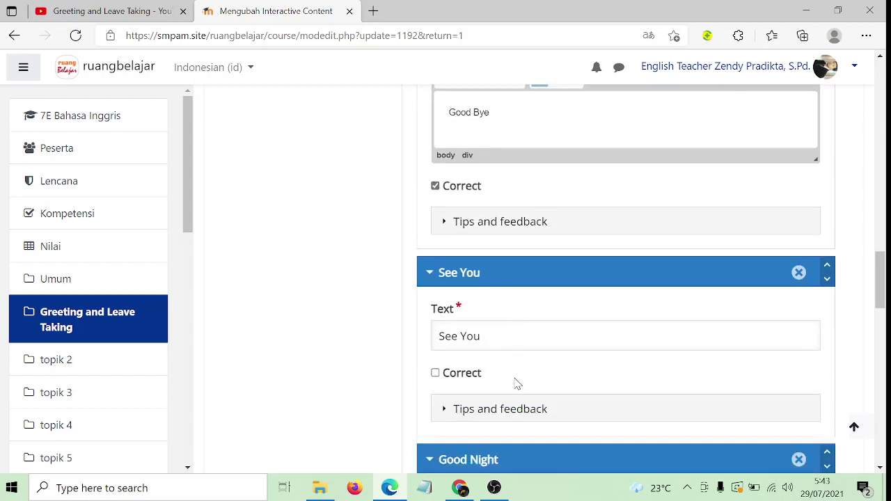
Check the Overall Feedback score ranges of the Question 6 Multiple Choice and finish editing the interaction.
scroll(512, 380, down, 6)
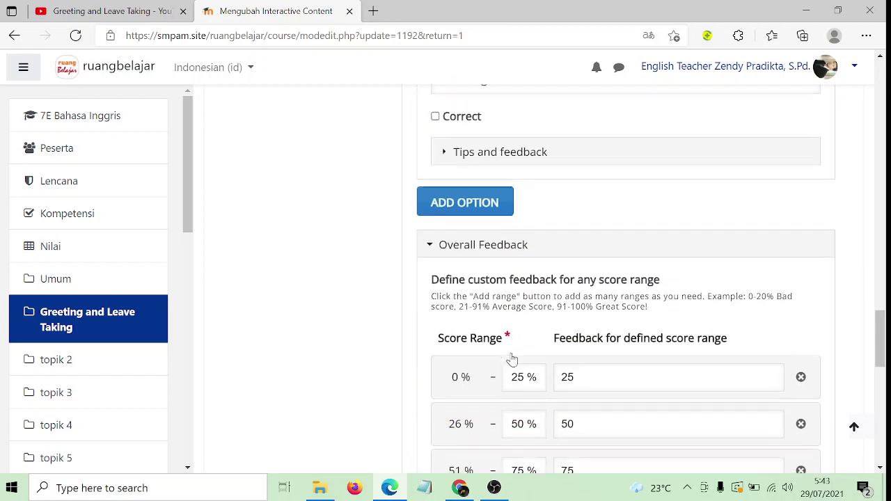
scroll(469, 167, down, 1)
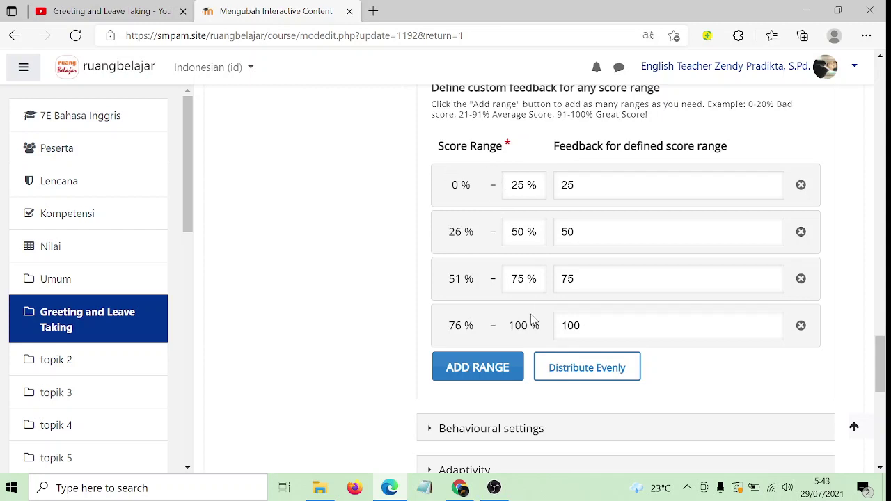
scroll(533, 318, down, 2)
click(424, 384)
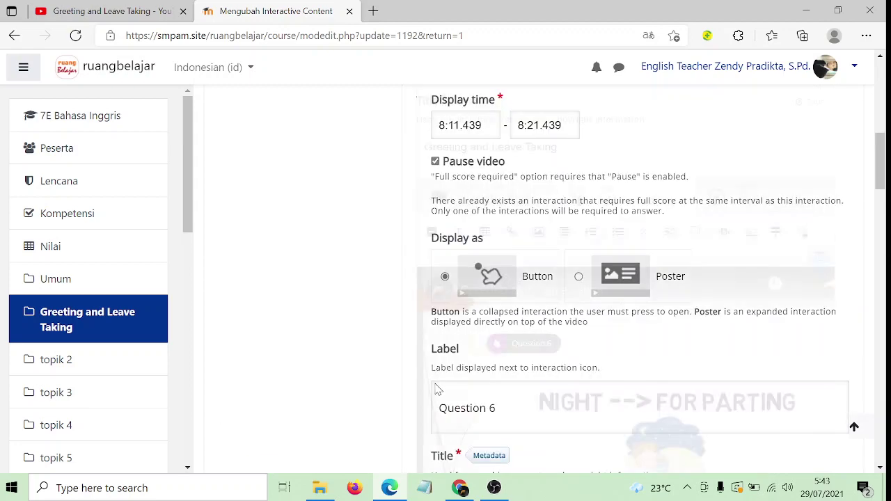
Jump to the Conclusion bookmark in the interactive video.
scroll(624, 255, down, 4)
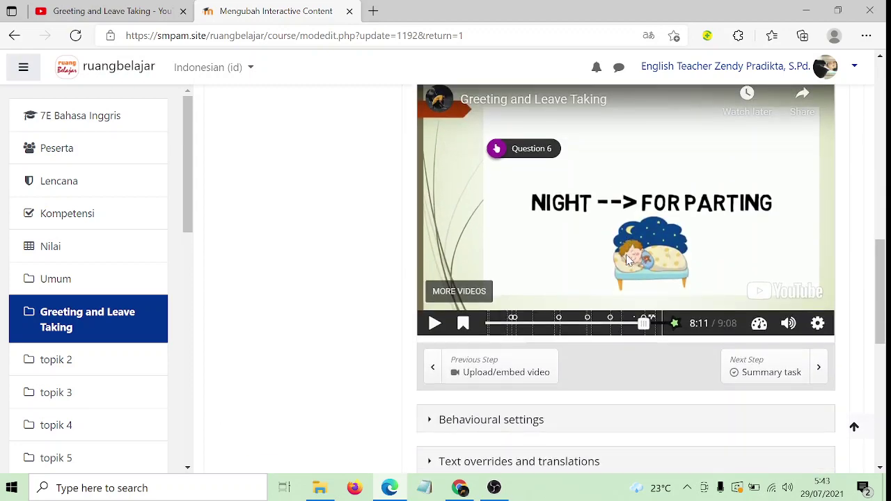
click(462, 323)
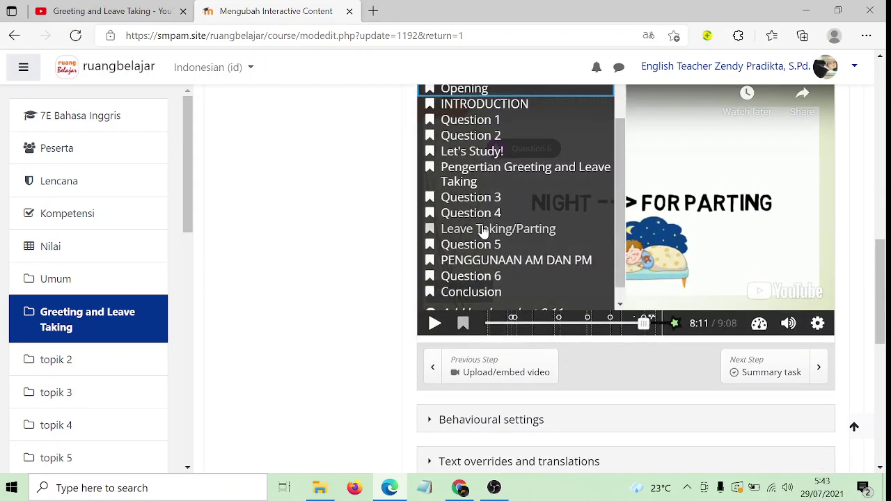
scroll(490, 282, down, 1)
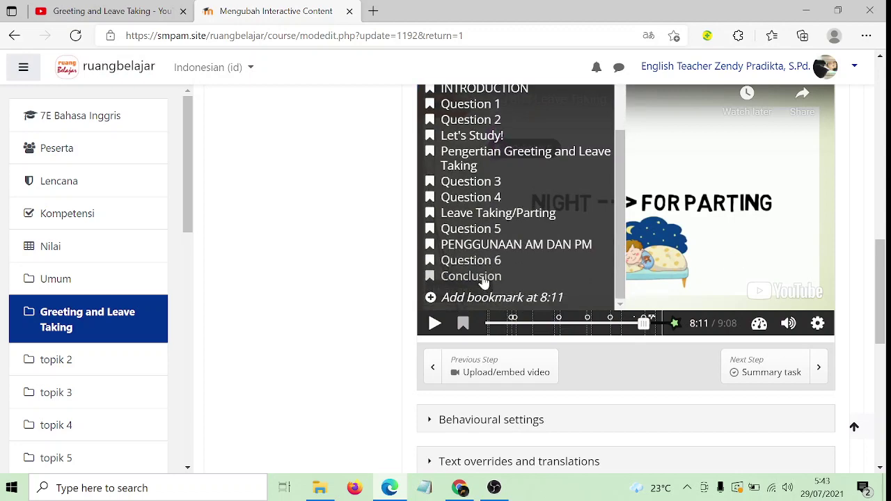
click(484, 279)
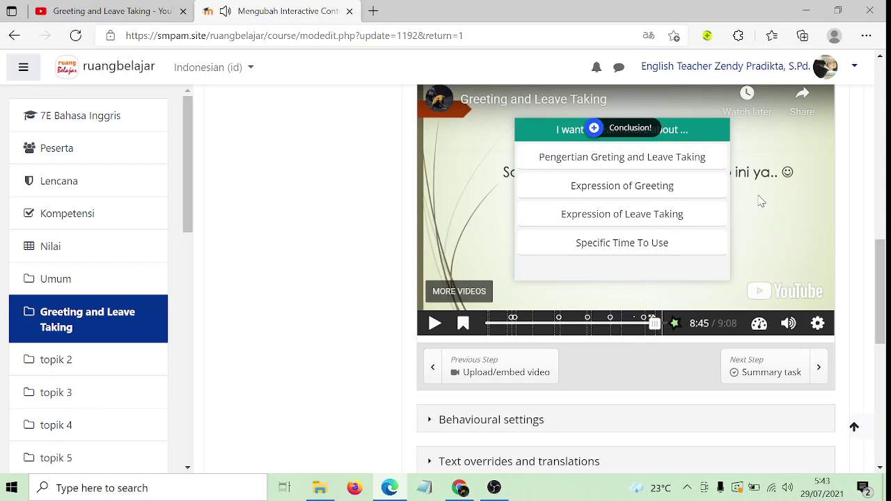
Open the Crossroads interaction at the conclusion and review its display time, pause option and question text.
scroll(745, 207, up, 1)
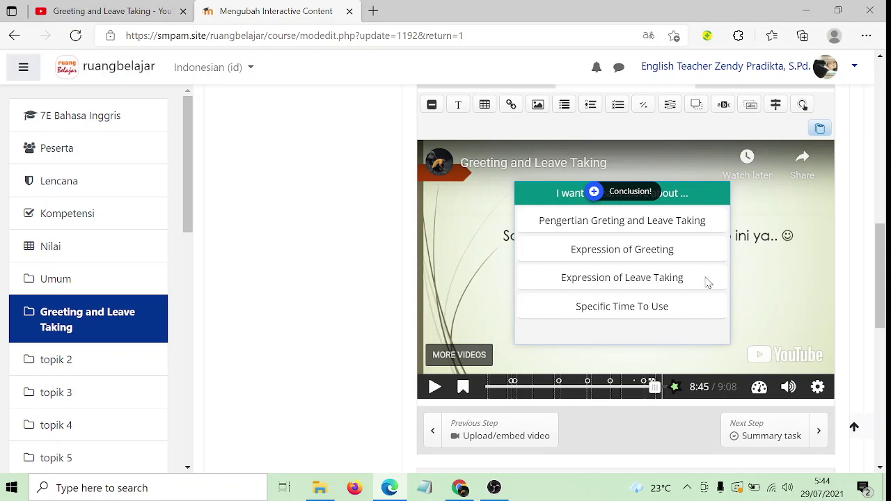
double_click(672, 207)
scroll(671, 208, down, 1)
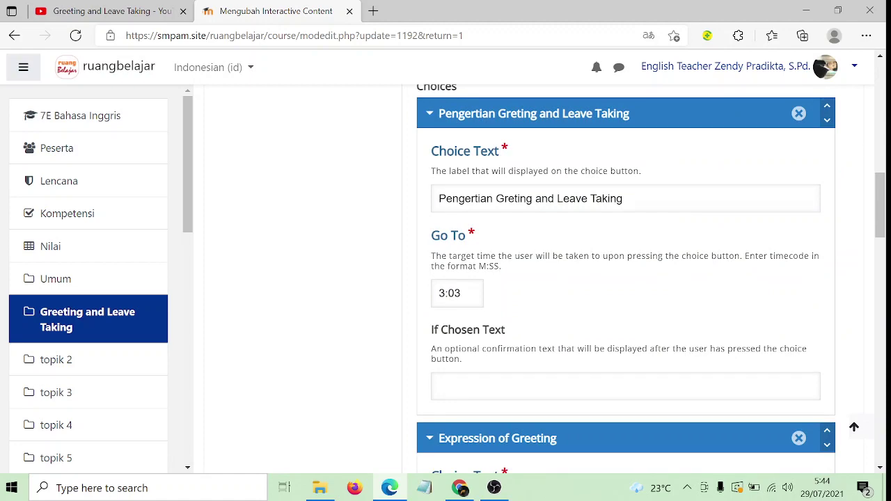
scroll(672, 208, down, 1)
scroll(672, 208, up, 5)
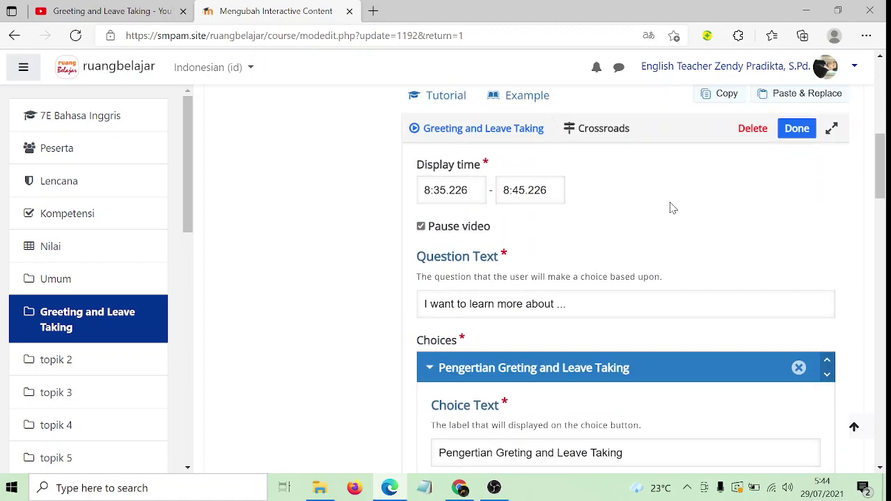
scroll(635, 205, up, 1)
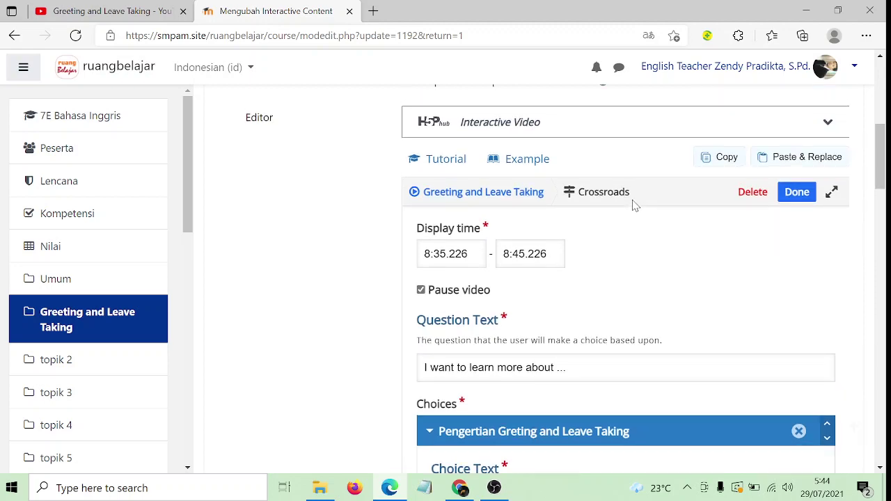
scroll(635, 205, down, 2)
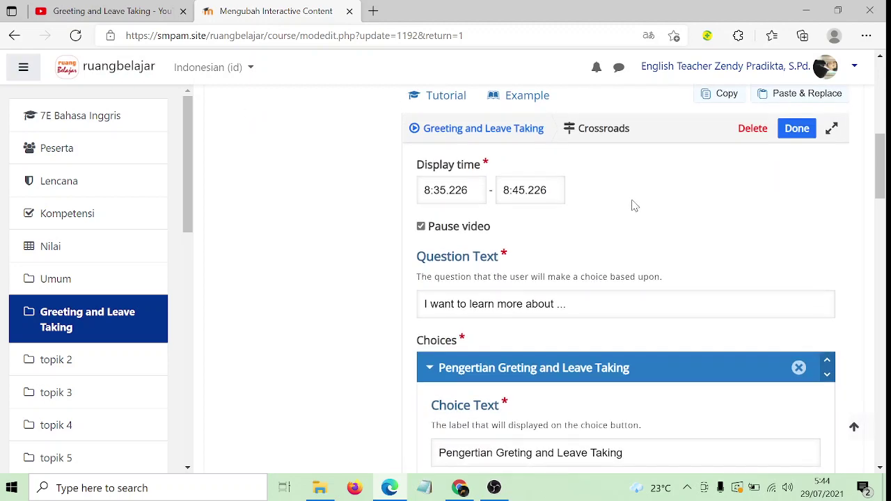
scroll(626, 278, up, 1)
drag(567, 303, 418, 299)
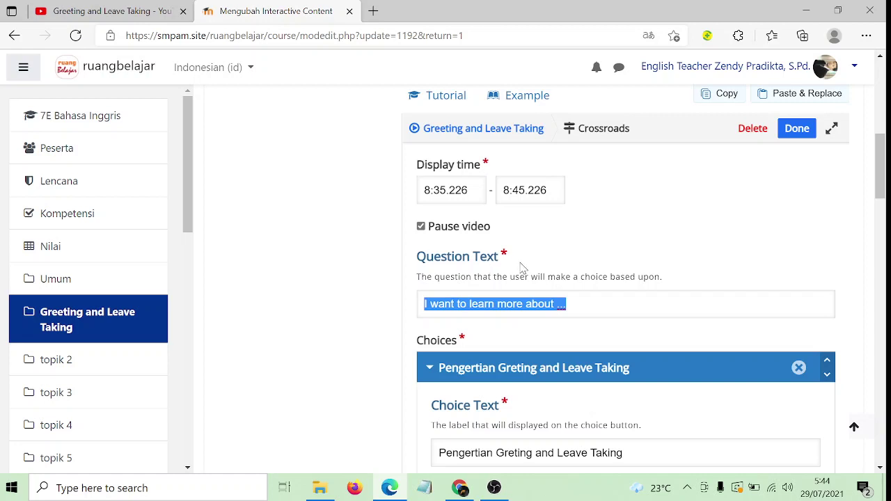
click(564, 305)
Examine the choice text and Go To time of the first Crossroads choice, Pengertian Greting and Leave Taking.
scroll(564, 307, down, 2)
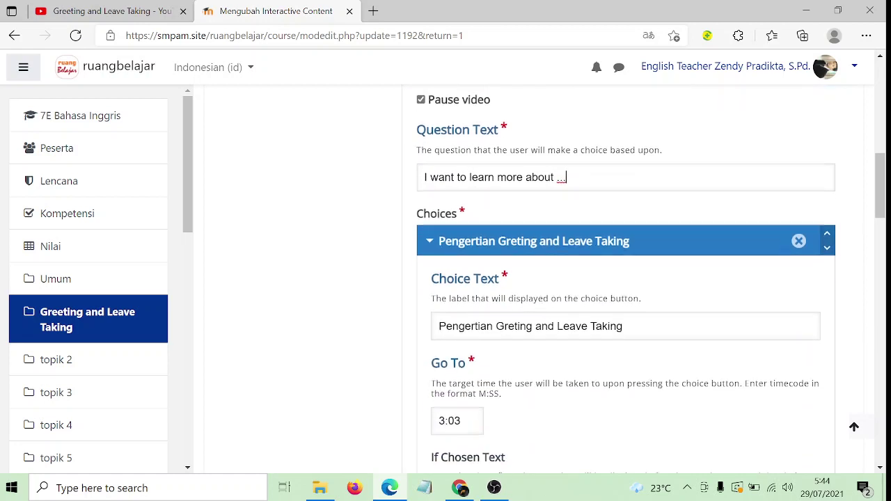
drag(445, 326, 493, 326)
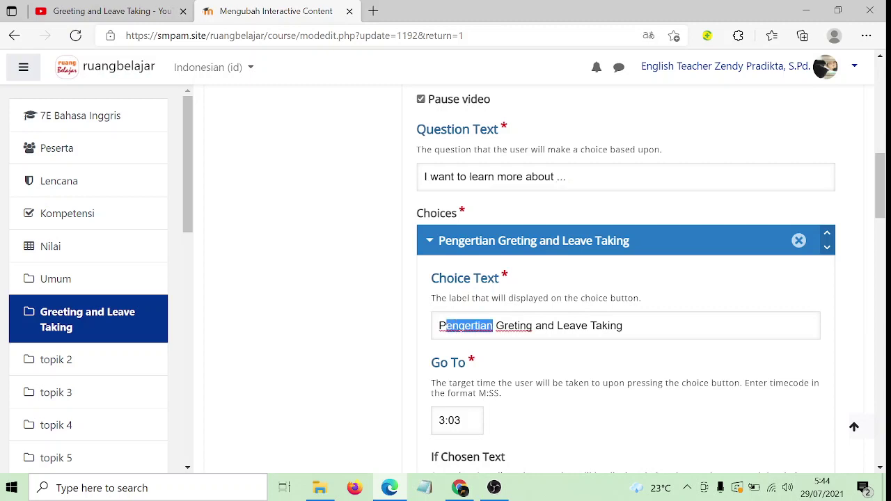
click(492, 326)
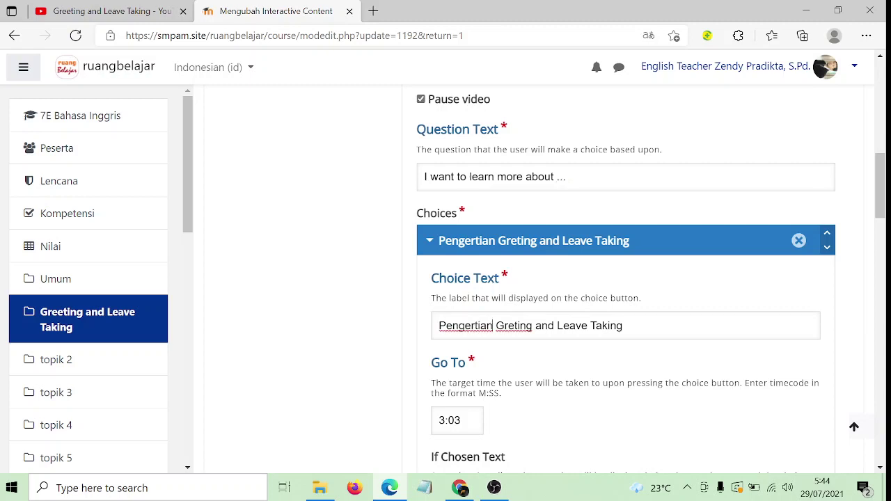
scroll(585, 301, down, 1)
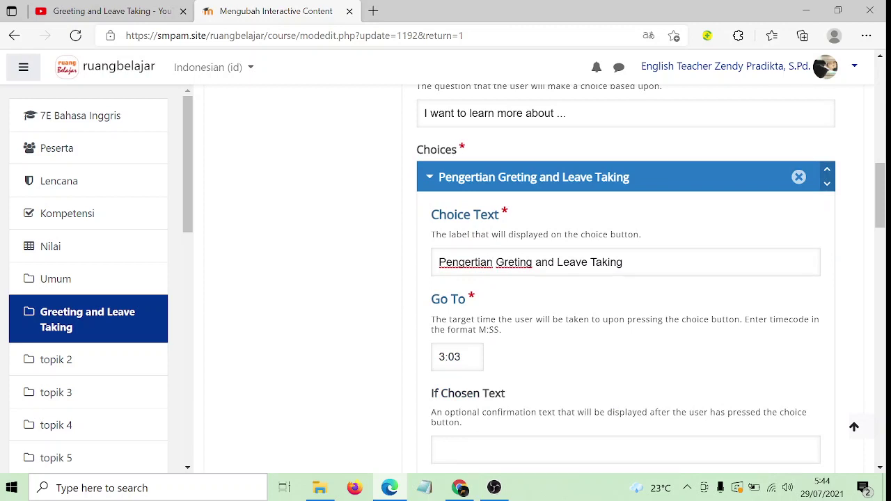
drag(622, 262, 465, 261)
drag(461, 356, 438, 356)
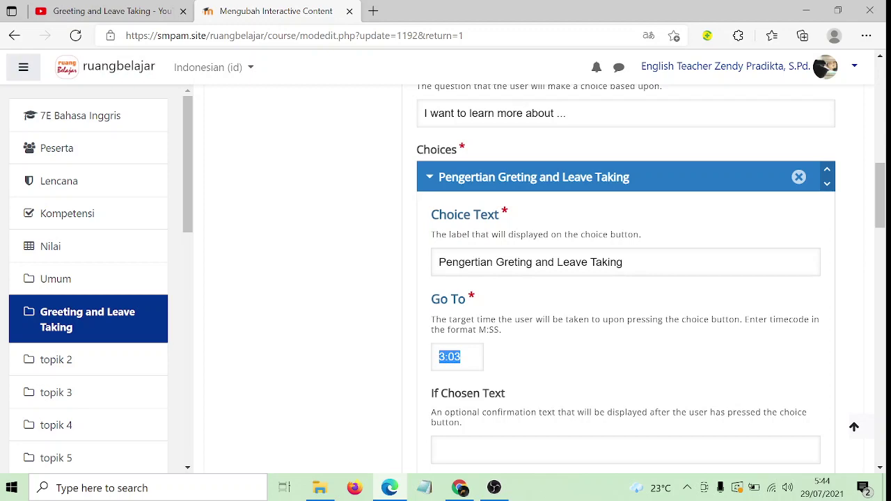
Switch to the YouTube video, seek to 3:03 to check the first choice's target scene, and return to the Moodle editor.
click(128, 11)
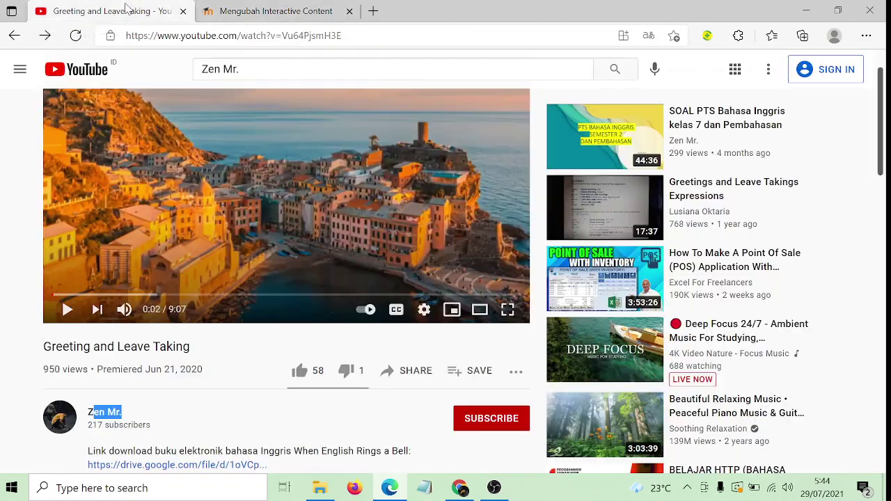
click(112, 294)
click(129, 294)
drag(143, 294, 215, 298)
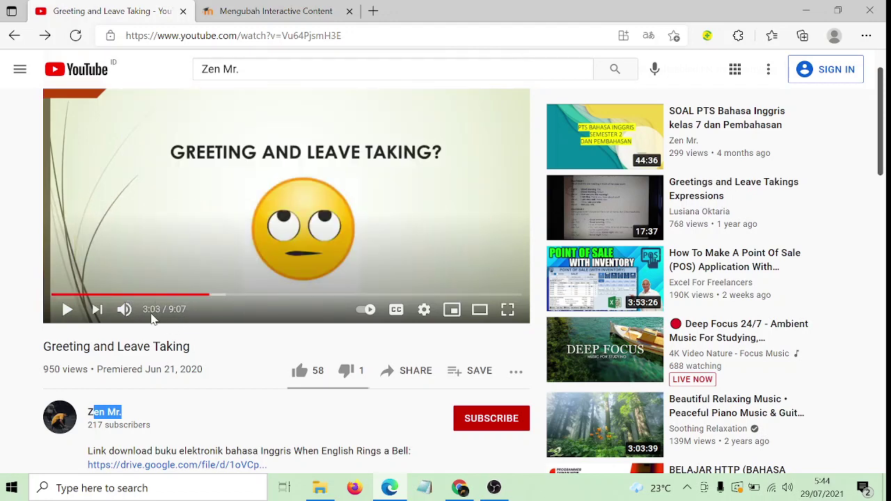
click(259, 8)
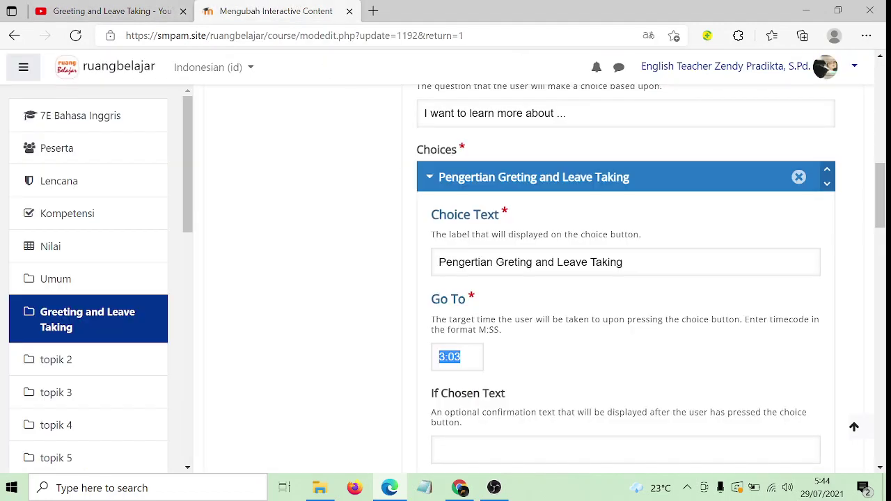
Examine the choice text and Go To time of the Expression of Greeting choice.
scroll(625, 278, down, 1)
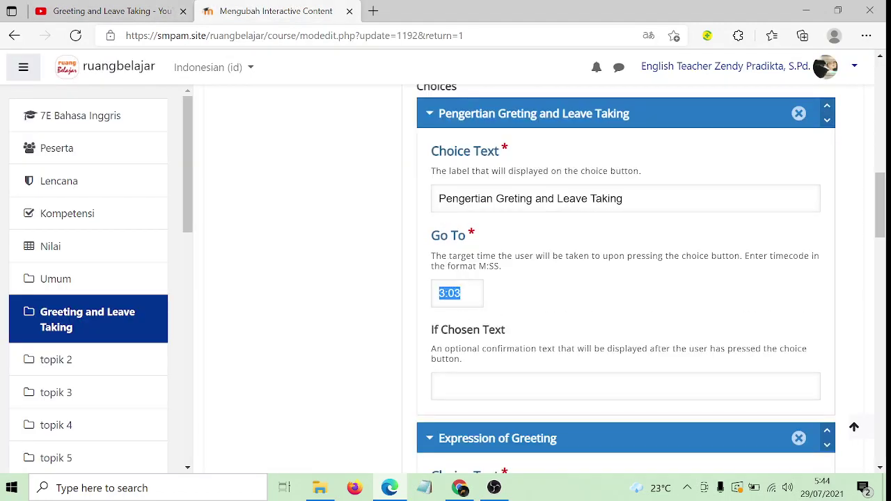
scroll(626, 278, down, 1)
scroll(460, 290, down, 2)
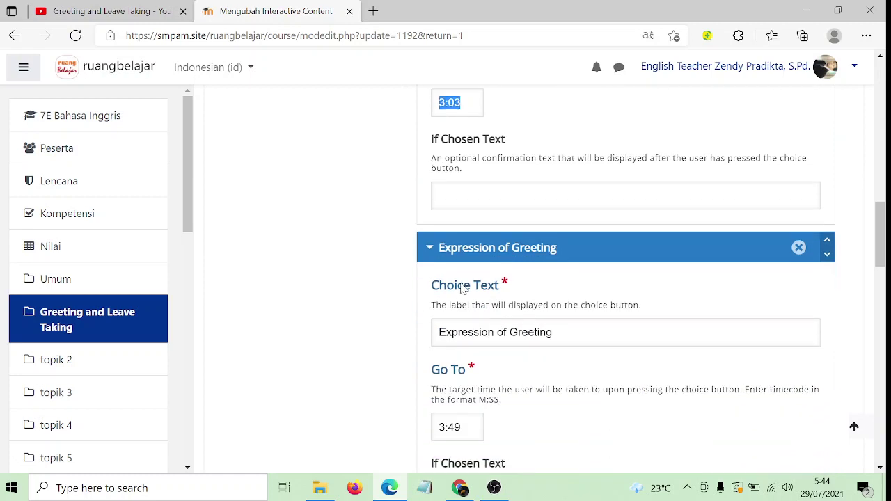
scroll(460, 251, down, 1)
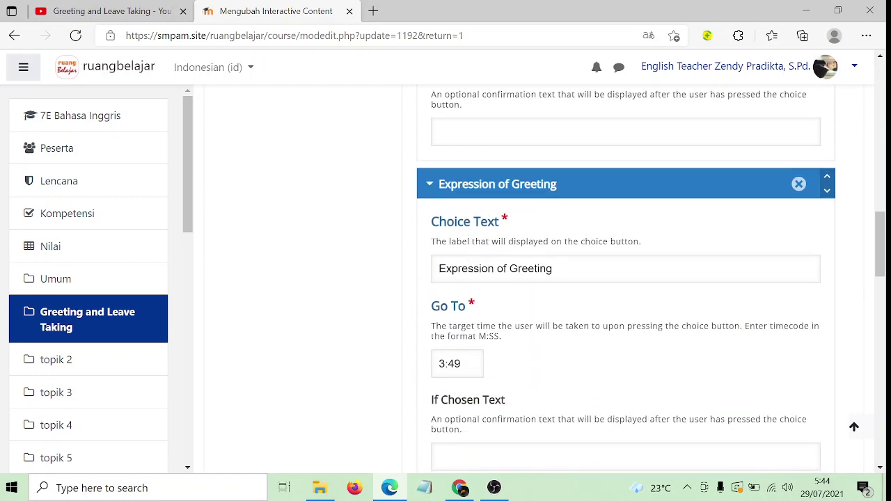
triple_click(433, 275)
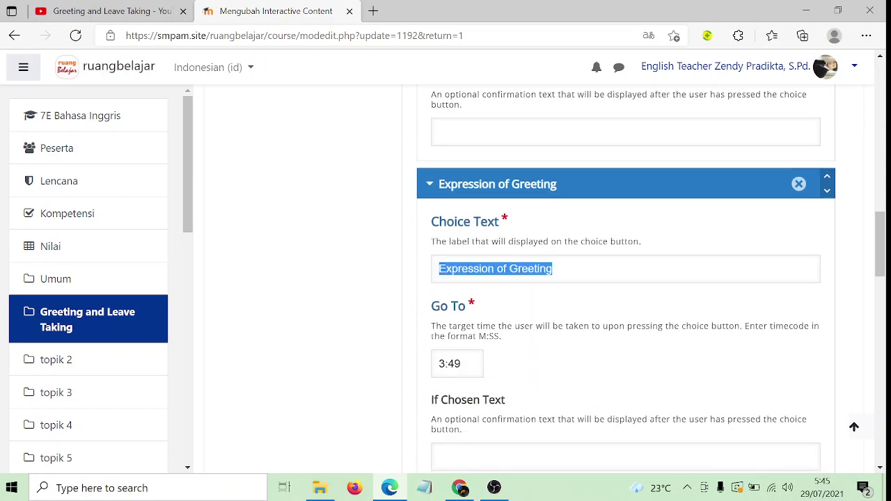
triple_click(431, 369)
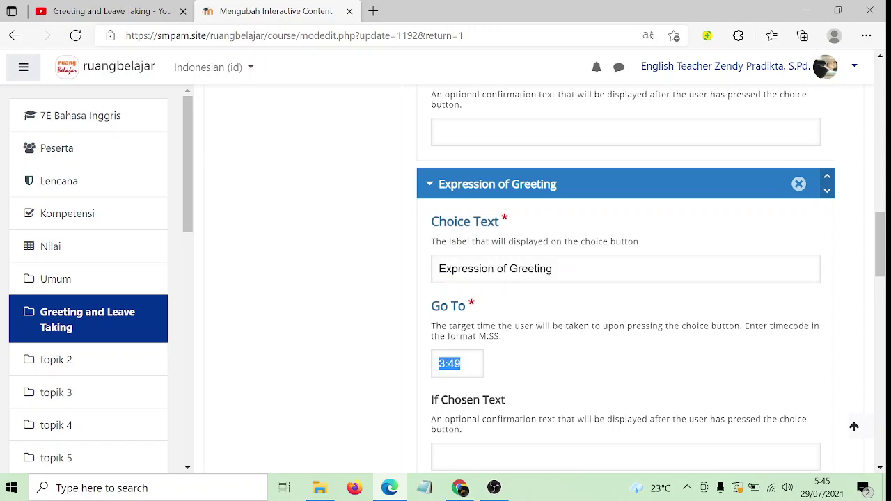
Examine the Expression of Leave Taking choice, seek to 5:31 in the YouTube video to check its scene, and return to the Moodle editor.
scroll(546, 254, down, 4)
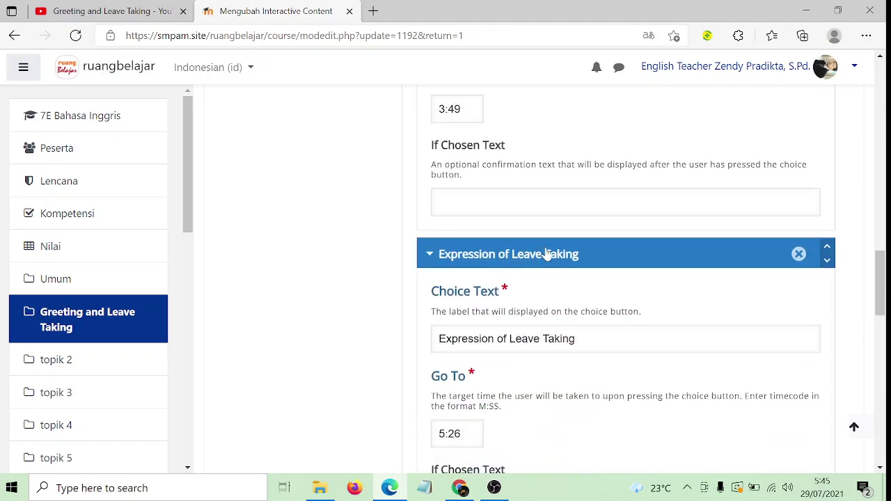
scroll(625, 278, down, 2)
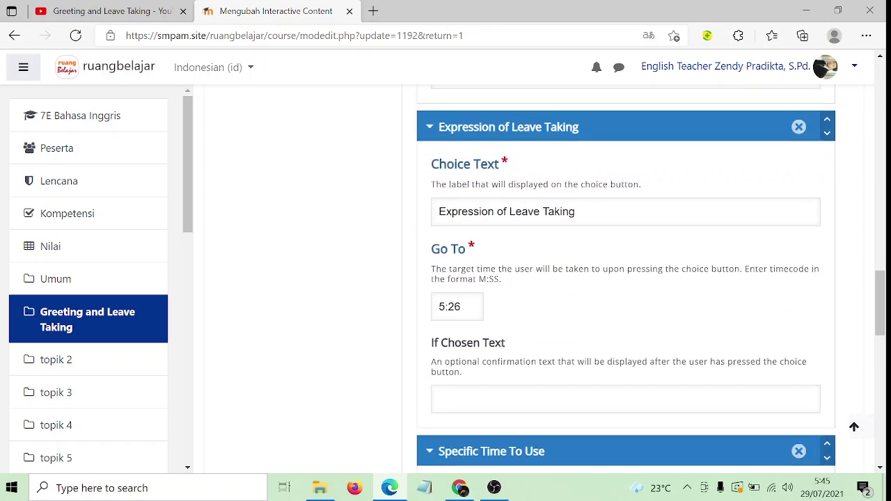
key(ctrl+Tab)
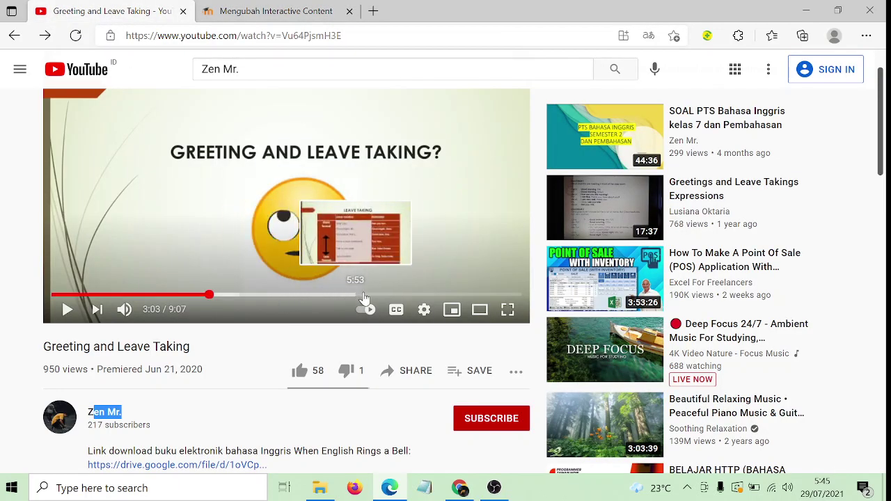
click(327, 295)
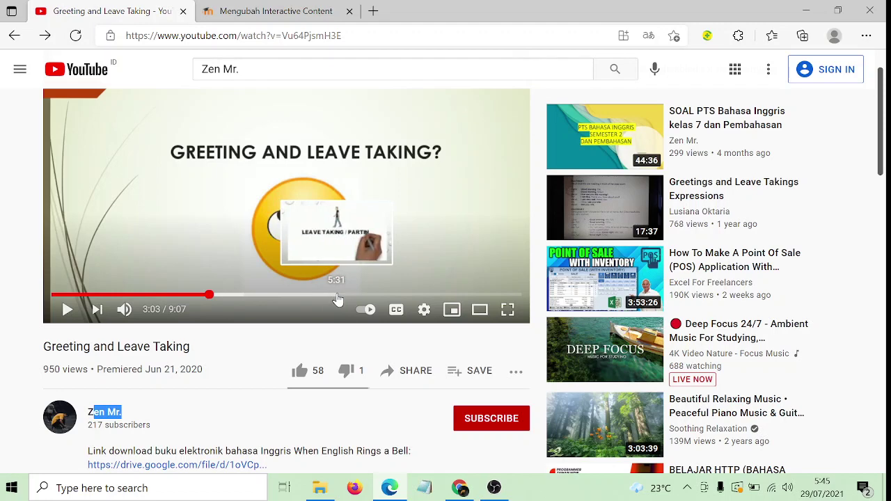
click(337, 296)
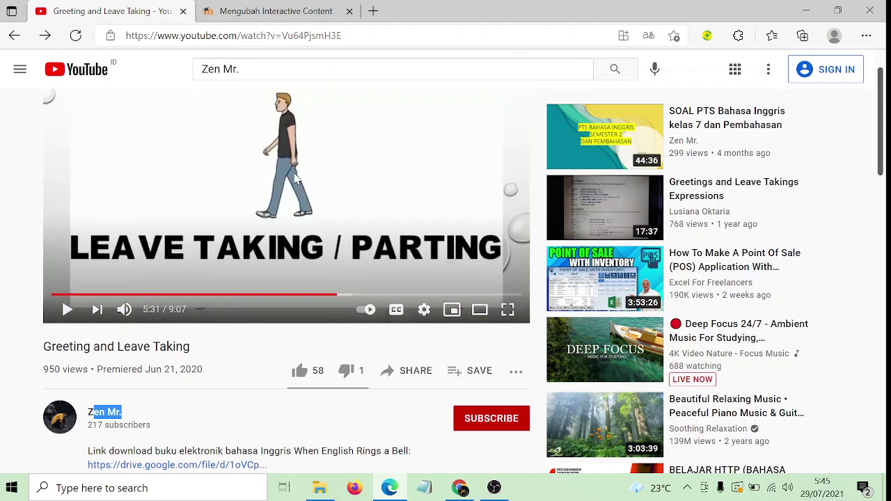
click(293, 169)
click(268, 8)
click(119, 9)
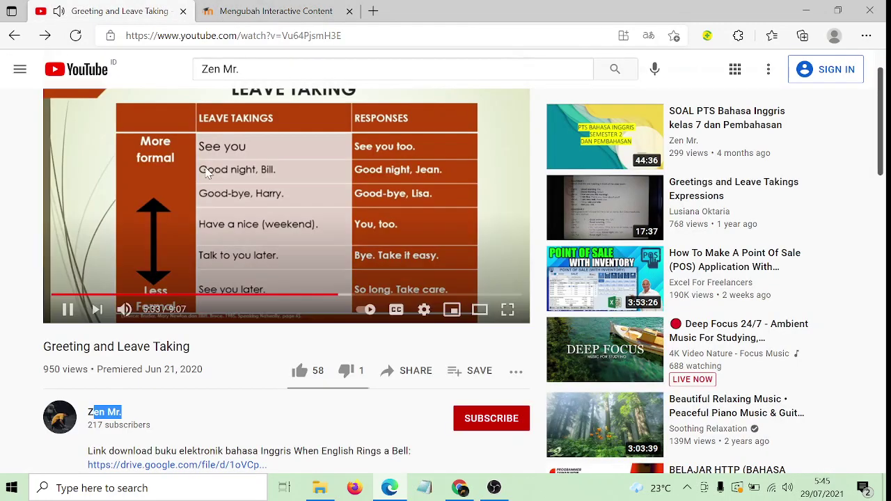
click(277, 8)
Examine the choice text and Go To time of the Specific Time To Use choice.
scroll(505, 304, down, 2)
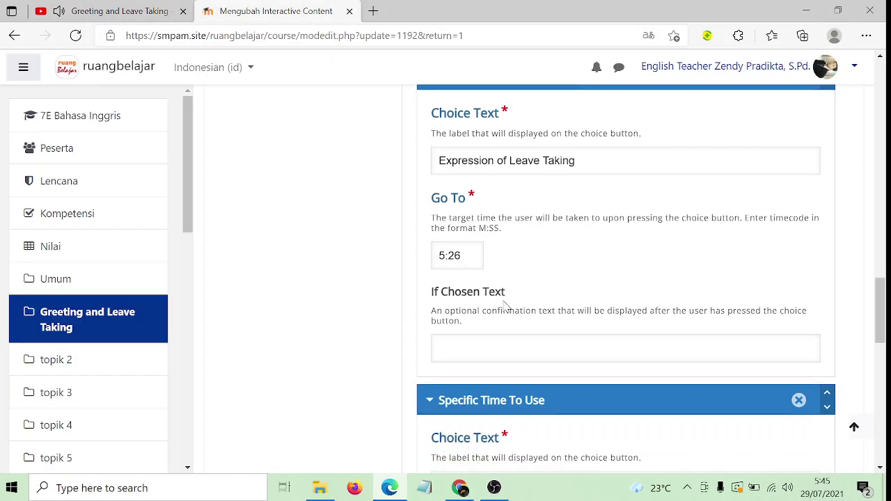
scroll(506, 306, down, 2)
scroll(505, 307, down, 1)
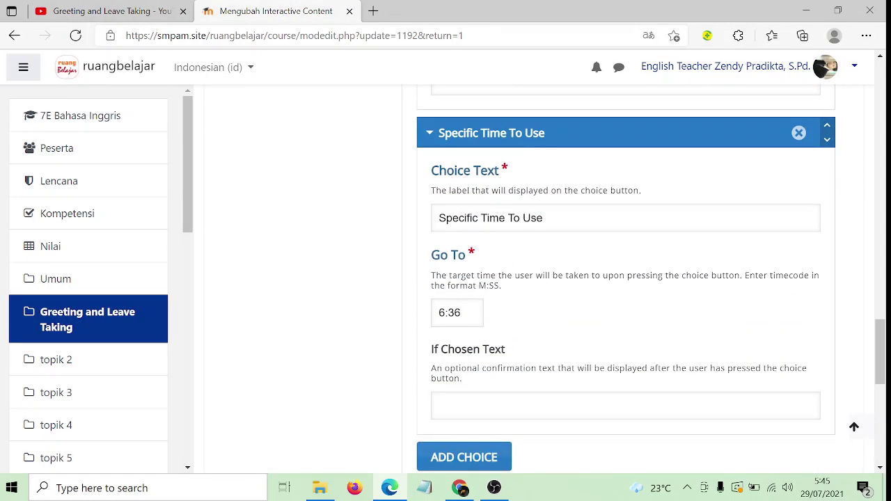
scroll(533, 235, down, 2)
scroll(533, 234, up, 1)
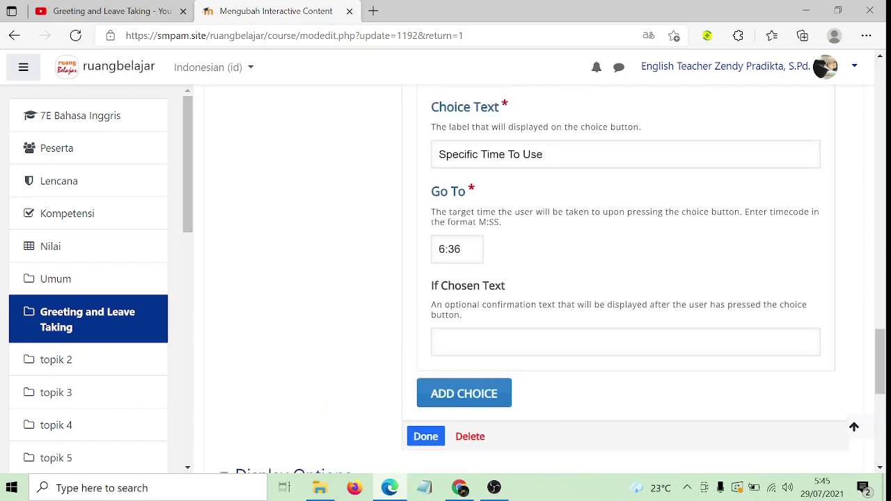
scroll(480, 336, down, 1)
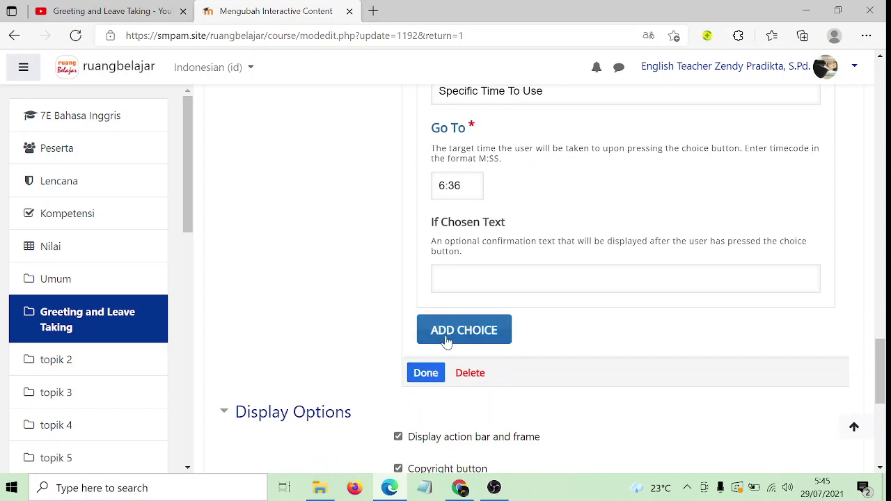
Add a blank choice to the Crossroads and remove it again.
click(446, 341)
scroll(452, 348, down, 2)
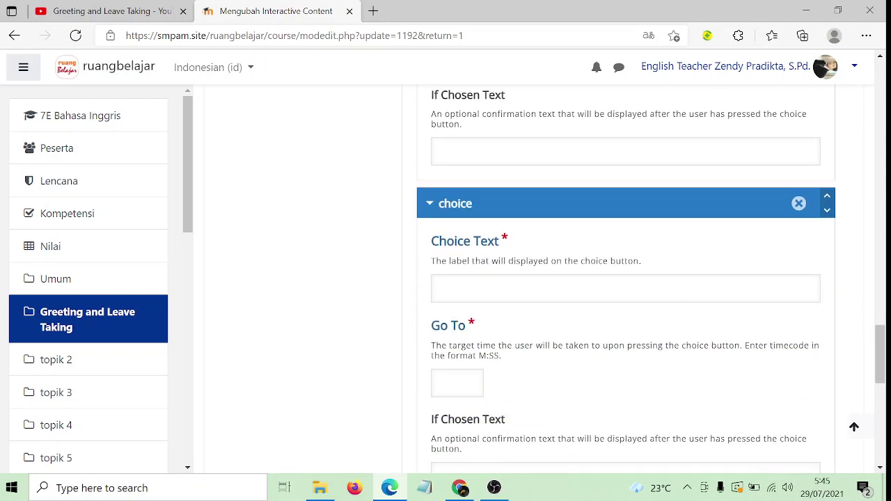
click(799, 204)
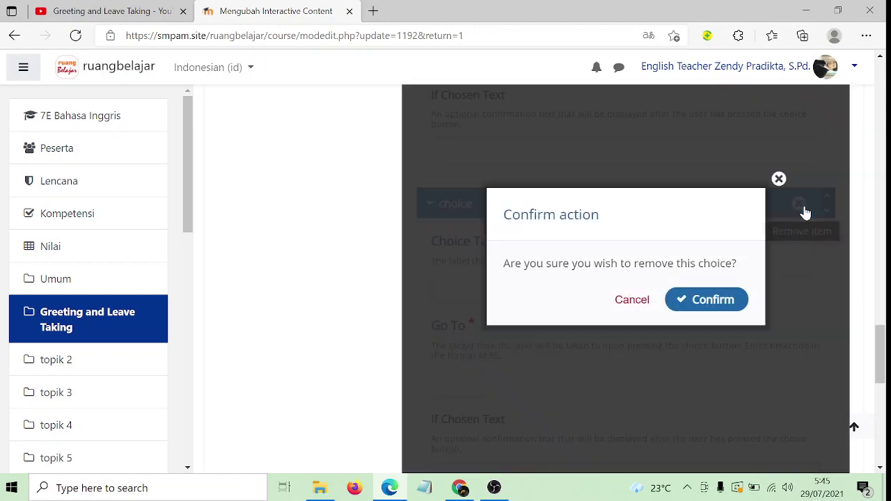
click(697, 314)
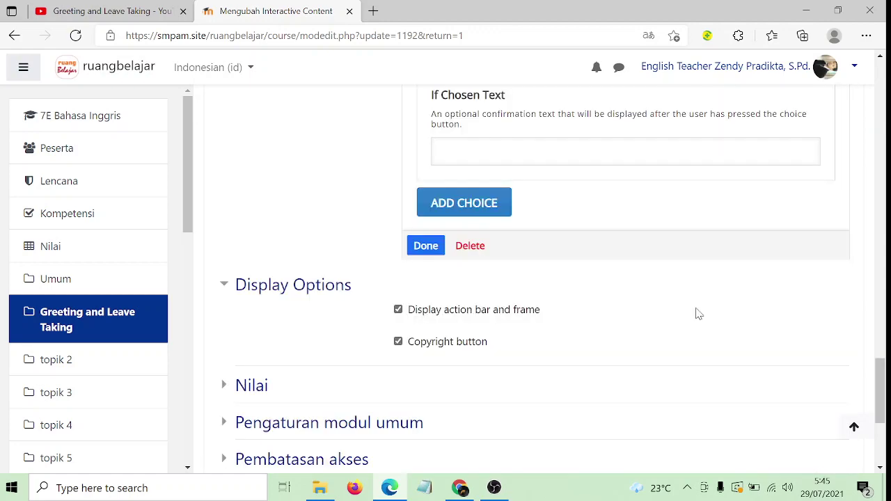
Finish editing the Crossroads interaction and open the Summary task step, dismissing its introductory hint.
click(417, 245)
scroll(571, 313, down, 2)
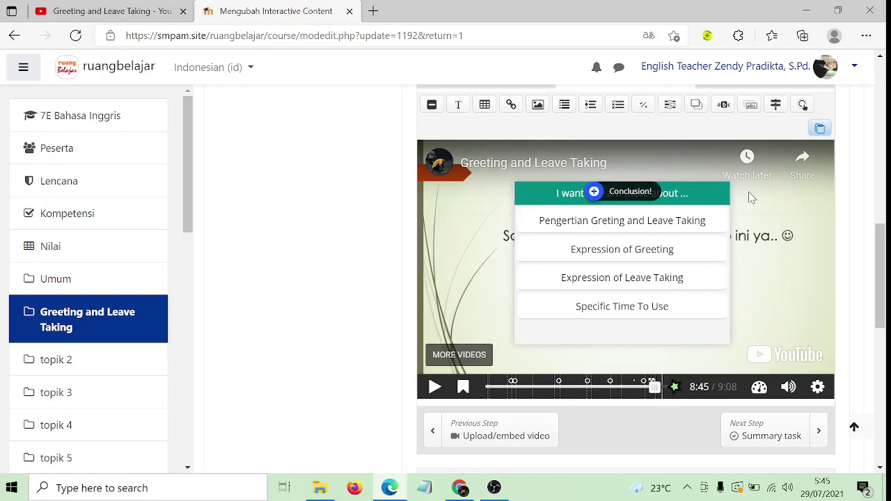
scroll(643, 265, up, 2)
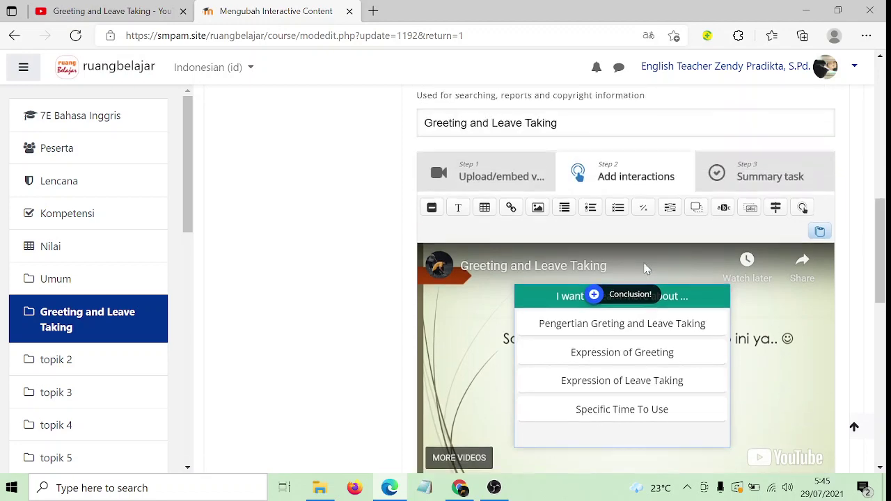
click(750, 196)
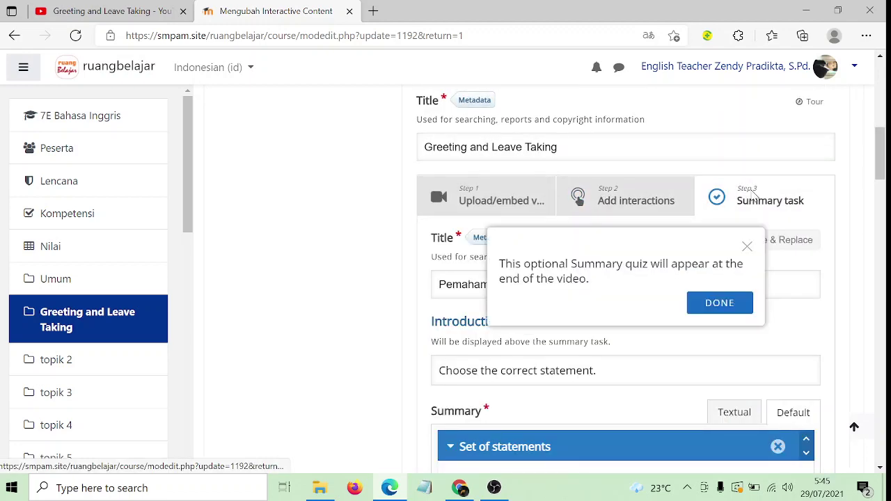
click(710, 300)
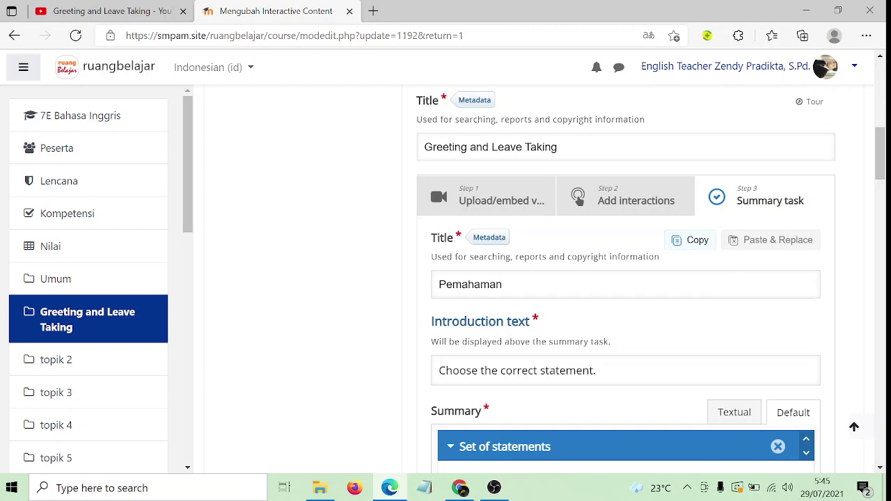
Examine the summary task's title, introduction text and first set of statements.
scroll(626, 278, down, 1)
scroll(557, 292, down, 1)
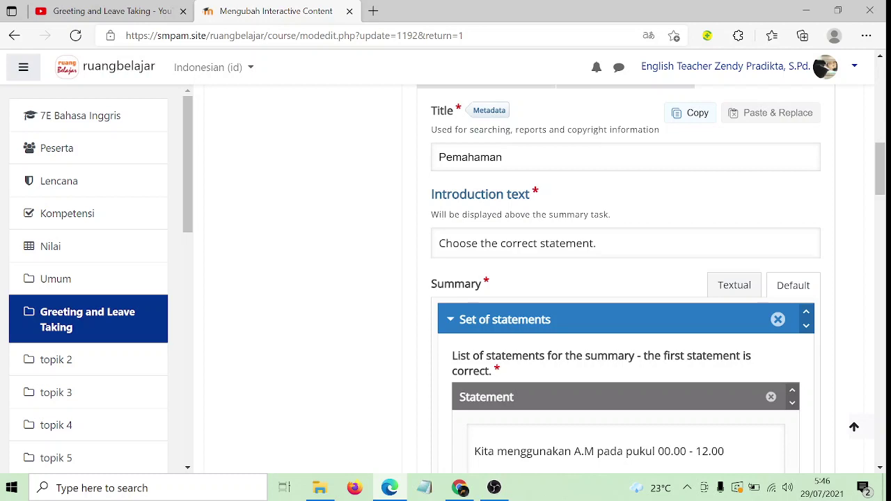
scroll(592, 244, down, 3)
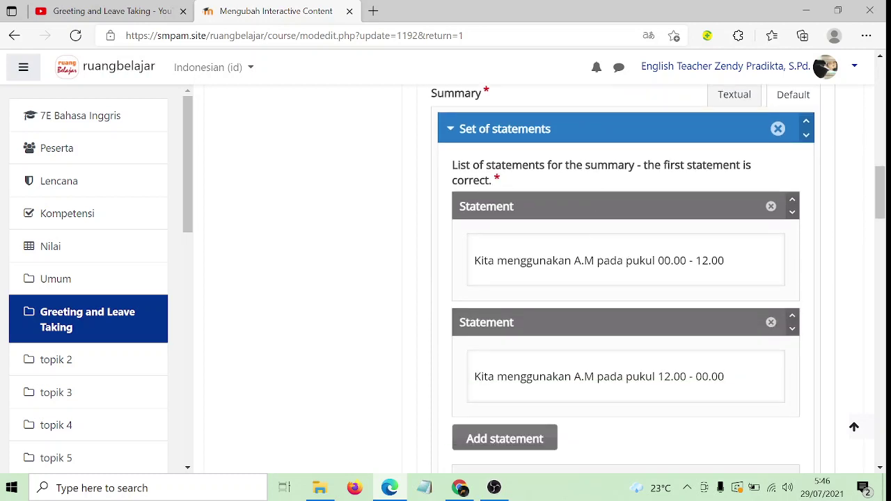
scroll(498, 236, up, 1)
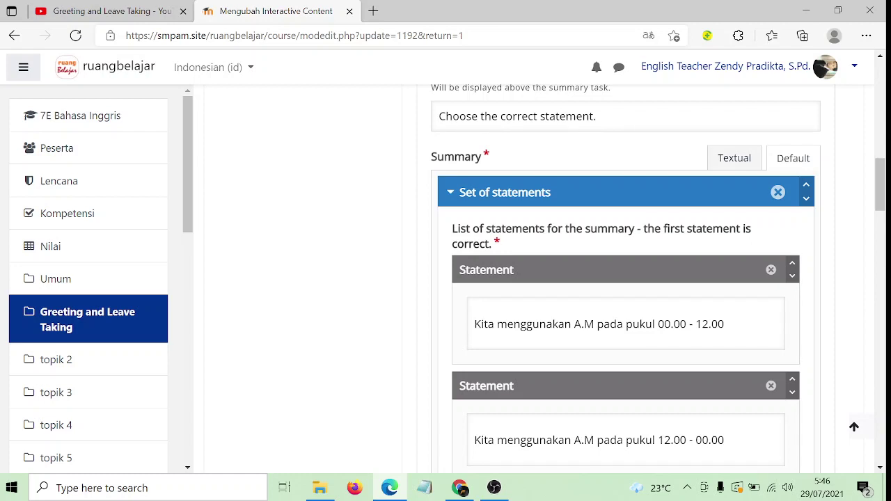
scroll(695, 314, down, 1)
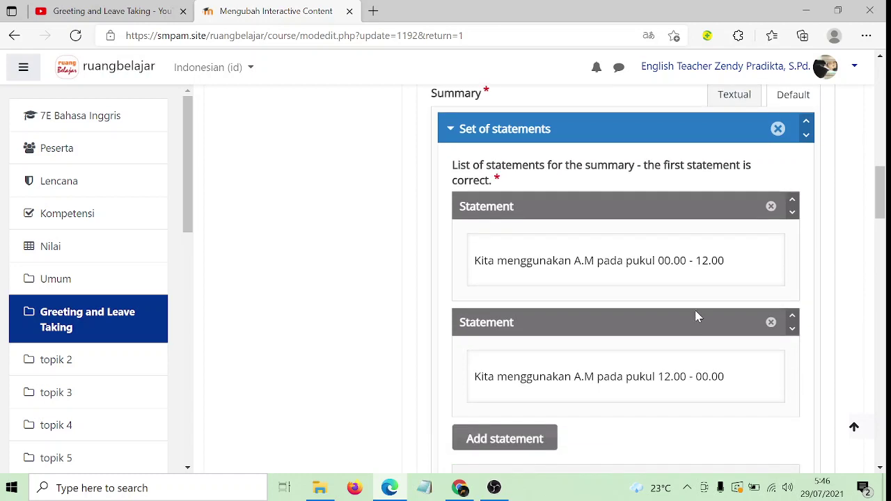
Open the first and second statements of the first summary set for editing to inspect their text.
click(477, 260)
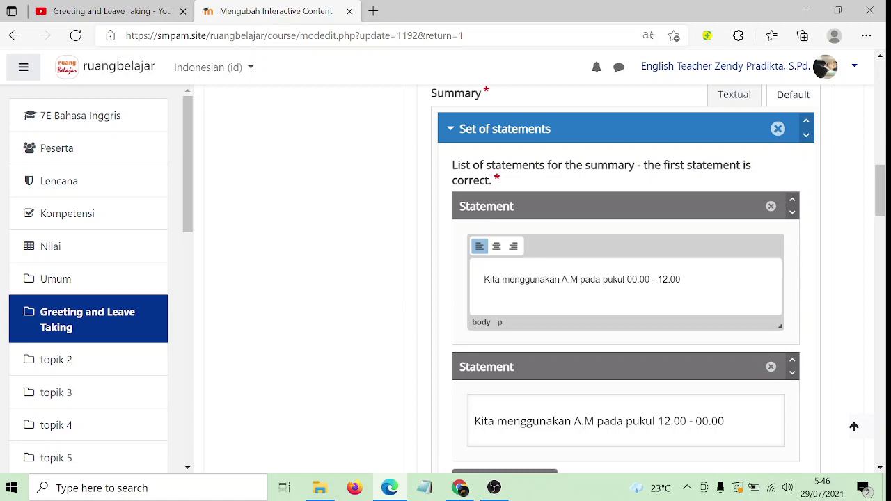
scroll(684, 290, down, 2)
click(706, 296)
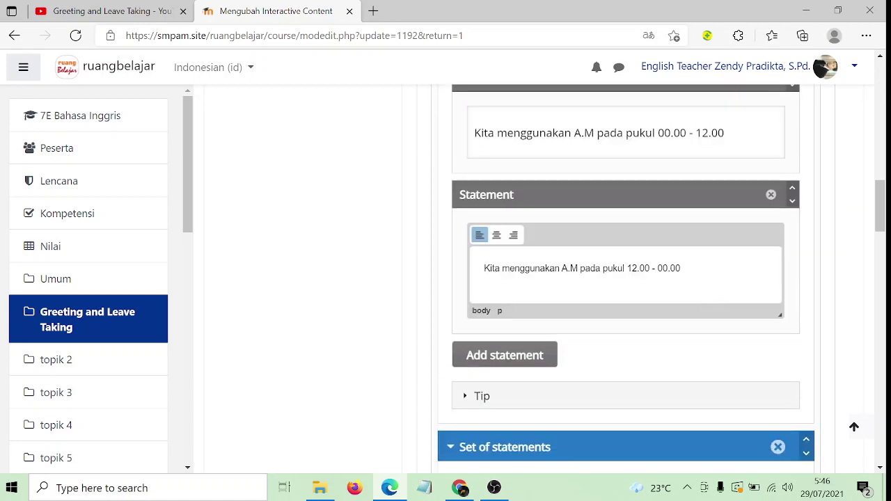